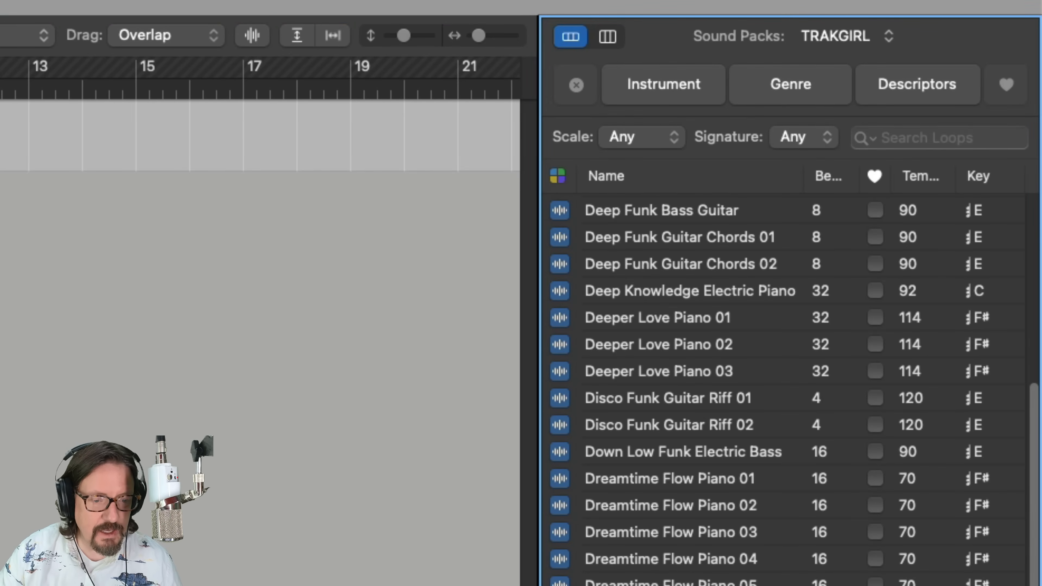
# Step: Look through the list of available sound packs, leaving TRAKGIRL selected
pyautogui.click(825, 37)
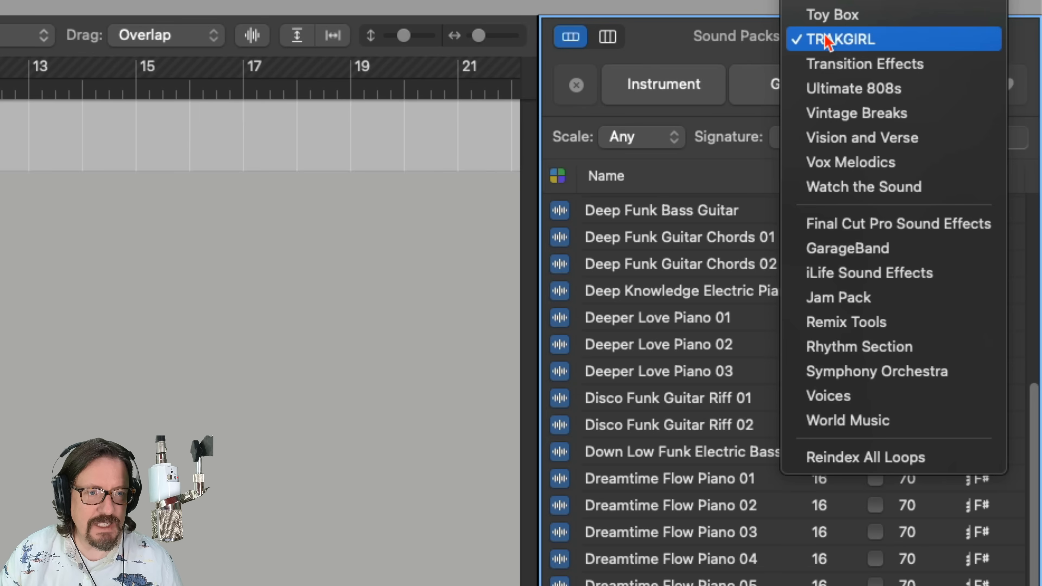
pyautogui.moveTo(975, 7)
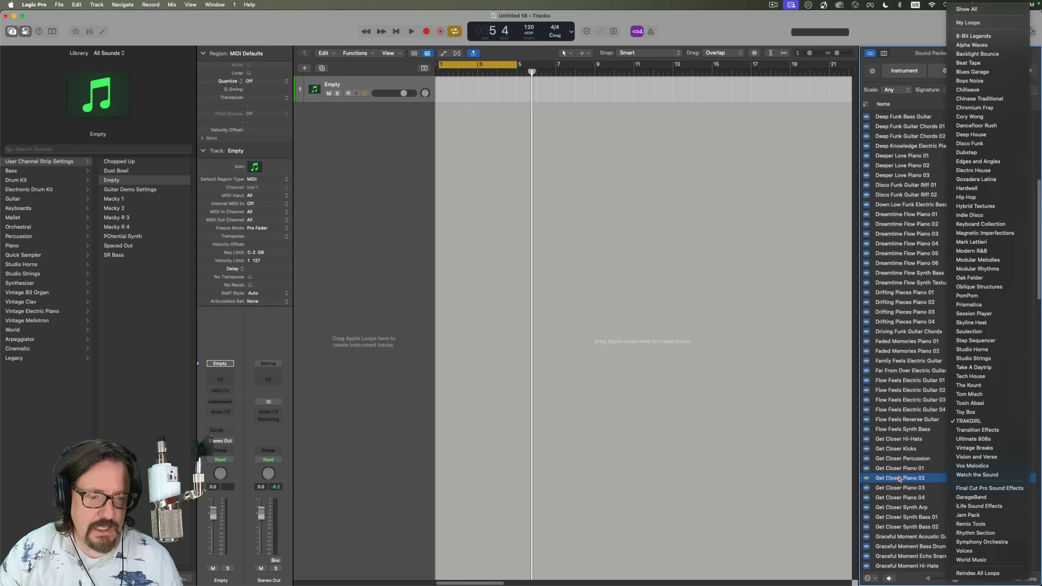
pyautogui.click(898, 478)
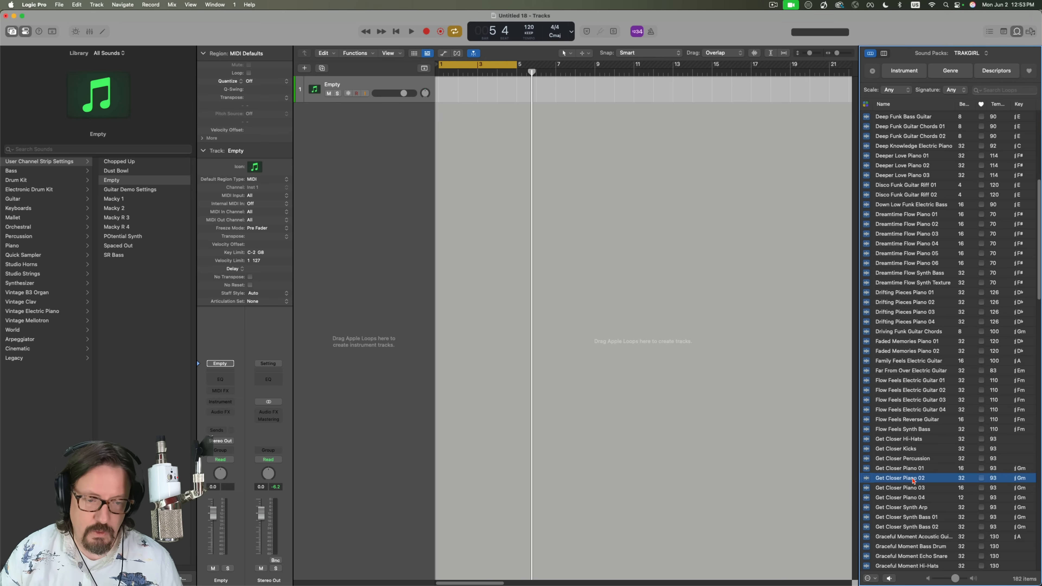
# Step: Add the Get Closer Piano 02 loop on a new track at bar 1, importing its tempo, and extend the cycle range to bar 9
pyautogui.moveTo(908, 480); pyautogui.dragTo(899, 481)
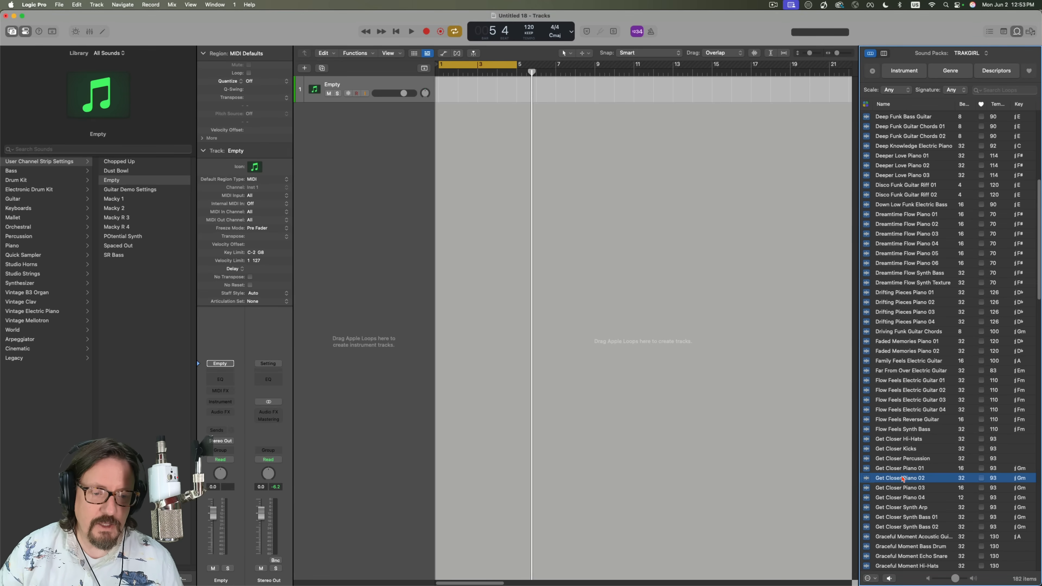
pyautogui.moveTo(900, 479); pyautogui.dragTo(443, 154)
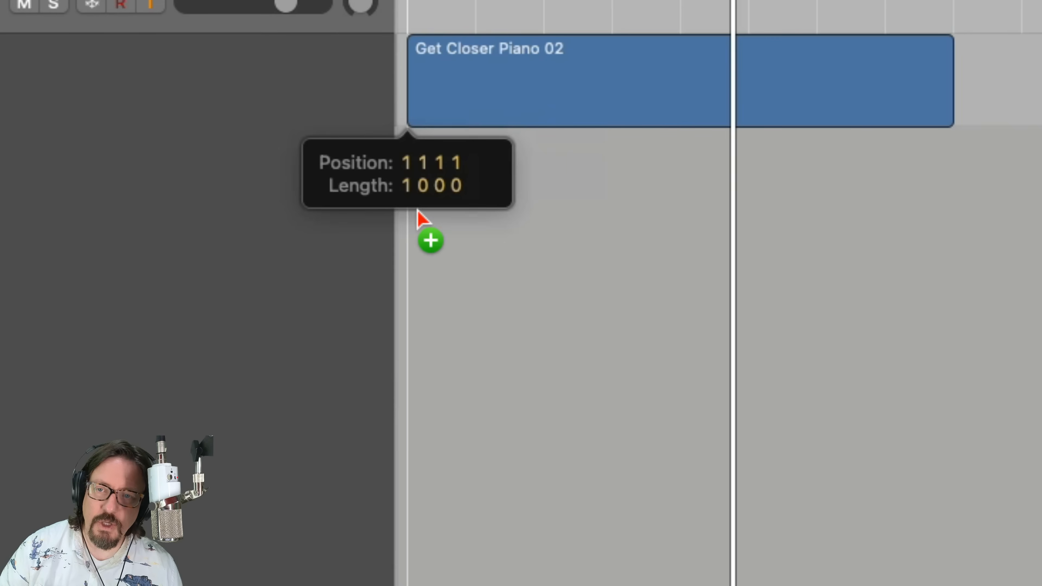
pyautogui.moveTo(417, 210); pyautogui.dragTo(417, 210)
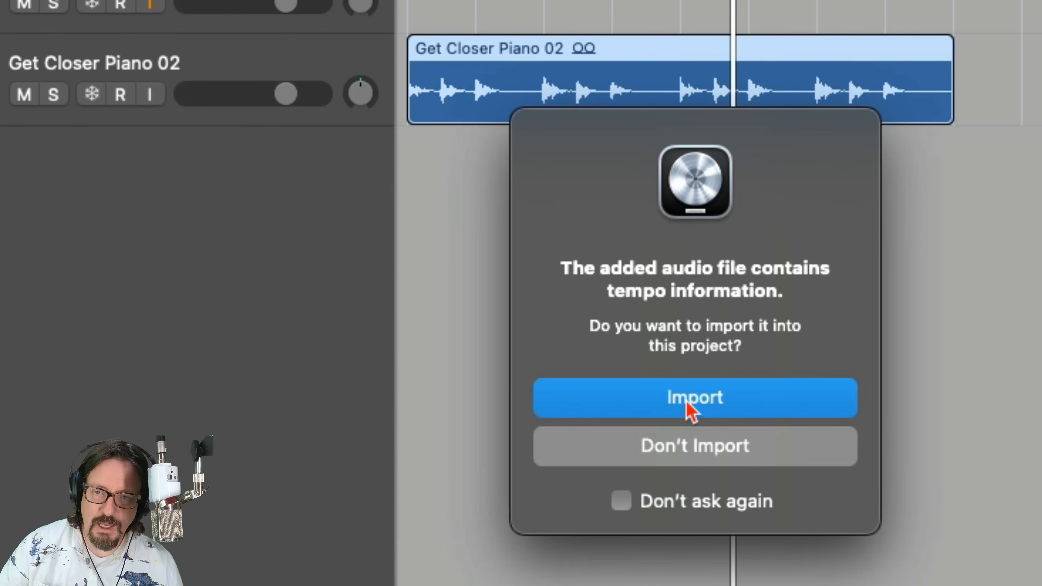
pyautogui.click(696, 419)
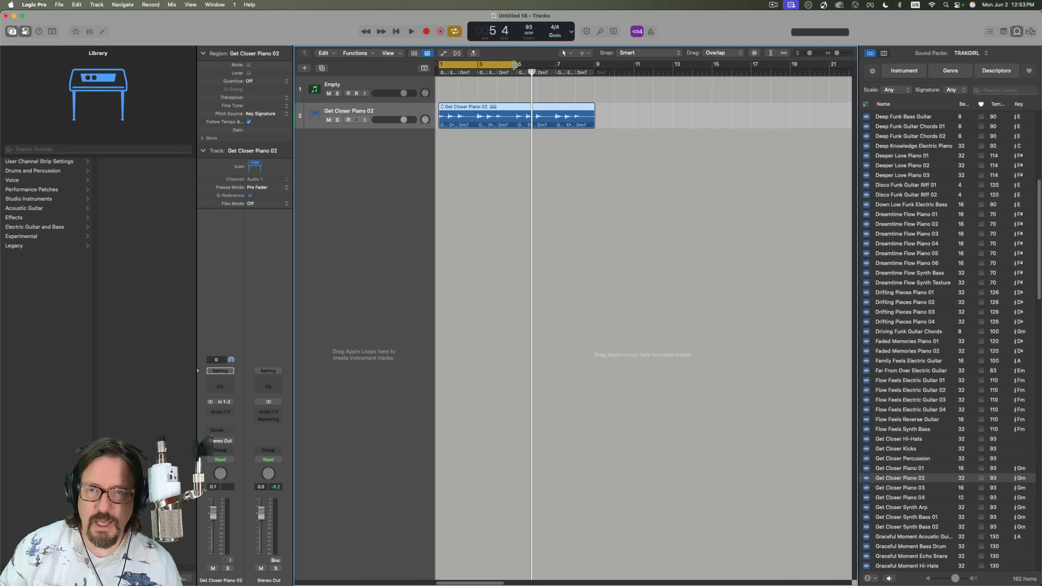
pyautogui.moveTo(519, 66); pyautogui.dragTo(594, 73)
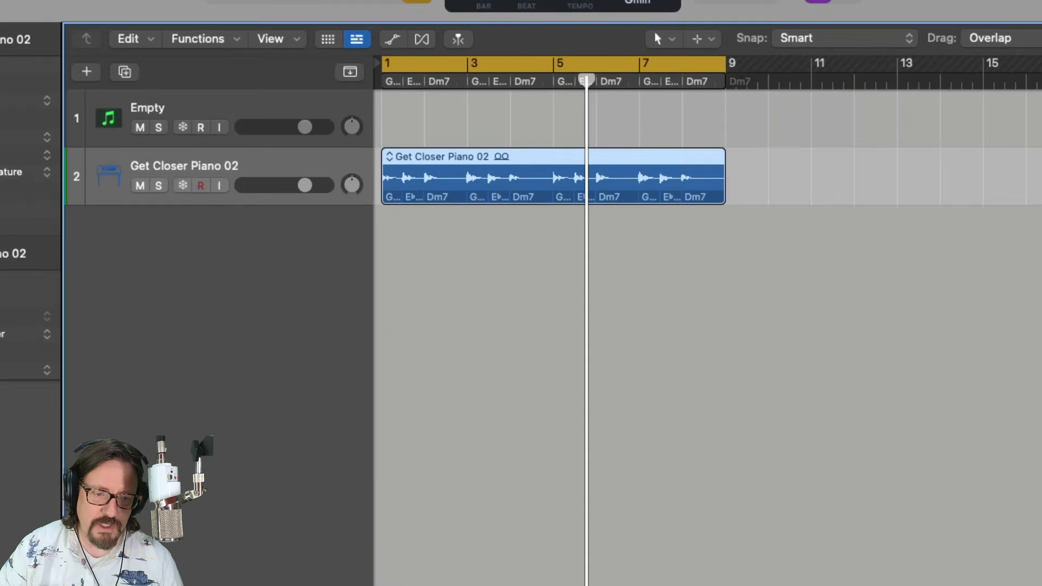
# Step: Try adding the Flow Feels Electric Guitar 04 loop at bar 1 below the piano region and undo it
pyautogui.moveTo(908, 413); pyautogui.dragTo(437, 167)
pyautogui.moveTo(290, 473); pyautogui.dragTo(291, 473)
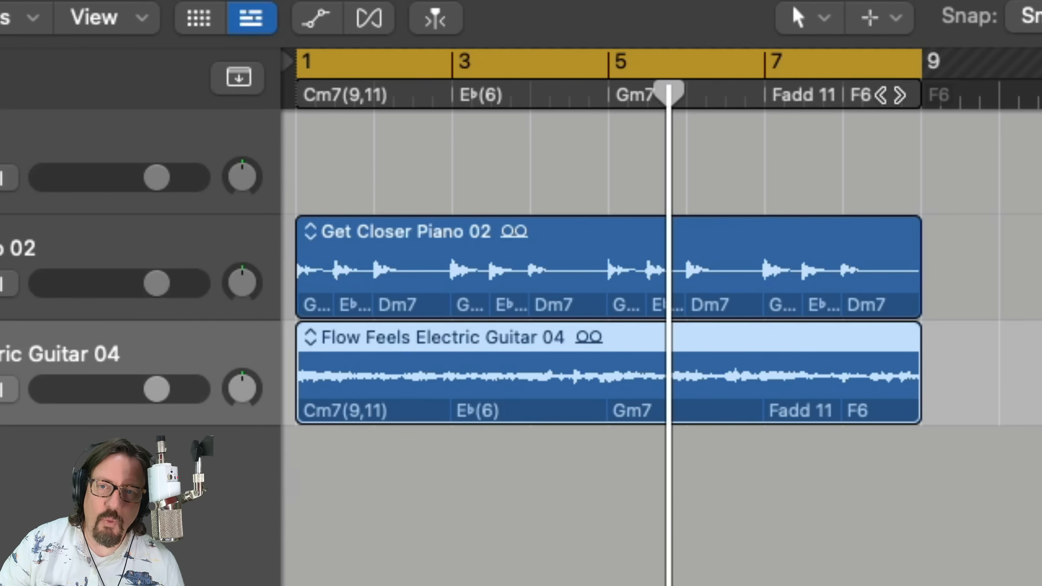
pyautogui.press('super+z')
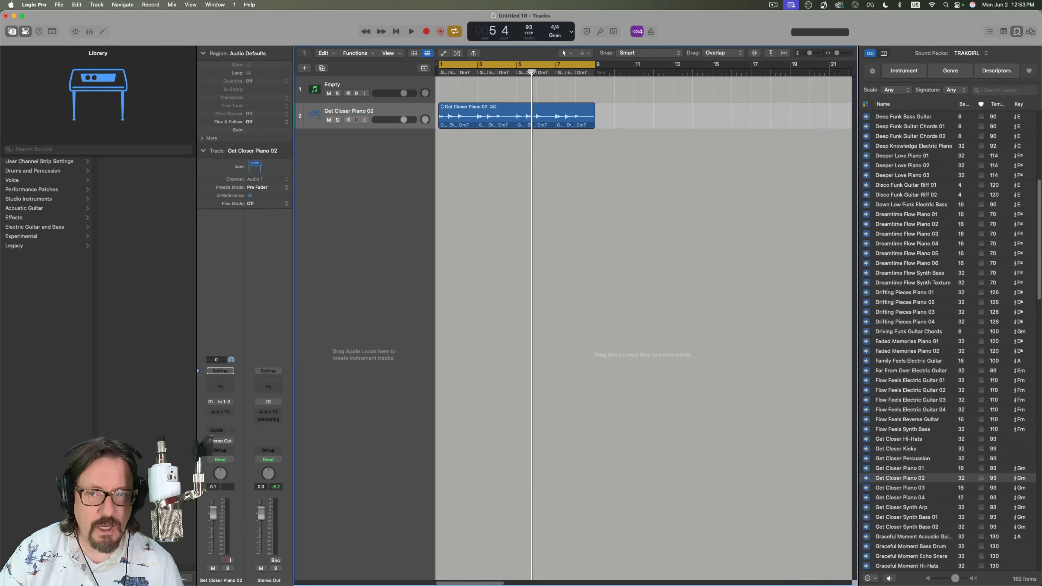
# Step: Move the playhead back to bar 1
pyautogui.moveTo(663, 89); pyautogui.dragTo(390, 87)
pyautogui.moveTo(462, 70); pyautogui.dragTo(436, 74)
pyautogui.press('space')
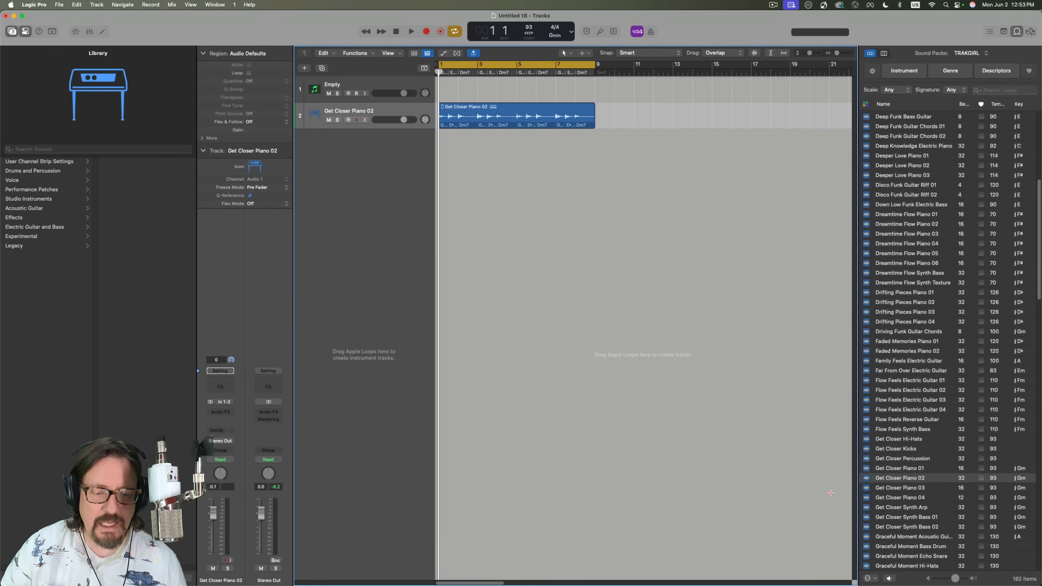
# Step: Choose Replace Global Chords with Region Chords for added loops and audition the piano region
pyautogui.click(875, 579)
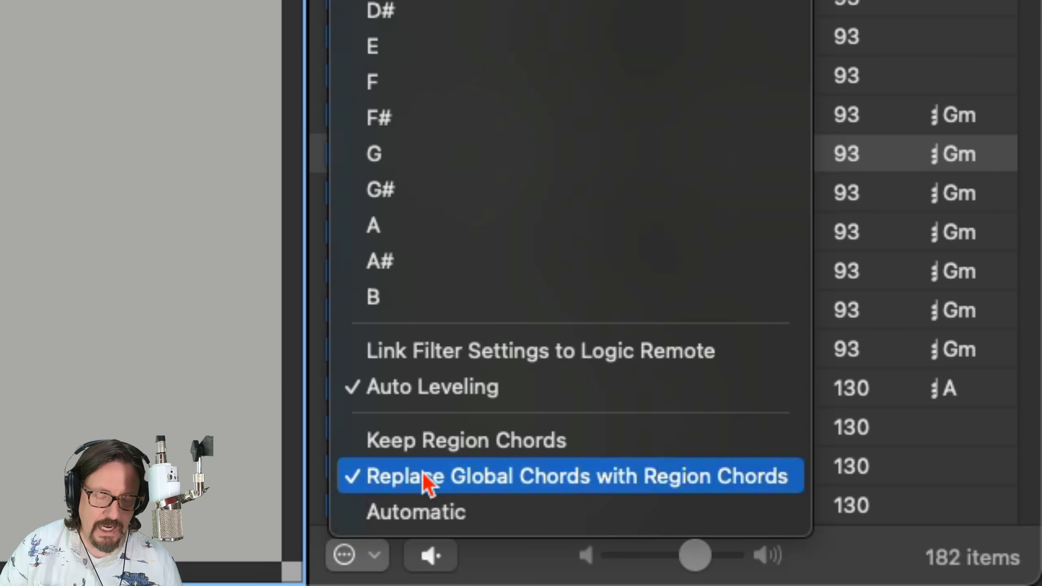
pyautogui.click(440, 477)
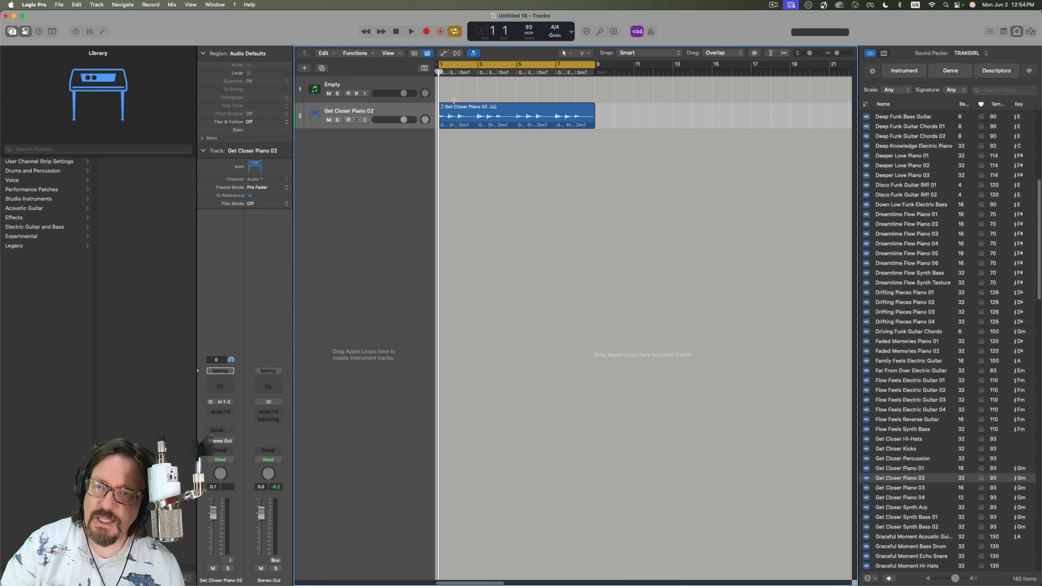
pyautogui.press('space')
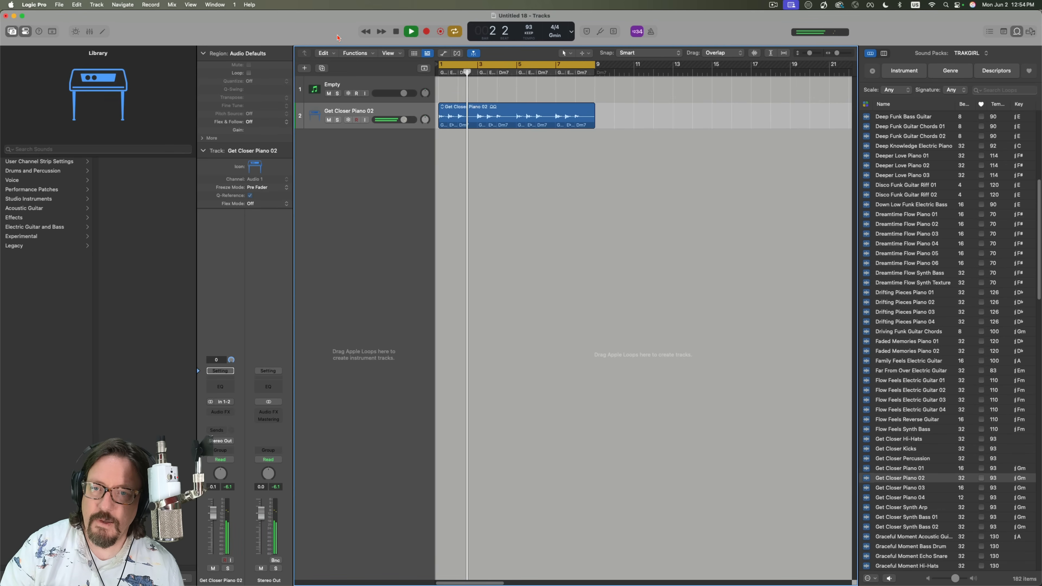
pyautogui.press('space')
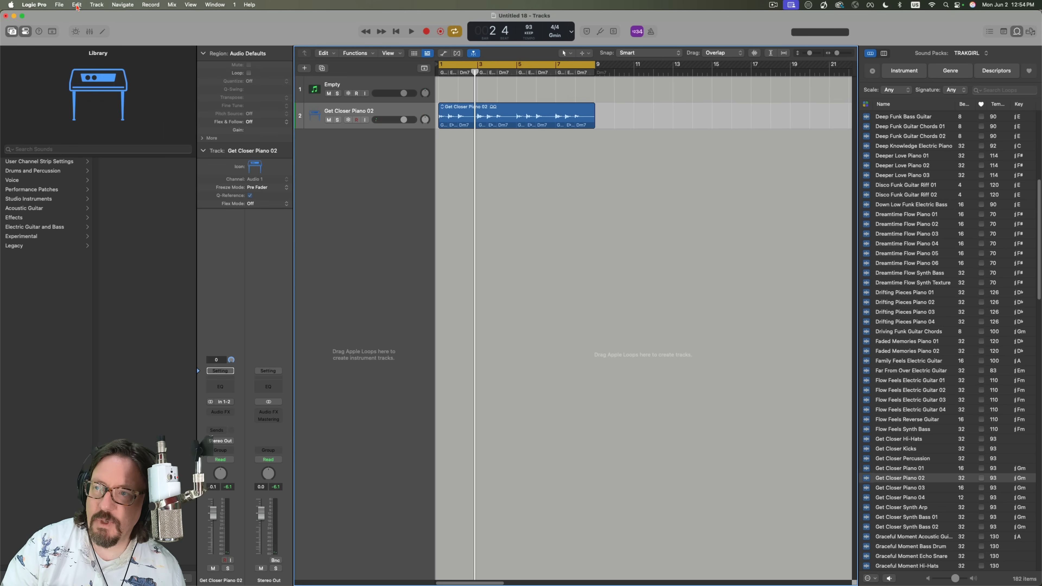
# Step: Create one Session Player Drummer track in the Funk Rock style and audition it with the piano loop
pyautogui.click(97, 5)
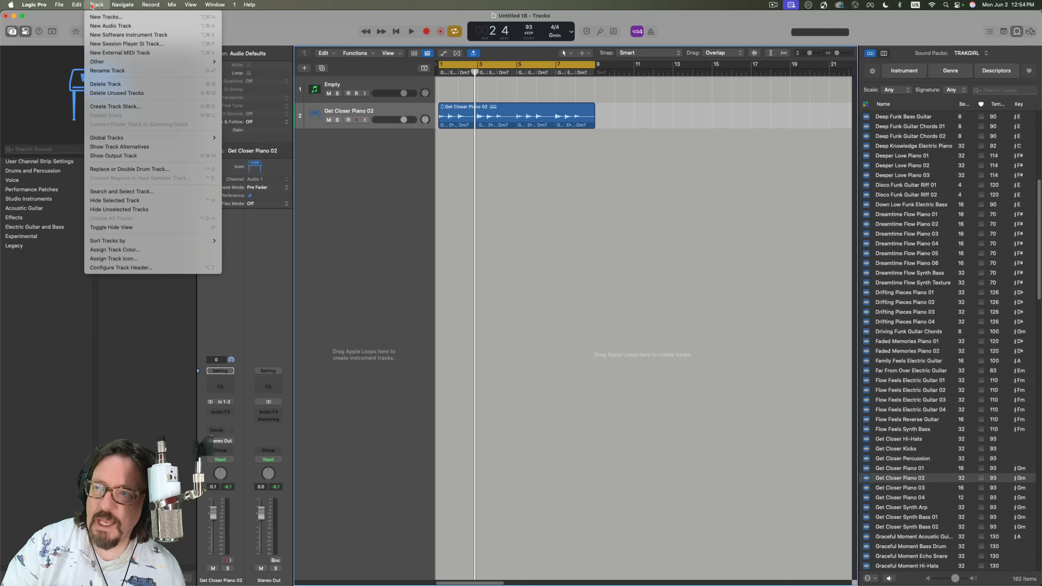
pyautogui.click(159, 44)
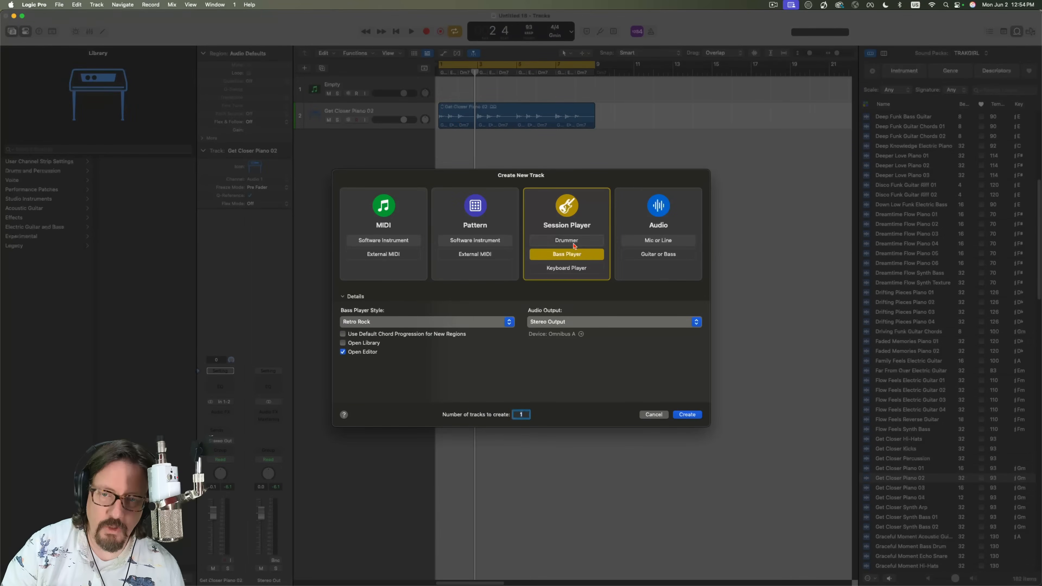
pyautogui.click(567, 241)
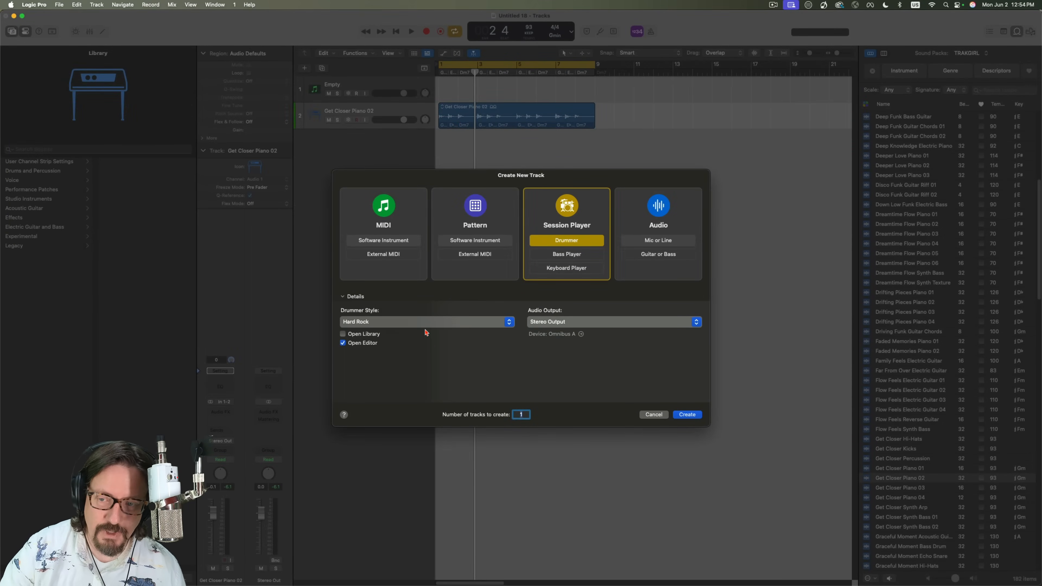
pyautogui.click(389, 327)
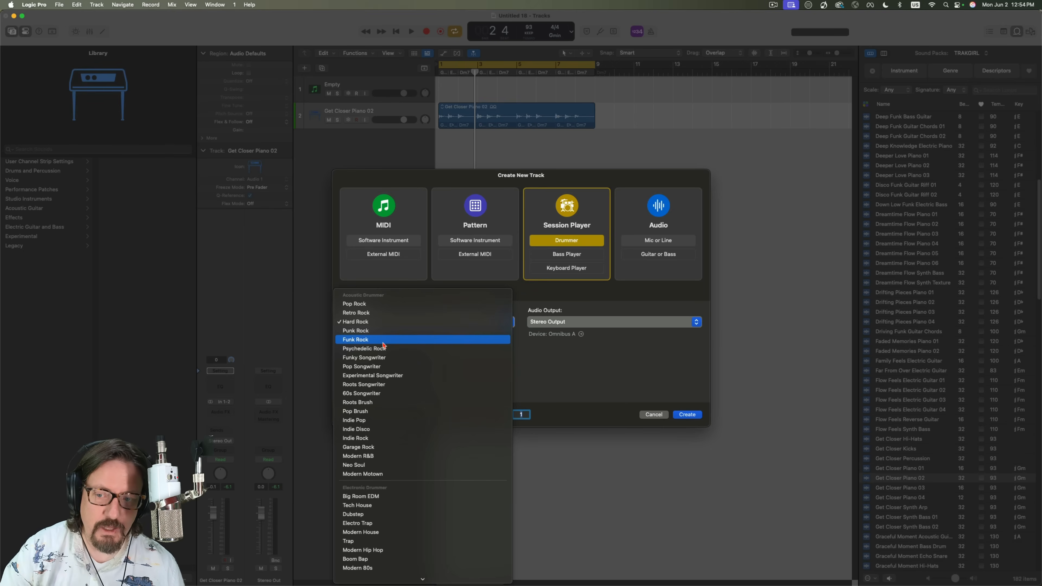
pyautogui.click(364, 340)
pyautogui.click(687, 415)
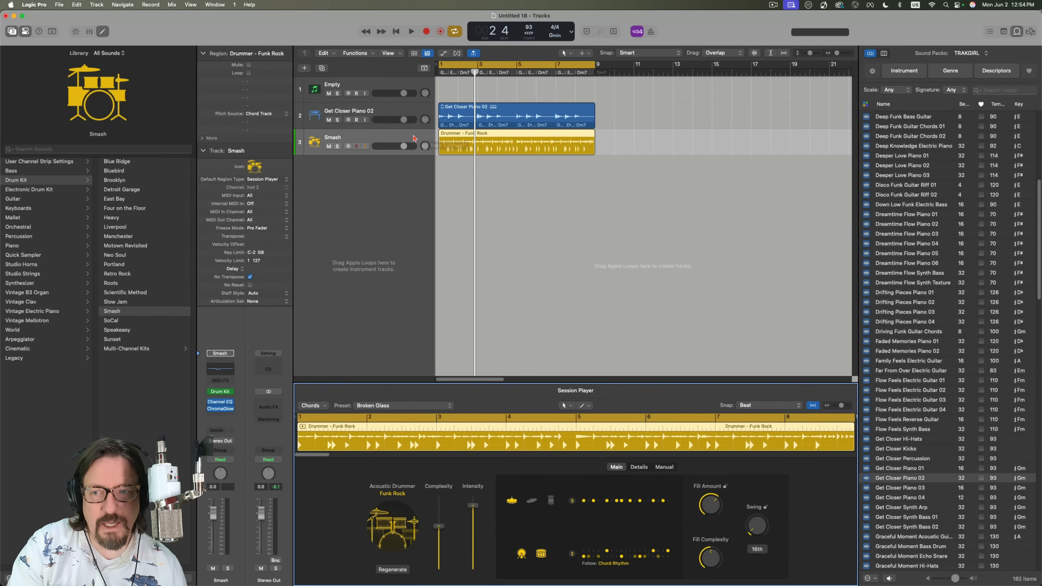
pyautogui.press('space')
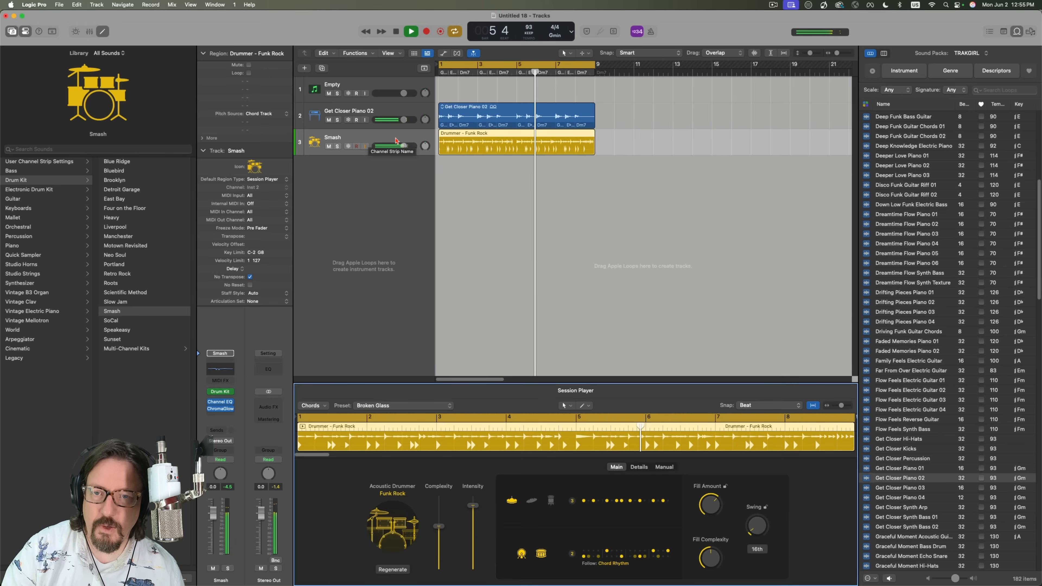
pyautogui.press('space')
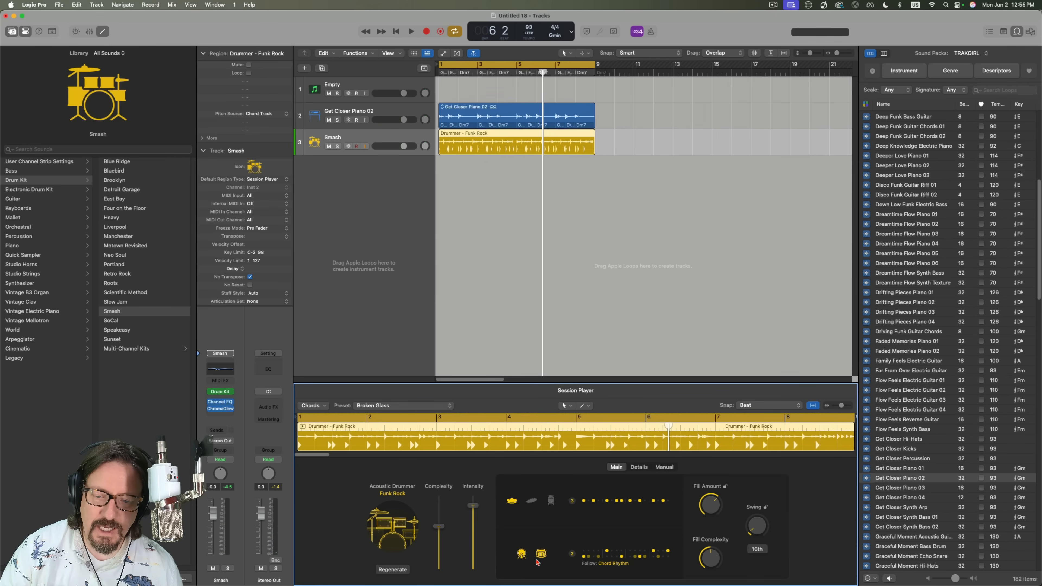
# Step: Make the drummer's kick and snare pattern follow the rhythm of the Get Closer Piano 02 track as well as the chords
pyautogui.click(611, 565)
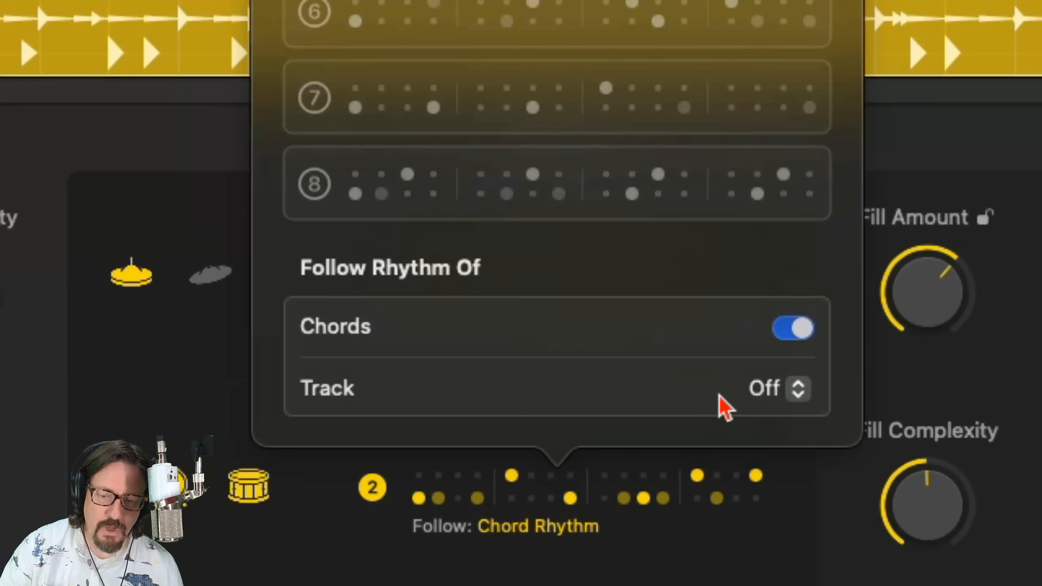
pyautogui.click(678, 530)
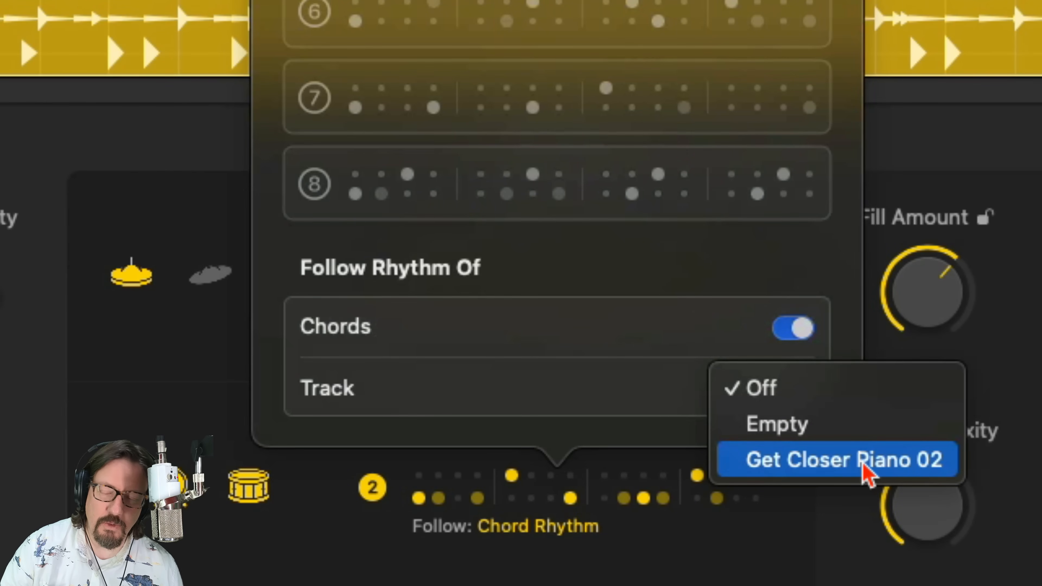
pyautogui.click(866, 472)
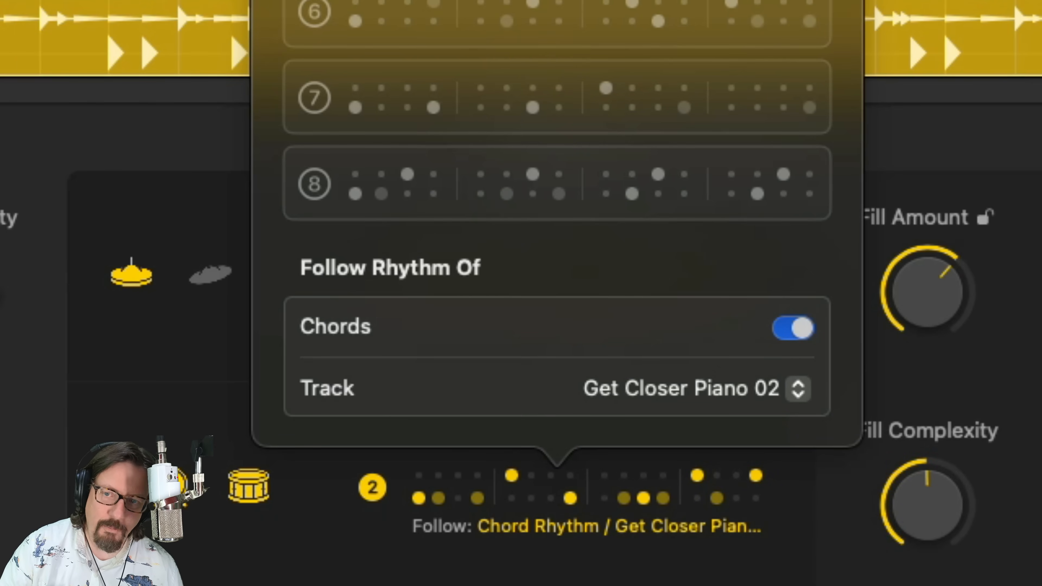
pyautogui.click(468, 117)
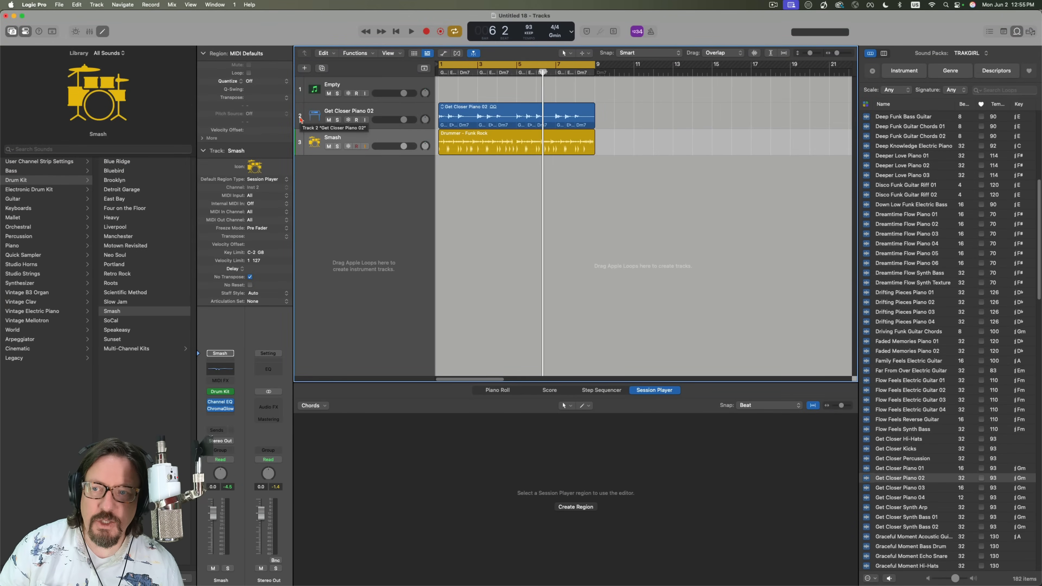
# Step: Enable the Groove Track component in the track headers
pyautogui.rightClick(301, 119)
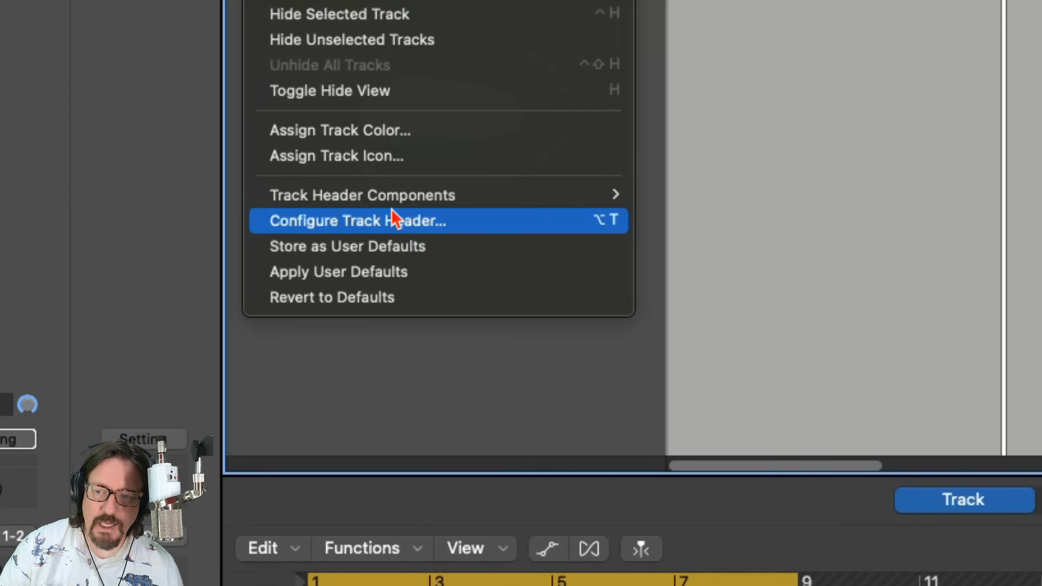
pyautogui.moveTo(391, 202)
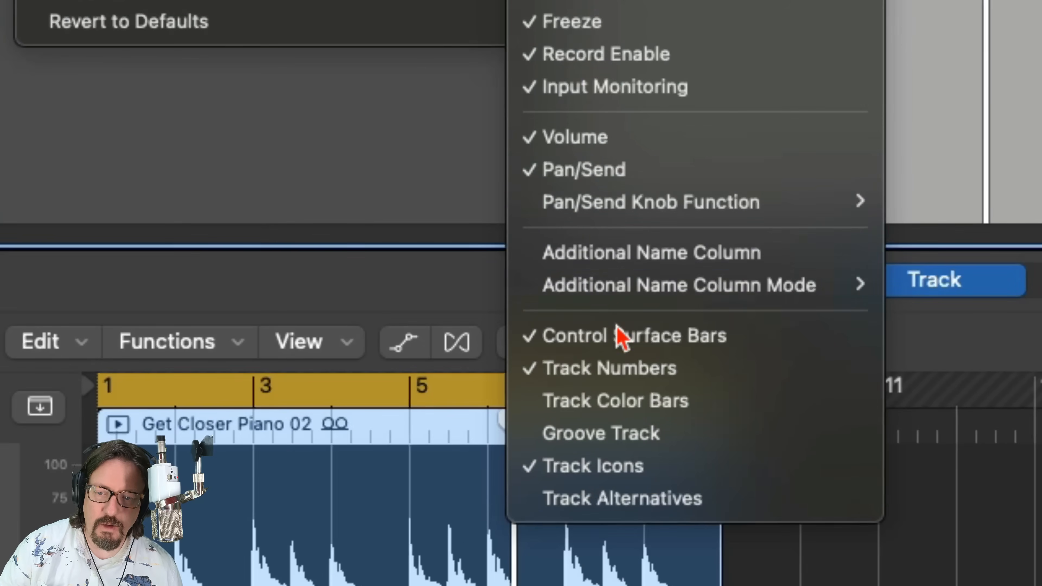
pyautogui.click(607, 434)
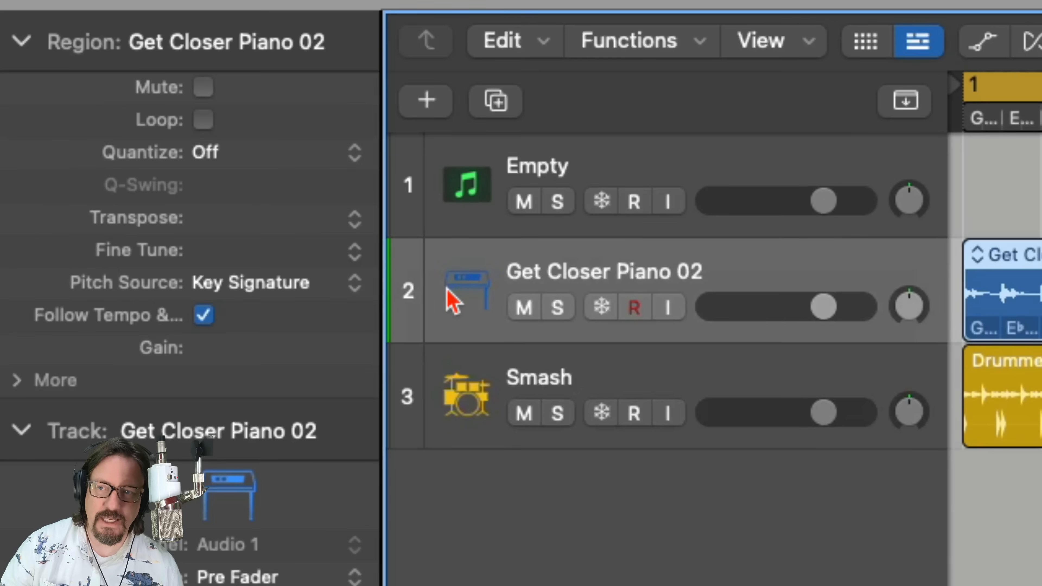
# Step: Set Get Closer Piano 02 as the groove track and make the Smash drum track follow it
pyautogui.moveTo(420, 294)
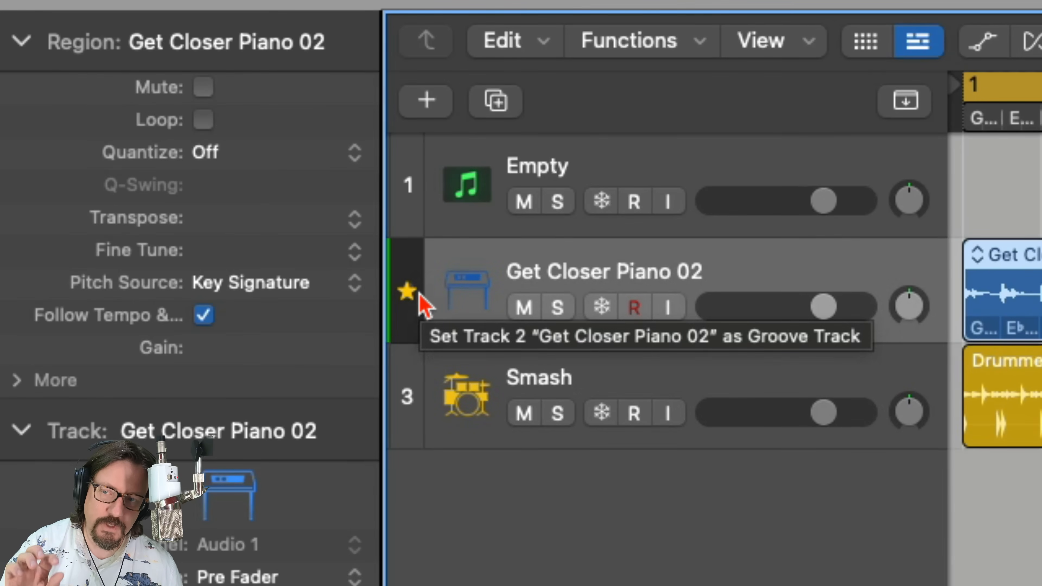
pyautogui.moveTo(419, 408)
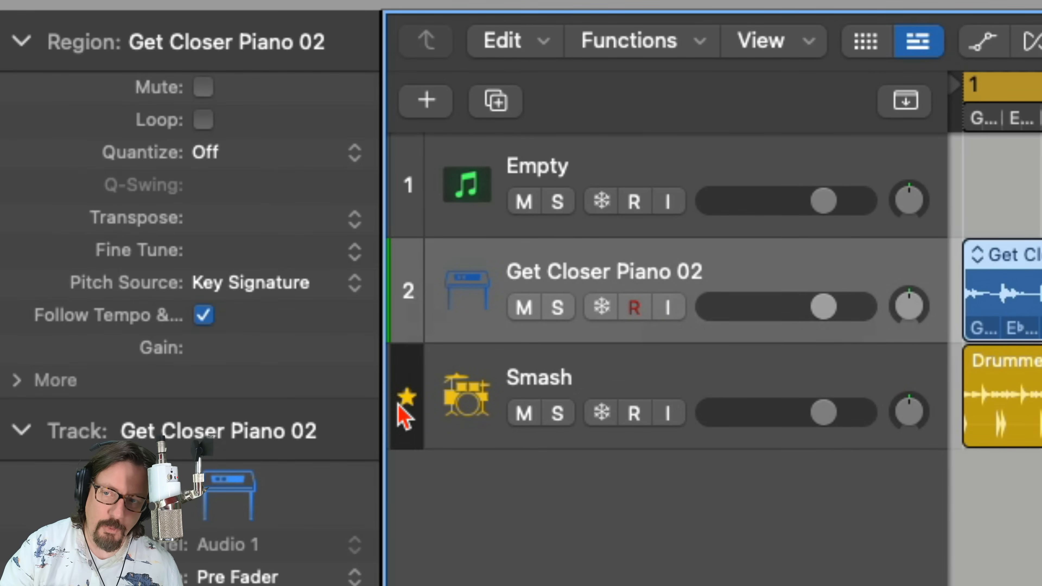
pyautogui.moveTo(420, 312)
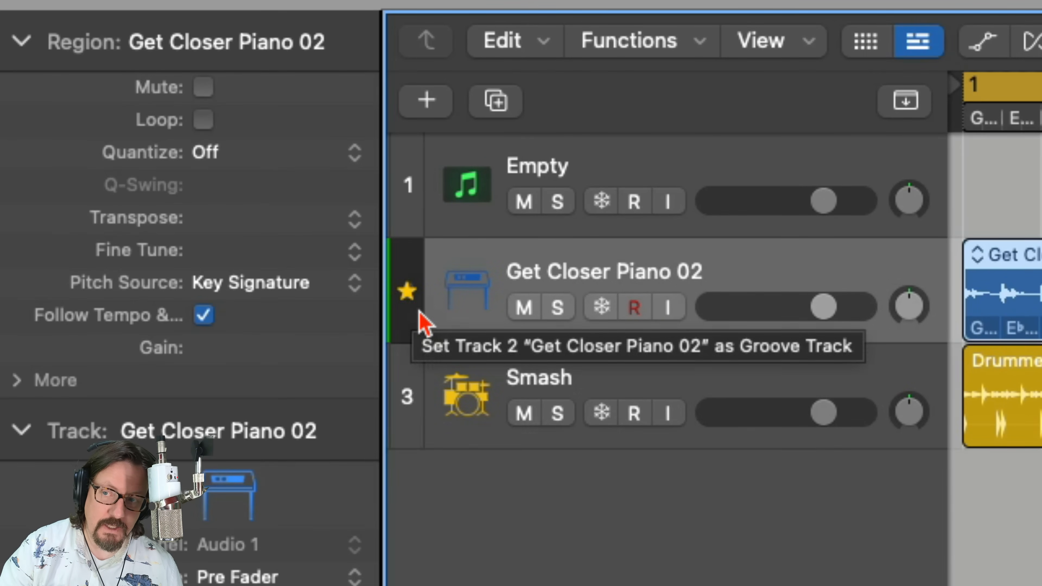
pyautogui.click(410, 292)
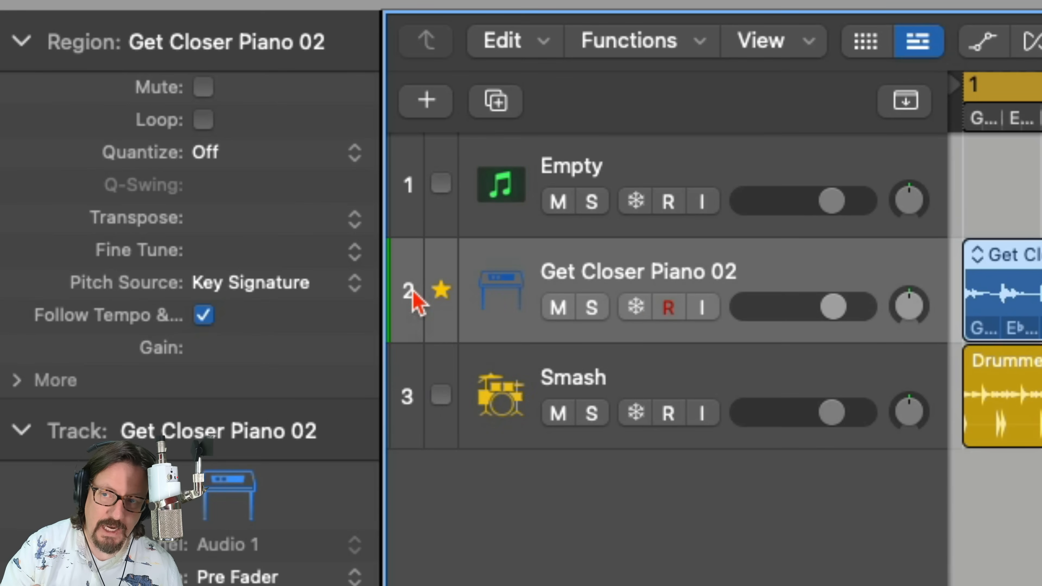
pyautogui.click(441, 395)
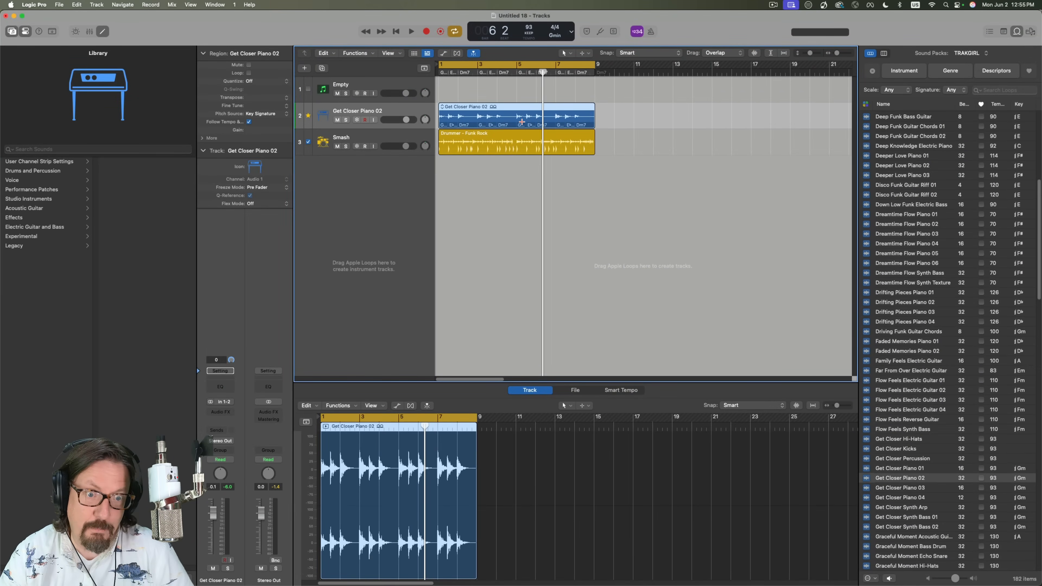
# Step: Play the arrangement from the beginning to hear the drums following the piano loop's groove
pyautogui.press('Return')
pyautogui.press('space')
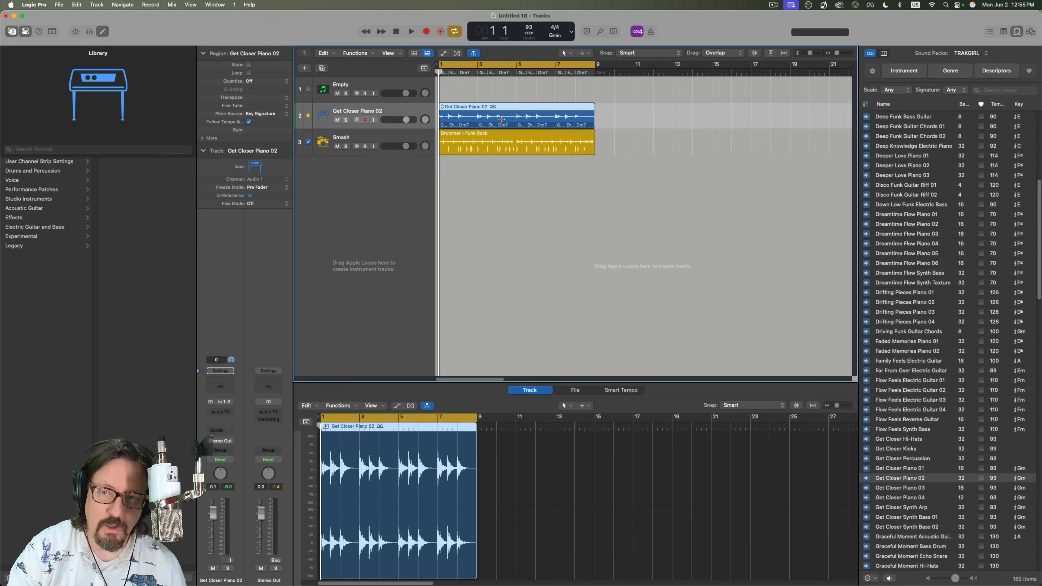
pyautogui.press('space')
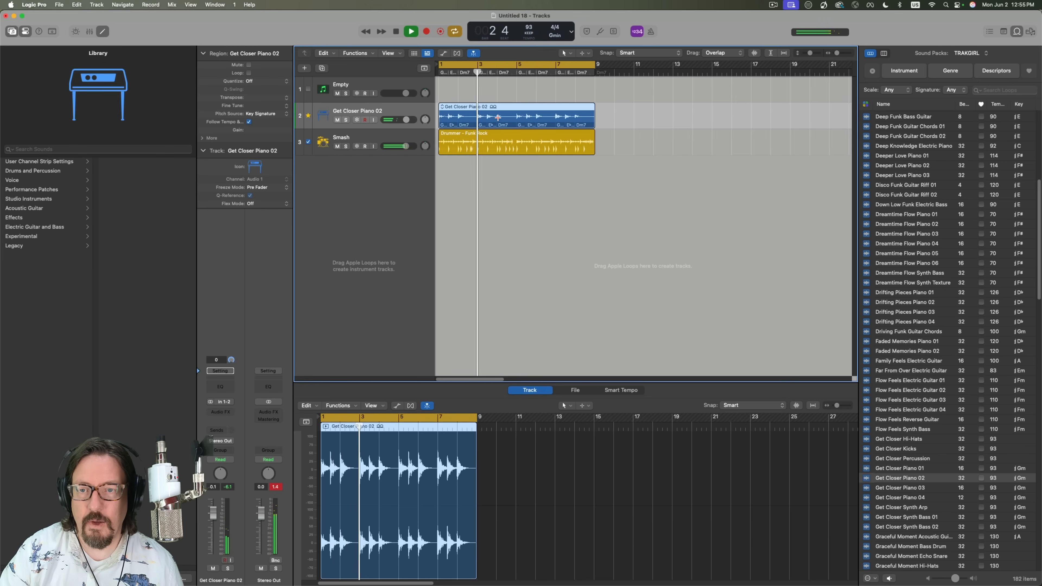
# Step: Raise the Funk Rock drummer region's complexity to maximum and set its intensity to 72% while auditioning it
pyautogui.click(495, 140)
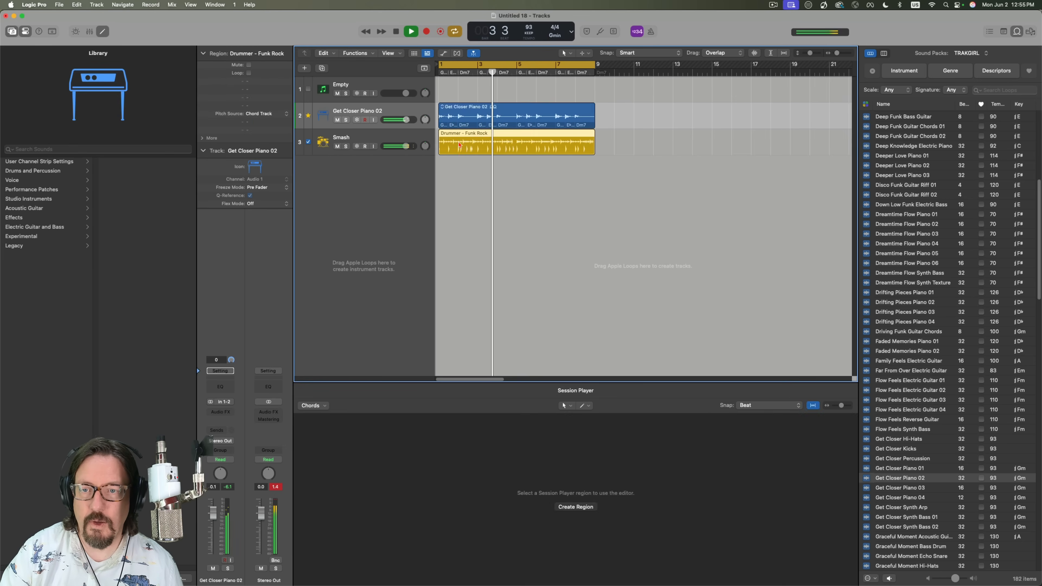
pyautogui.moveTo(438, 527); pyautogui.dragTo(441, 496)
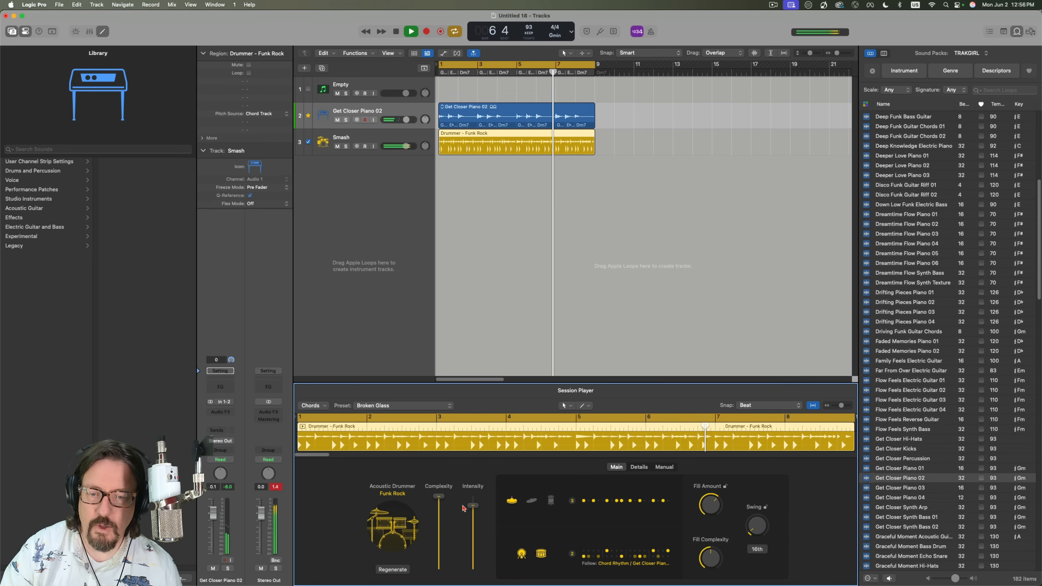
pyautogui.press('space')
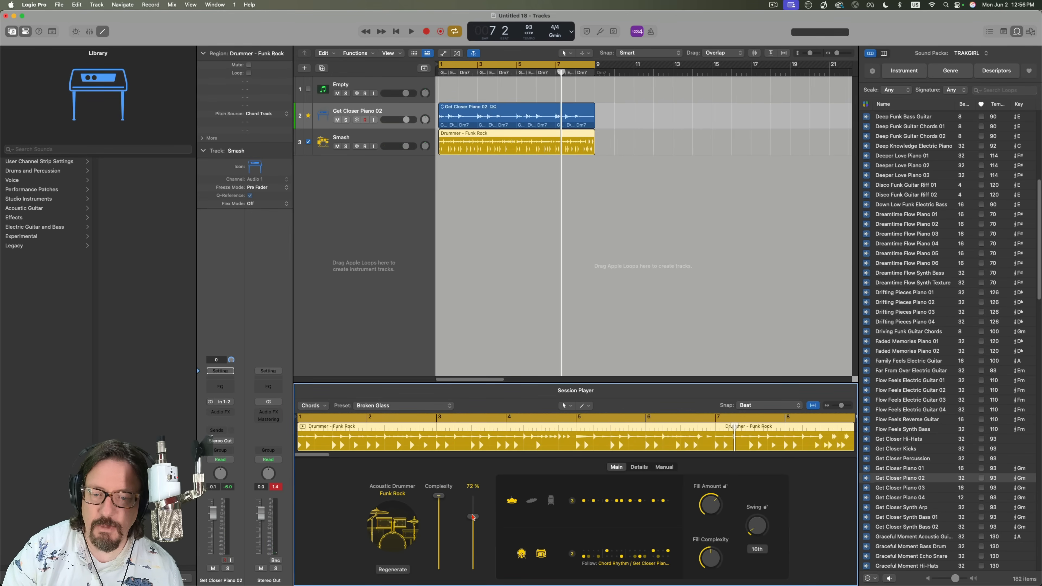
pyautogui.press('space')
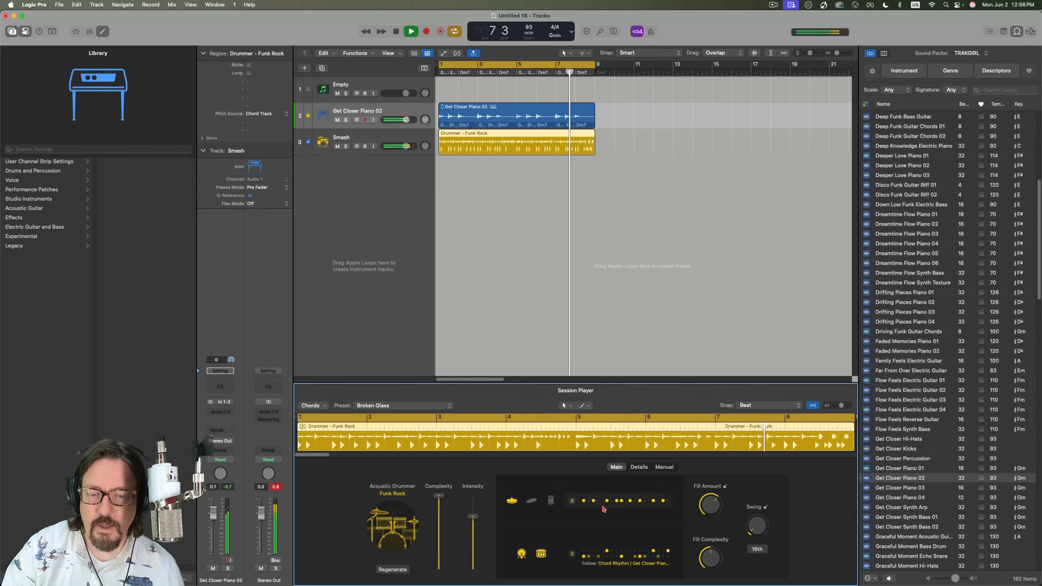
# Step: Set the drummer's cymbal part to pattern variation 4 and audition it with the piano loop
pyautogui.click(624, 502)
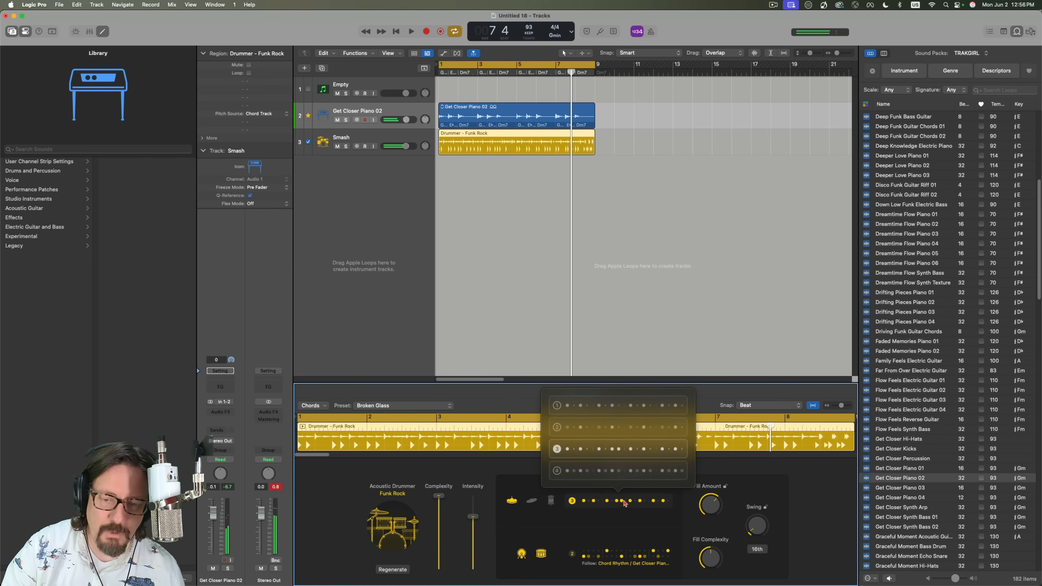
pyautogui.click(605, 473)
pyautogui.click(614, 516)
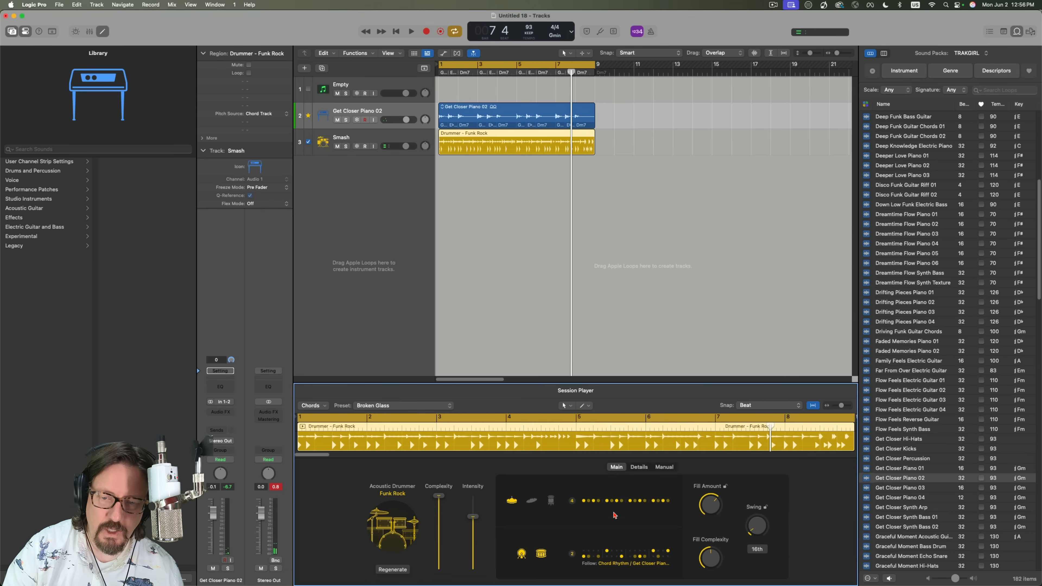
pyautogui.press('space')
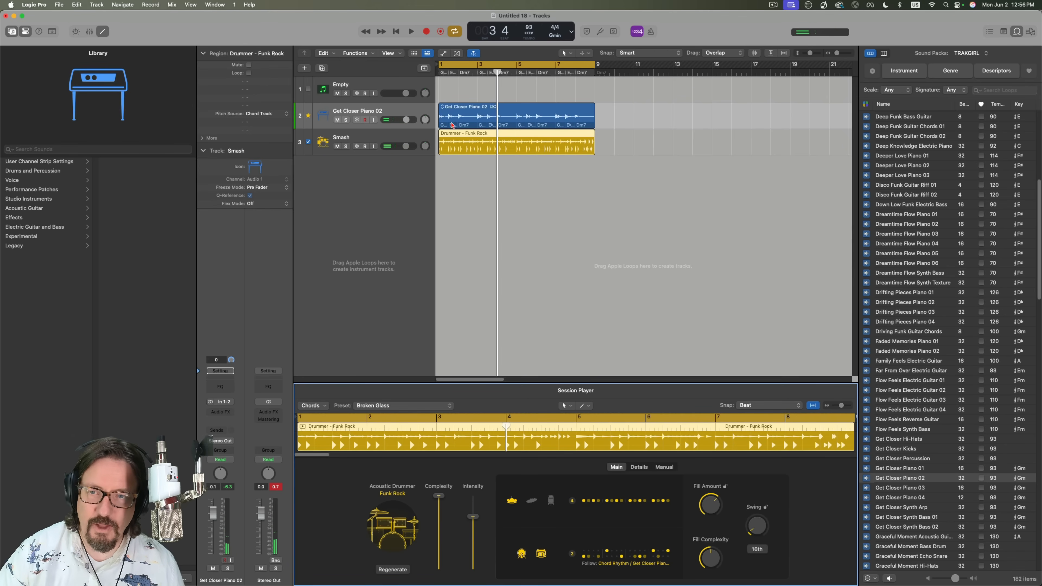
# Step: Create one Session Player Bass Player track in the Retro Rock style
pyautogui.click(97, 5)
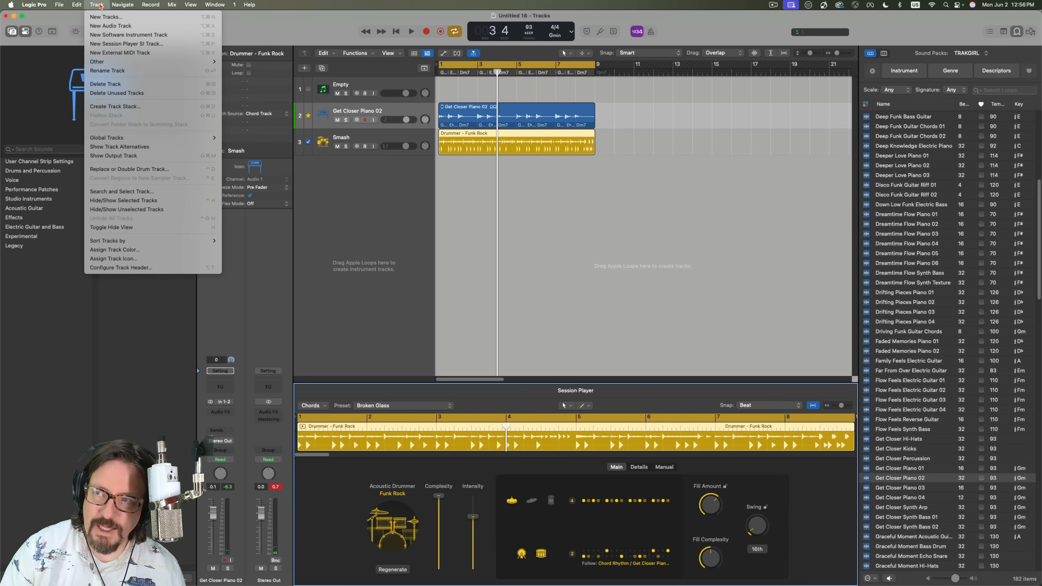
pyautogui.click(109, 44)
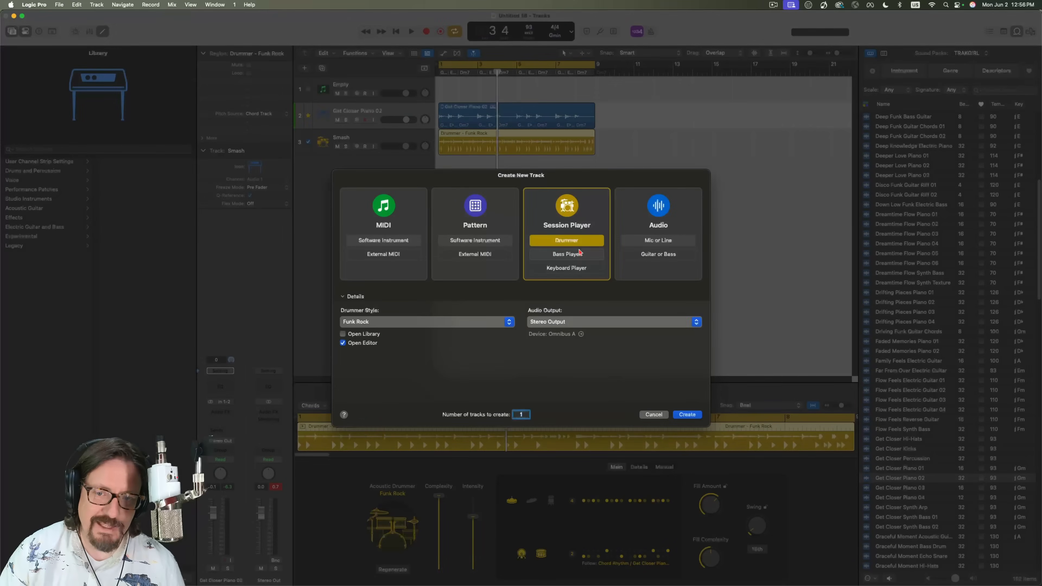
pyautogui.click(576, 257)
pyautogui.click(367, 325)
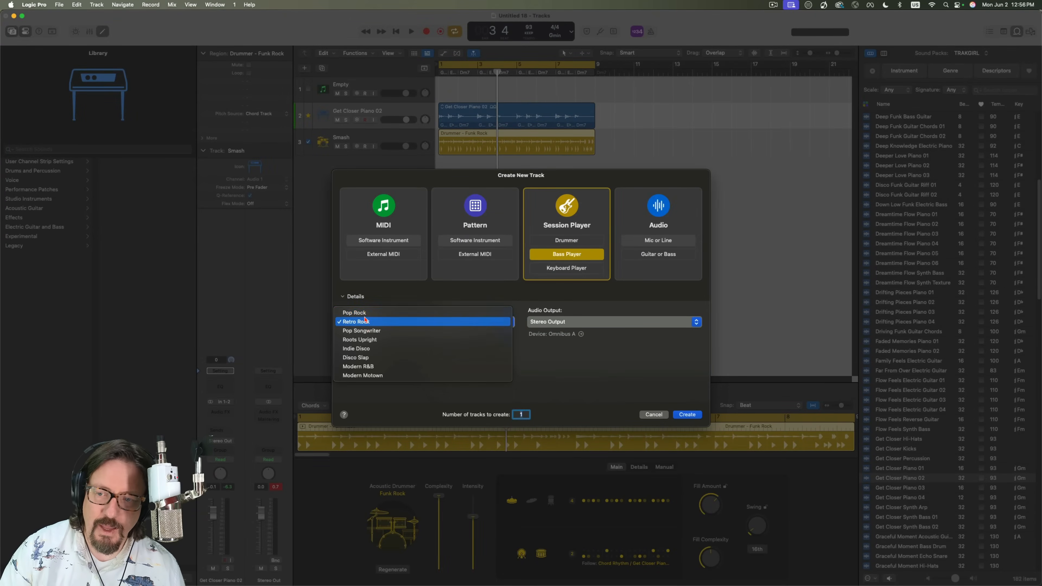
pyautogui.click(530, 358)
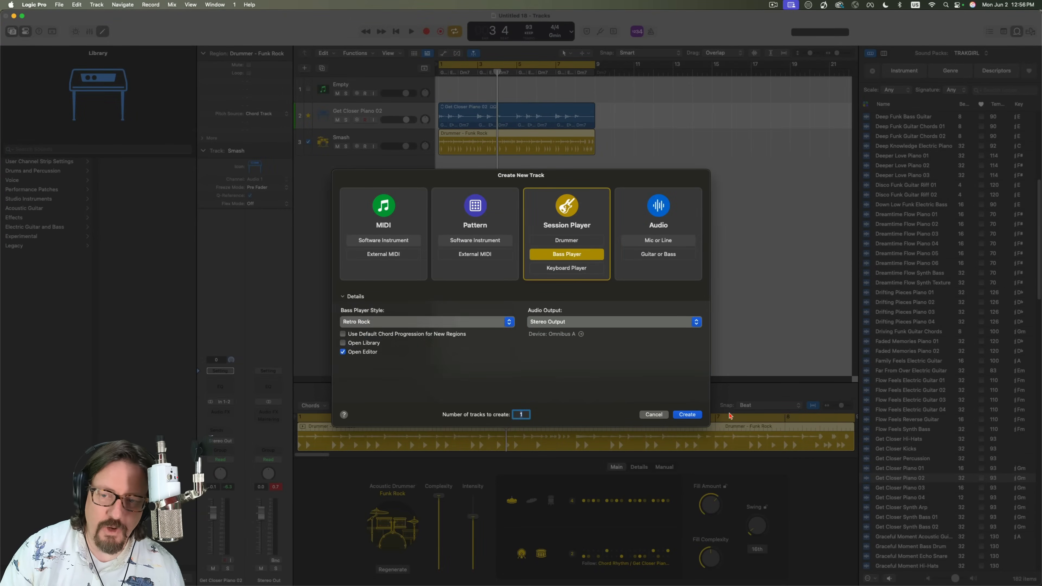
pyautogui.click(687, 415)
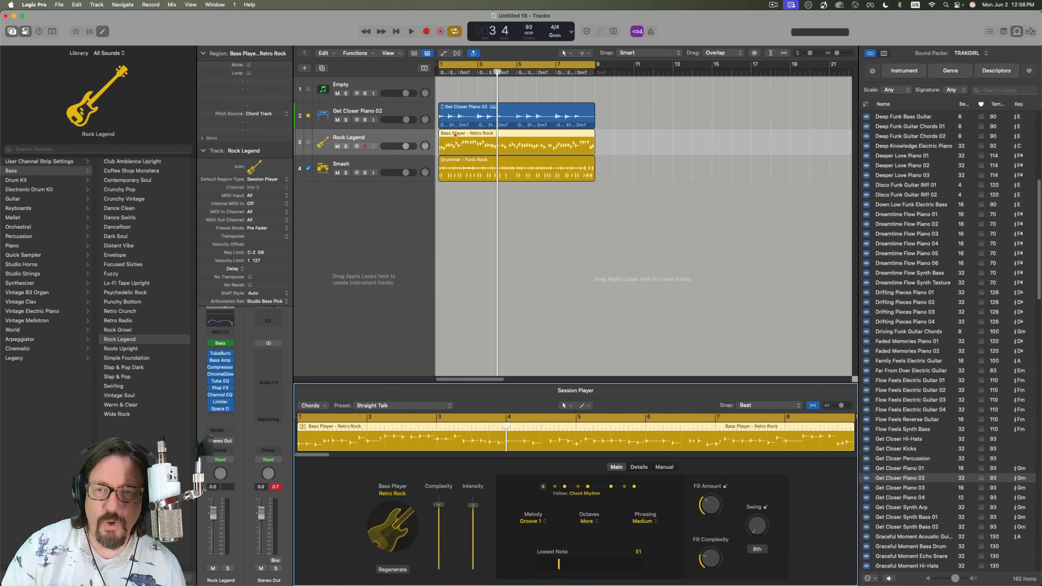
# Step: Make the Rock Legend bass track follow the groove track and lower the bass player's complexity while auditioning from the beginning
pyautogui.click(308, 143)
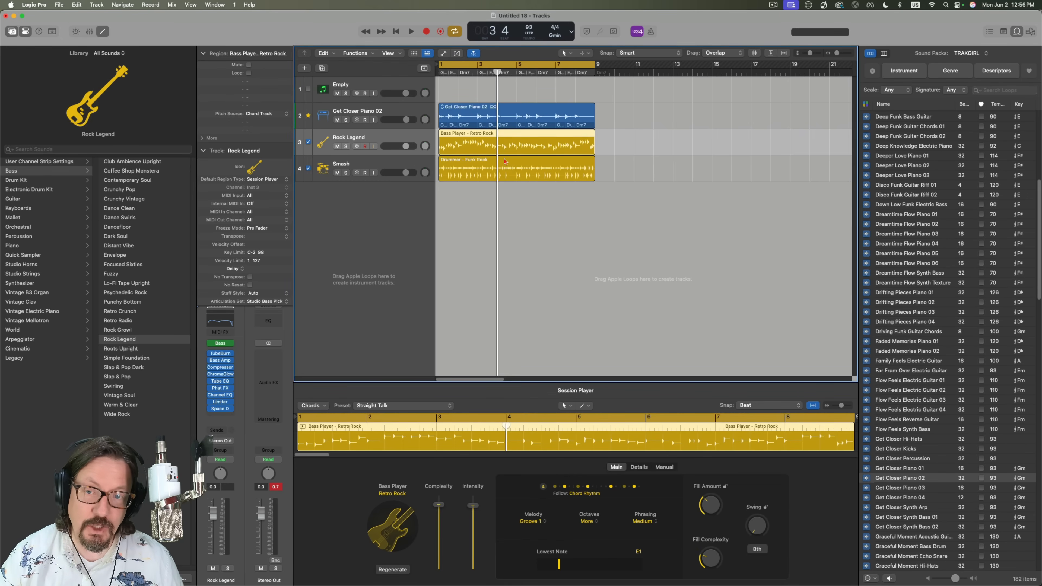
pyautogui.press('space')
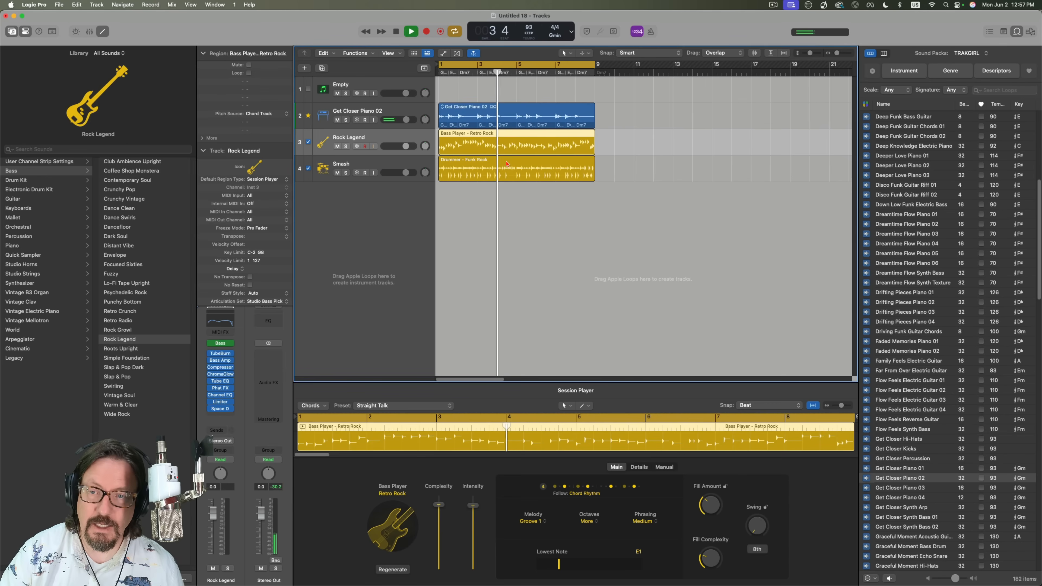
pyautogui.press('space')
pyautogui.press('Return')
pyautogui.press('space')
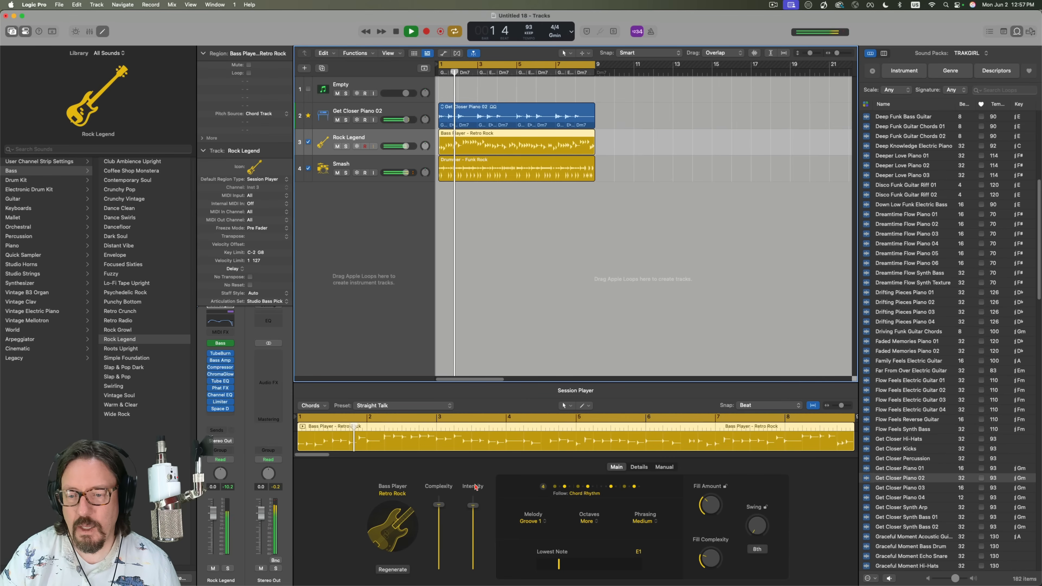
pyautogui.moveTo(439, 505); pyautogui.dragTo(438, 552)
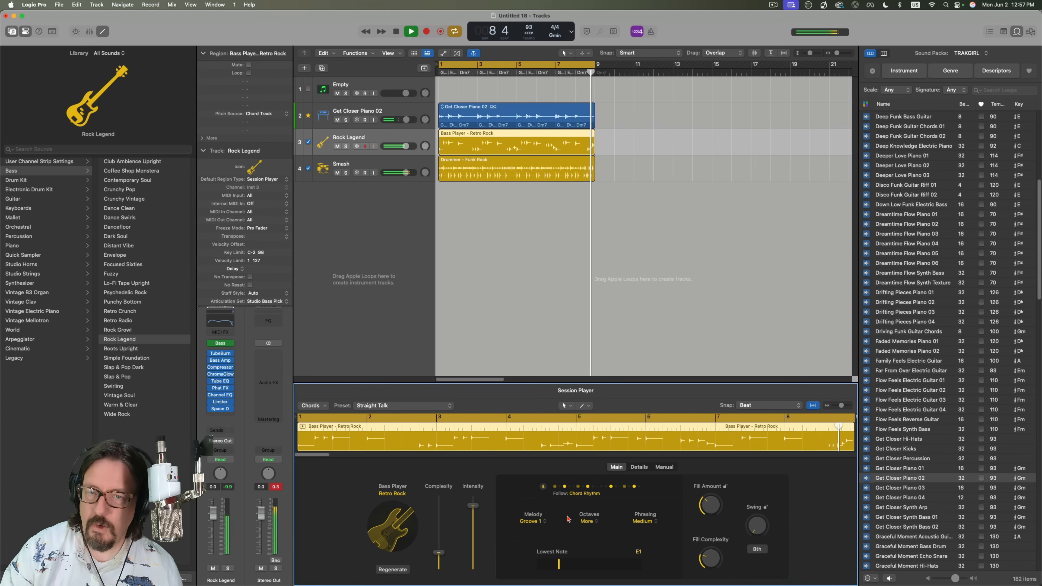
pyautogui.press('space')
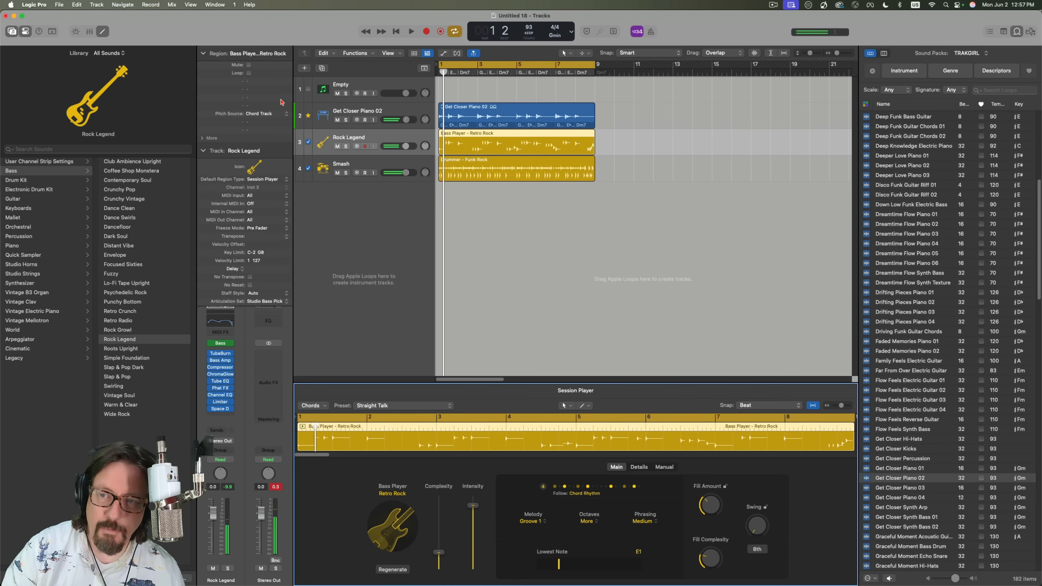
# Step: Create one Session Player Keyboard Player track in the Broken Chords style
pyautogui.click(102, 5)
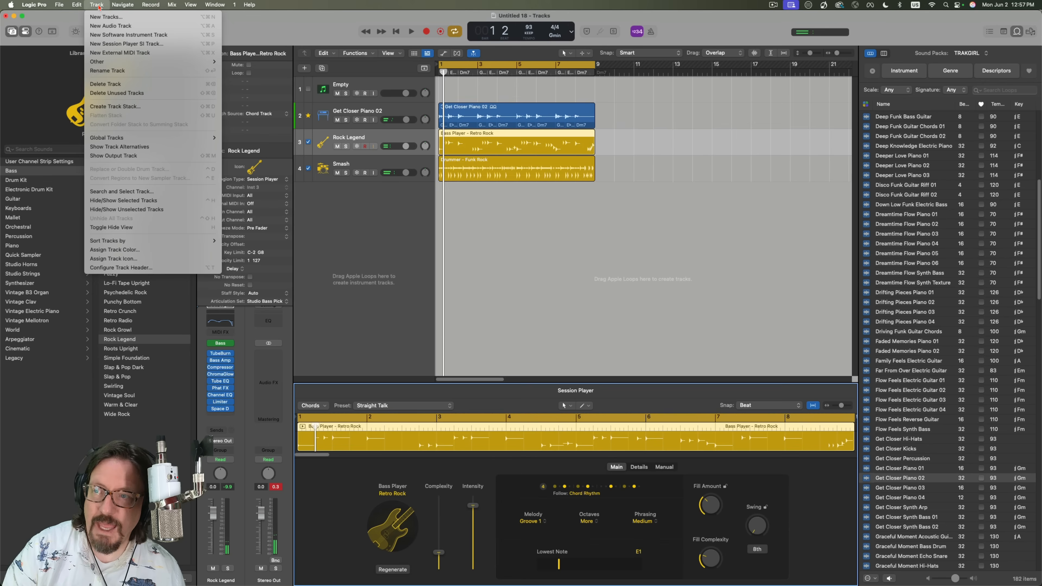
pyautogui.click(107, 44)
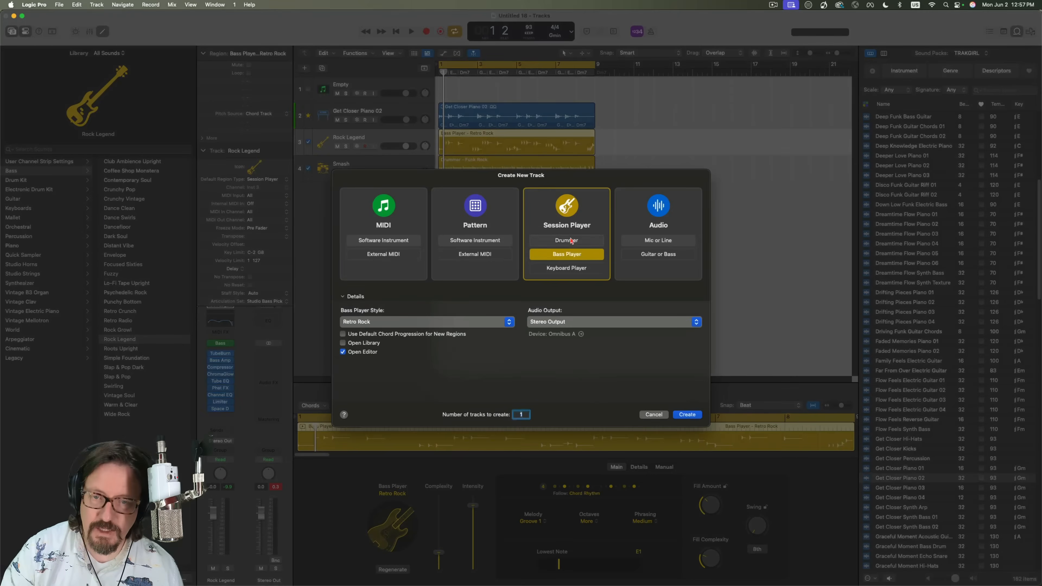
pyautogui.click(569, 269)
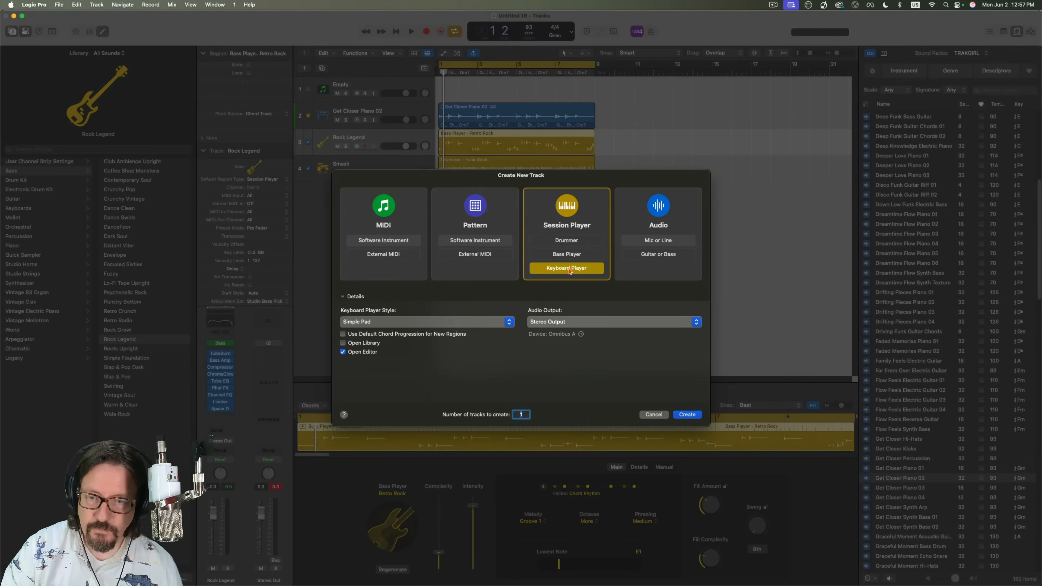
pyautogui.click(445, 322)
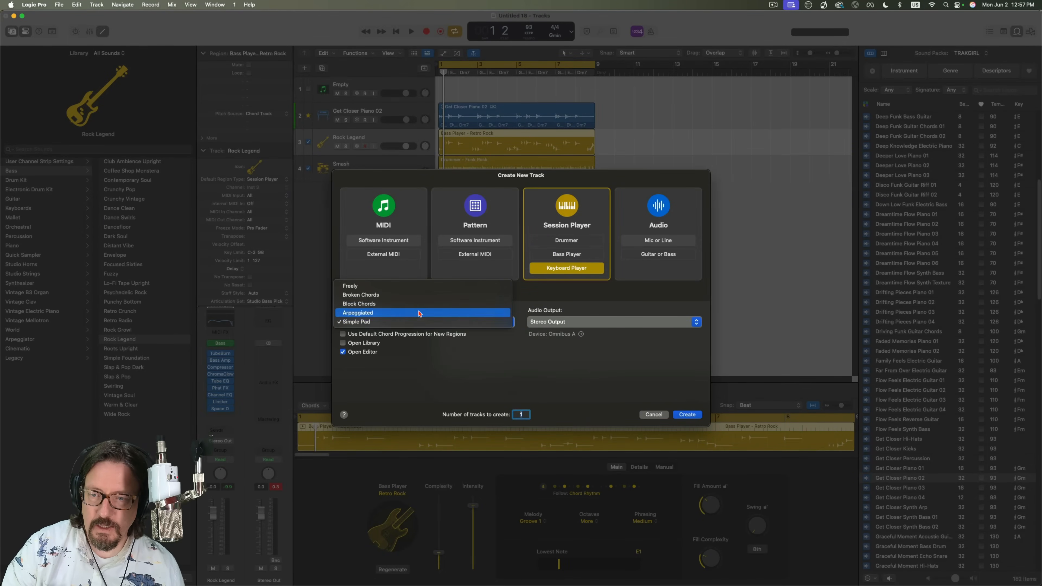
pyautogui.click(396, 296)
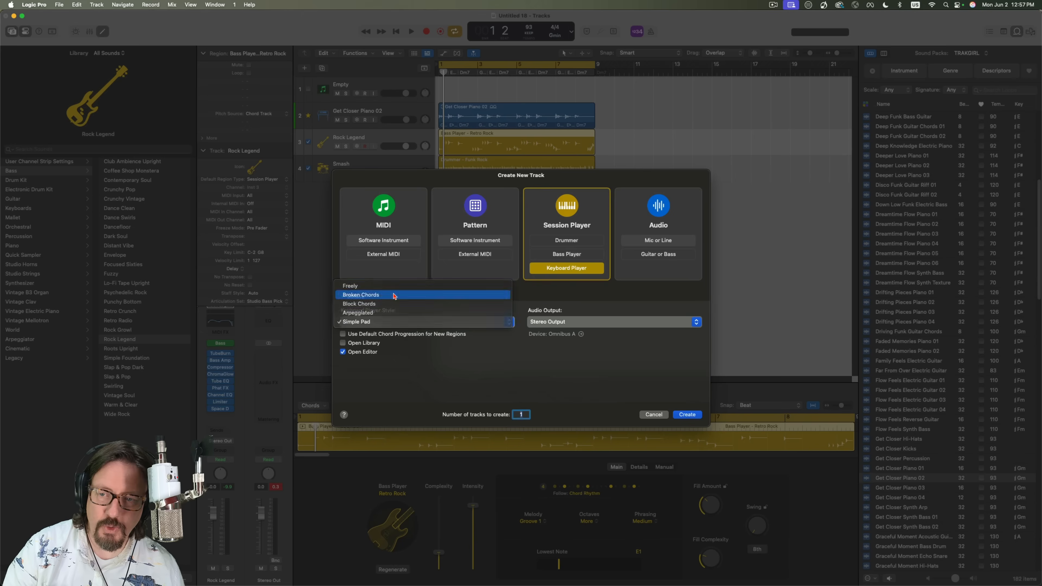
pyautogui.click(681, 415)
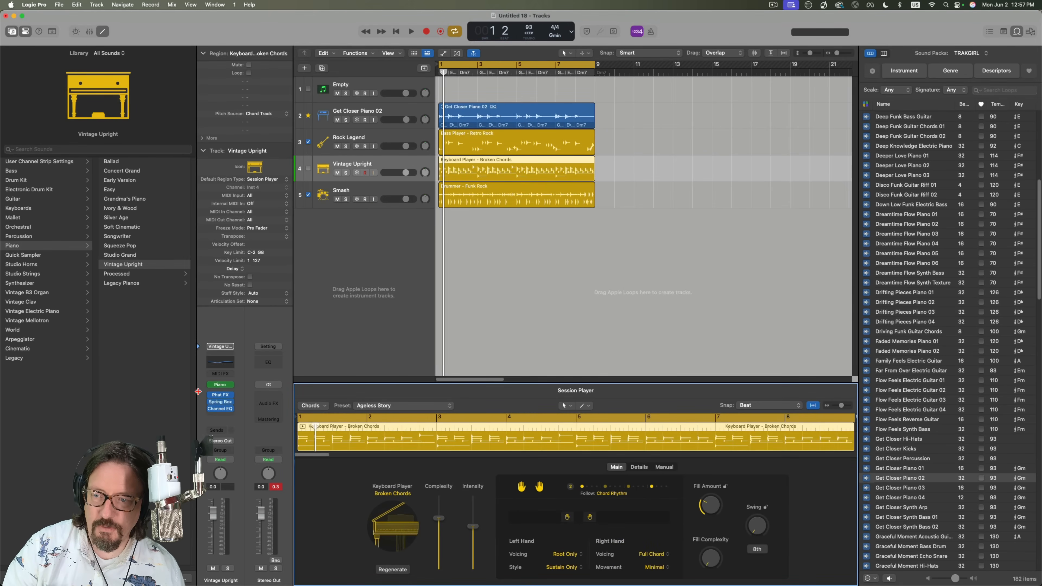
# Step: Replace the Vintage Upright track's piano with a stereo Vintage B3 Organ and audition it with the other tracks
pyautogui.click(222, 385)
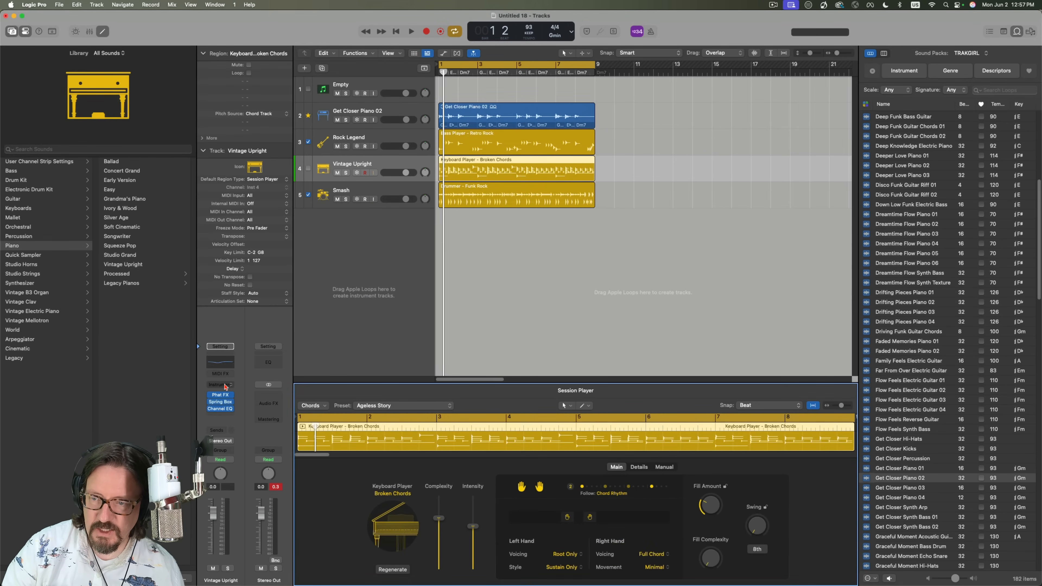
pyautogui.moveTo(231, 425)
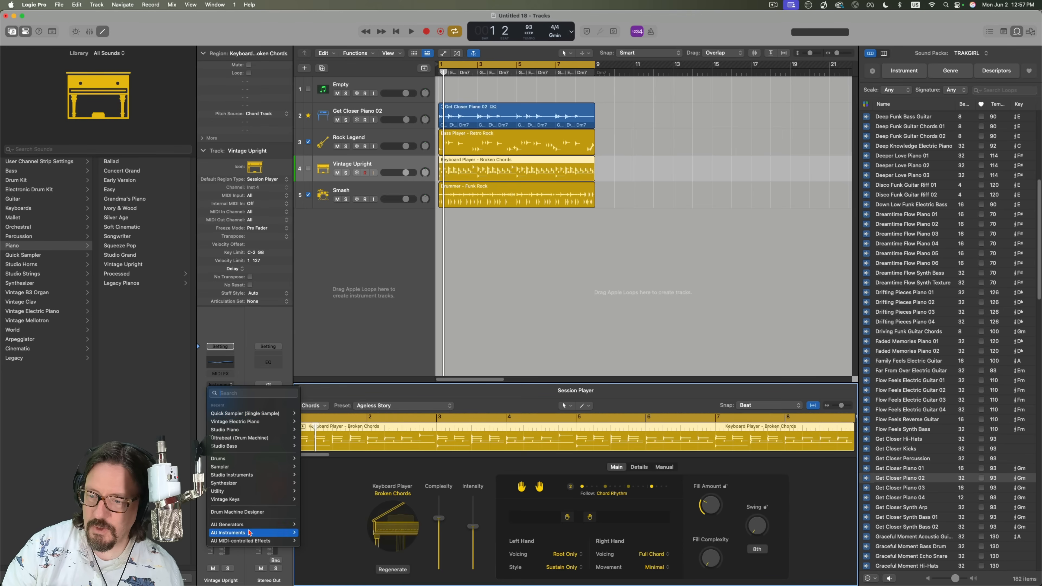
pyautogui.moveTo(250, 499)
pyautogui.moveTo(339, 499)
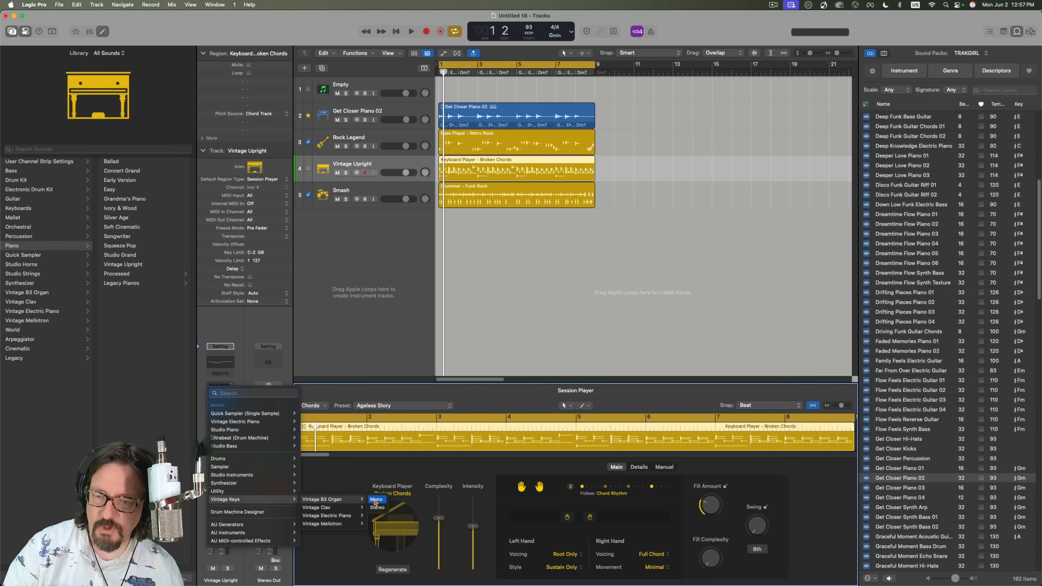
pyautogui.click(377, 509)
pyautogui.press('space')
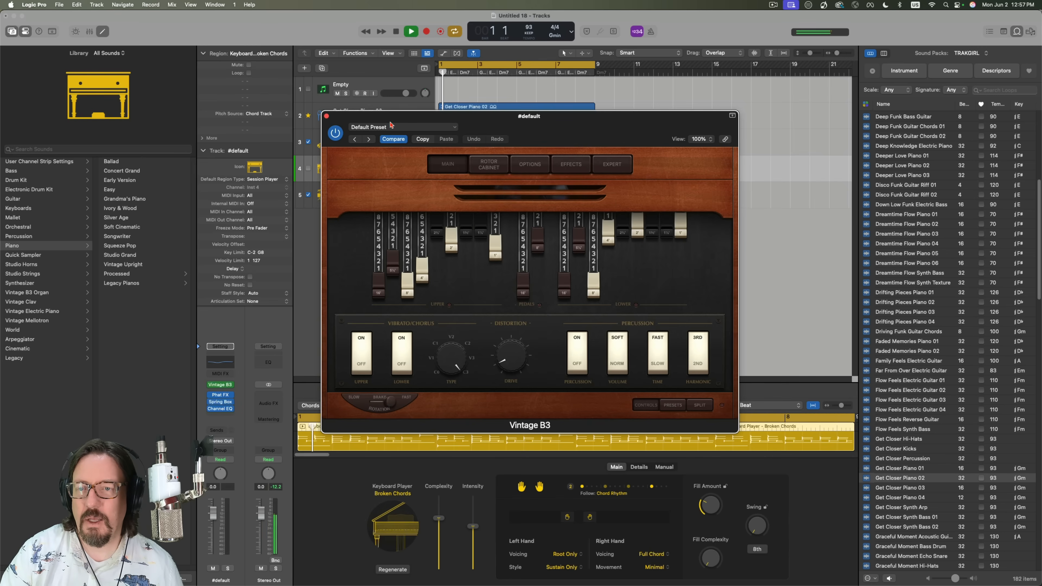
pyautogui.click(327, 117)
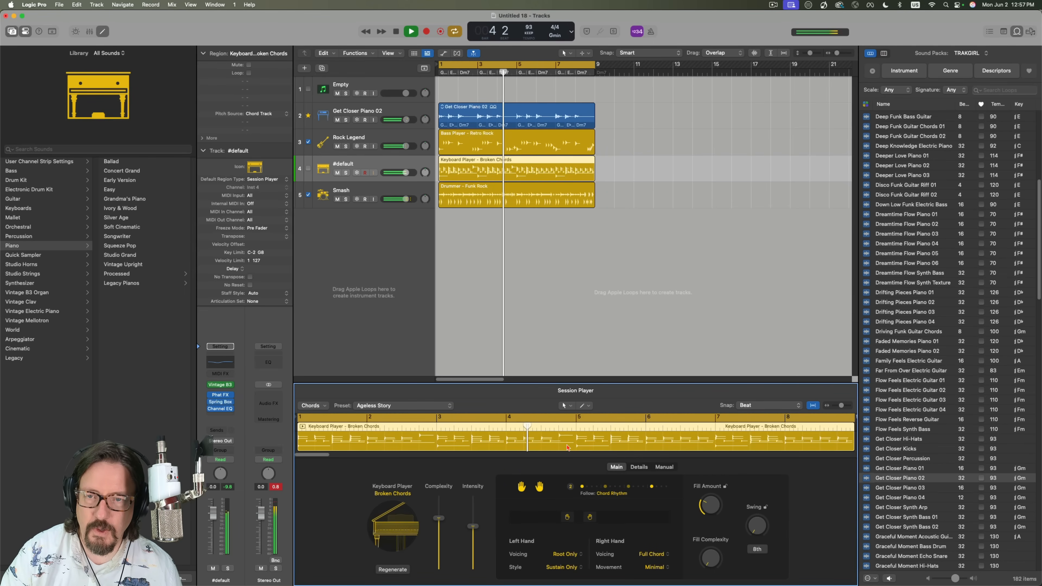
# Step: Change the keyboard player's style to Block Chords and stop playback
pyautogui.click(392, 491)
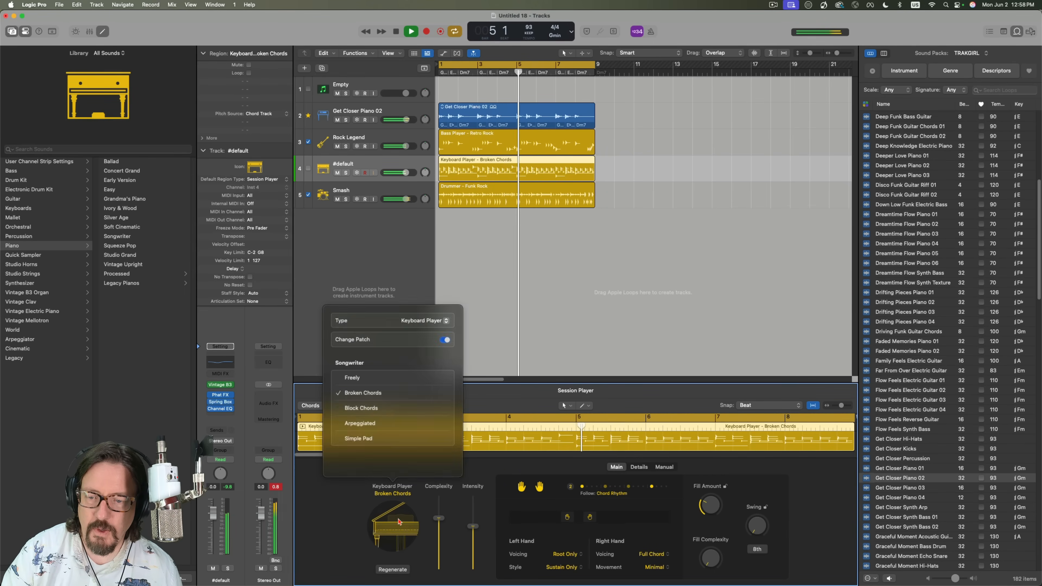
pyautogui.press('space')
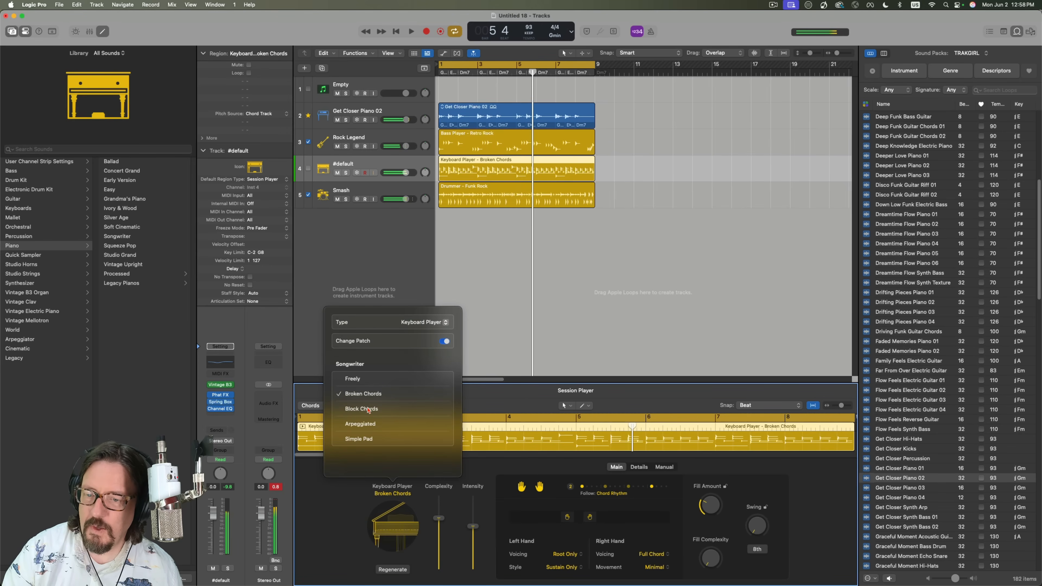
pyautogui.click(361, 409)
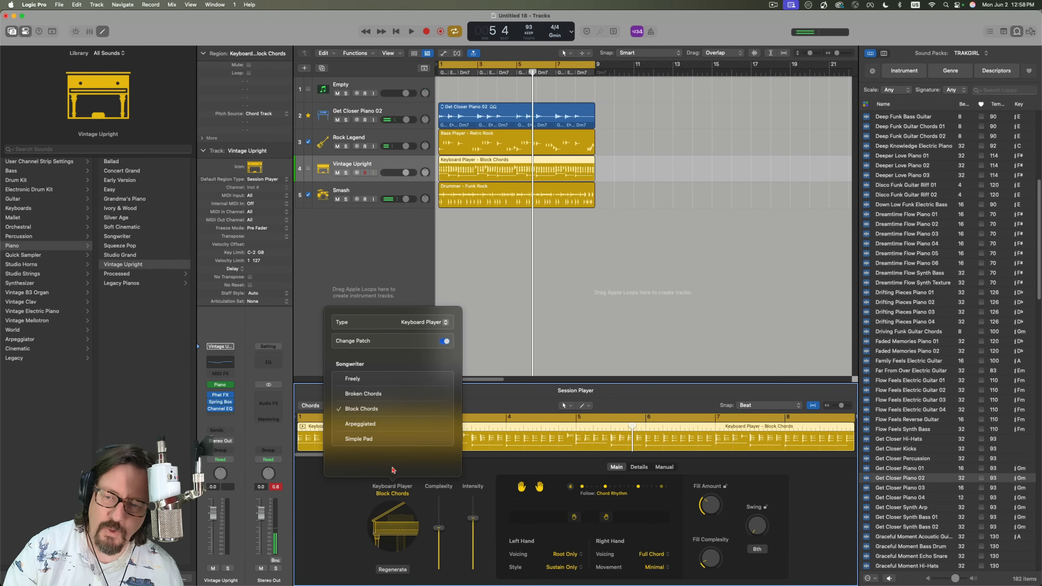
pyautogui.click(328, 494)
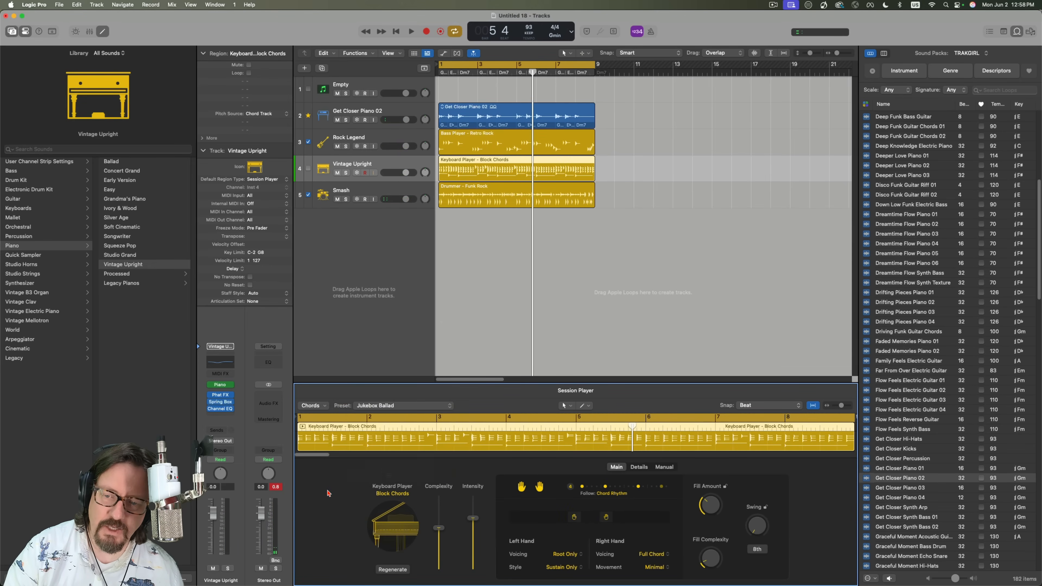
# Step: Replace the Vintage Upright track's piano with a stereo Vintage B3 Organ and lower the keyboard player's complexity to minimum during playback
pyautogui.click(222, 385)
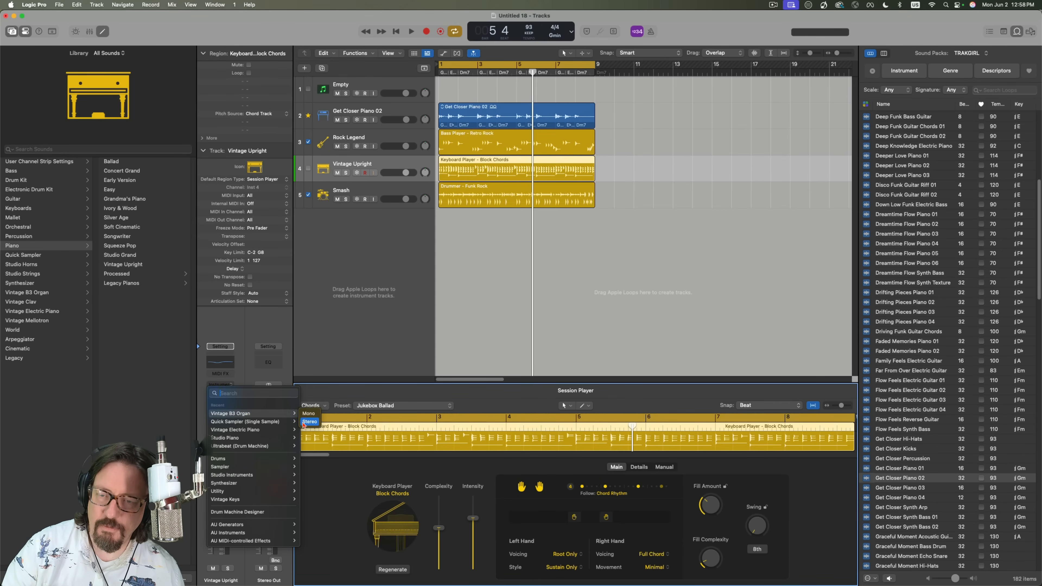
pyautogui.click(304, 423)
pyautogui.press('space')
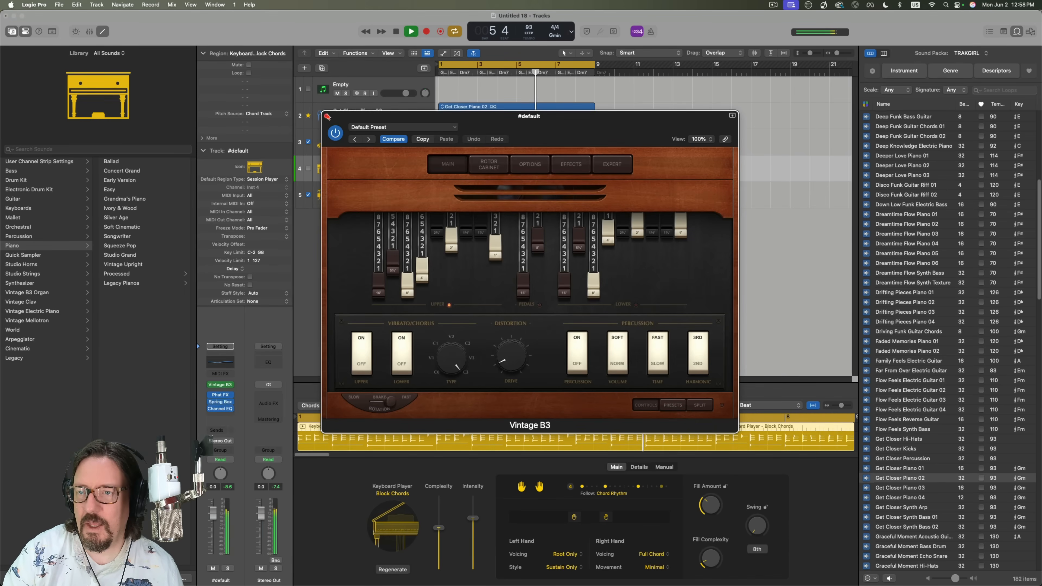
pyautogui.click(327, 117)
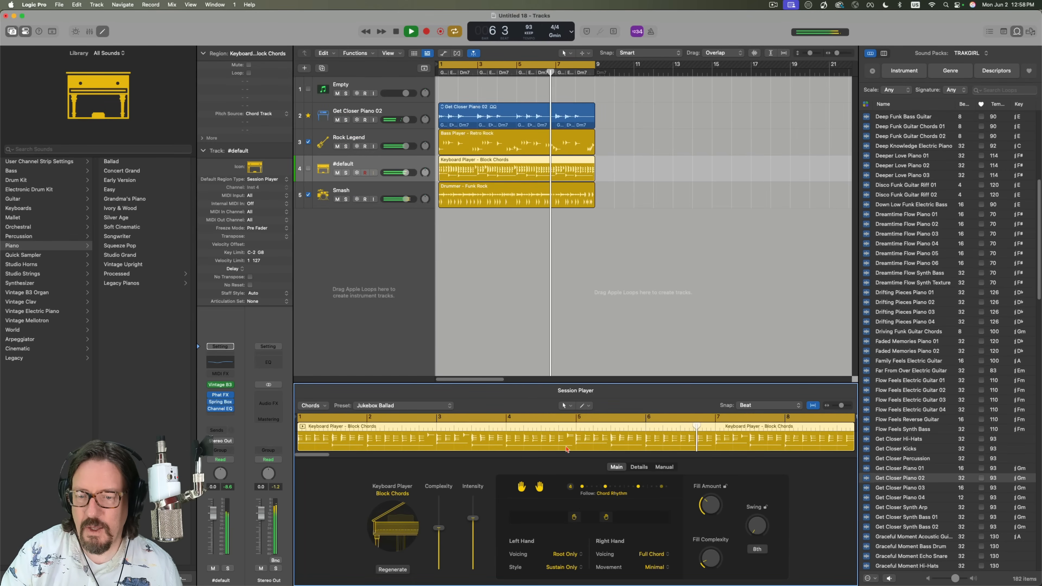
pyautogui.moveTo(438, 528); pyautogui.dragTo(440, 562)
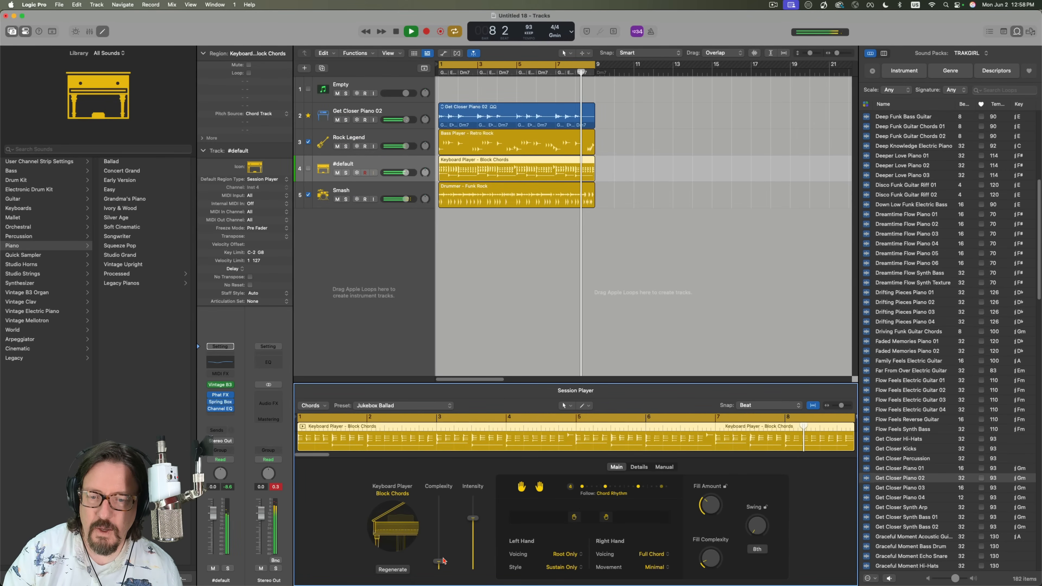
pyautogui.moveTo(232, 386)
pyautogui.press('space')
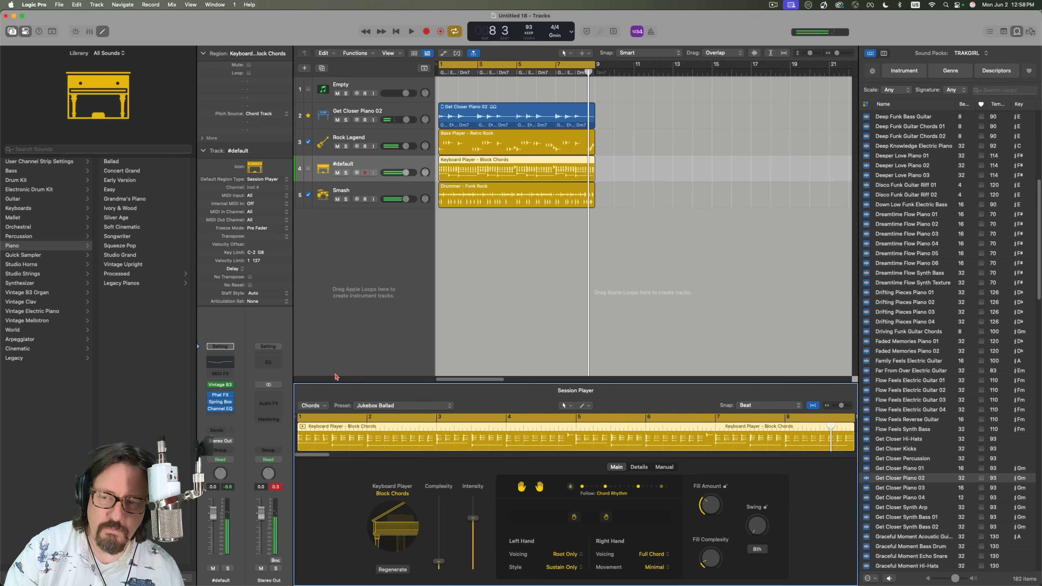
# Step: Change the keyboard player's style from Block Chords to Simple Pad
pyautogui.click(389, 526)
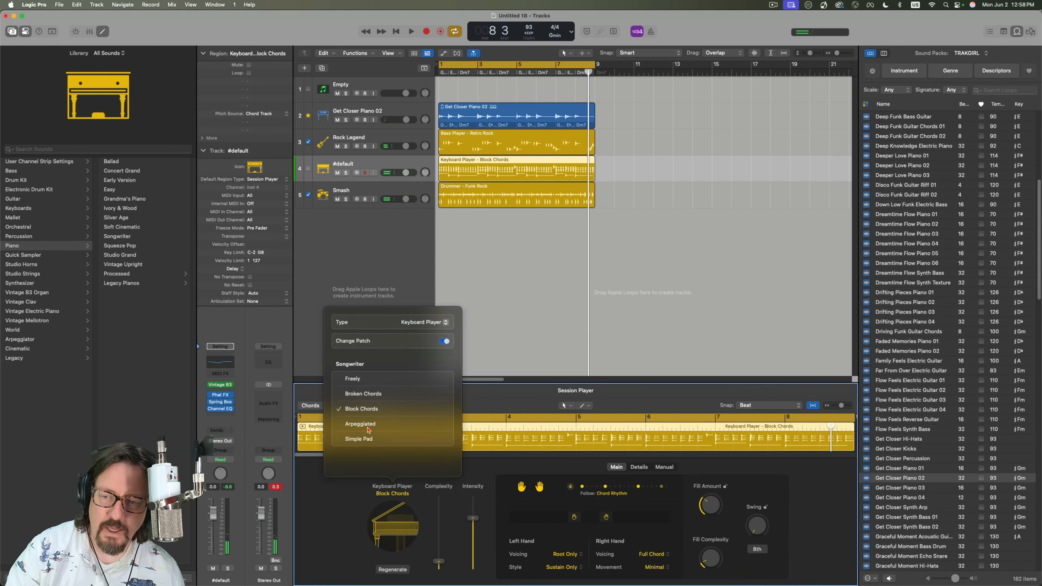
pyautogui.click(368, 440)
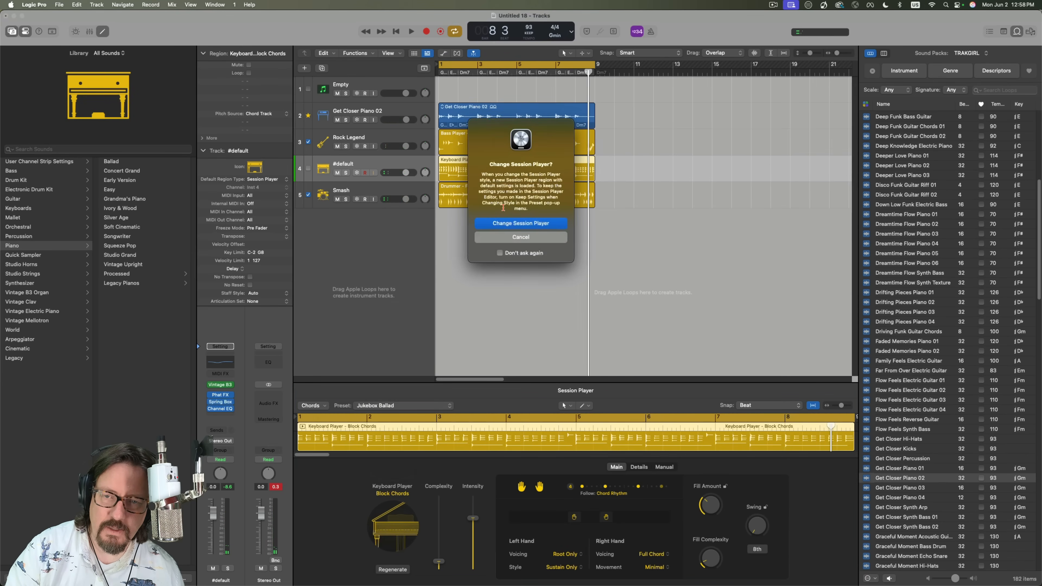
pyautogui.click(515, 227)
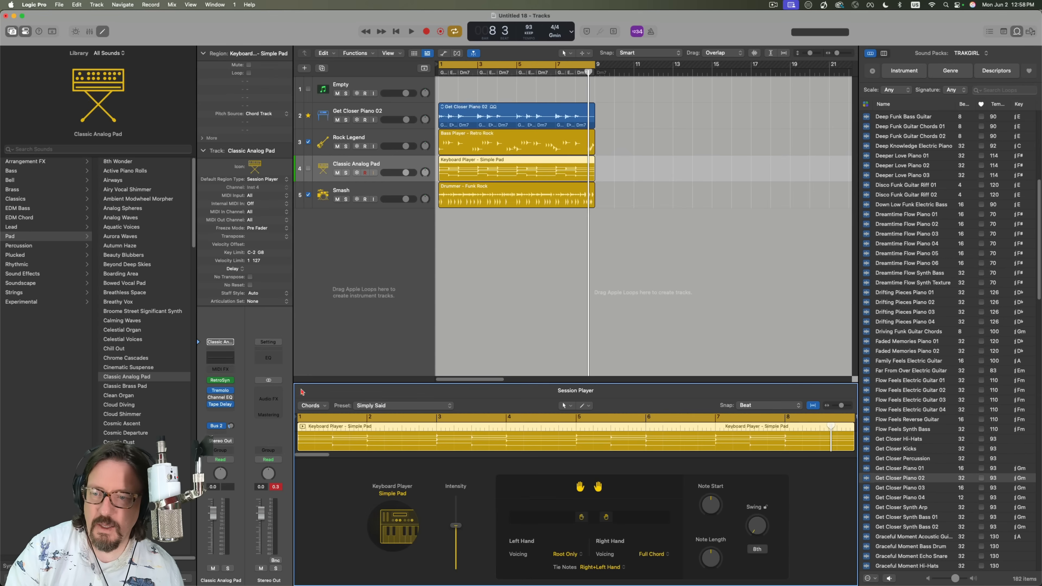
# Step: Replace the pad track's synth with a stereo Vintage B3 Organ, remove its Tremolo, Channel EQ and Tape Delay, and start playback
pyautogui.keyDown('ctrl'); pyautogui.keyDown('super'); pyautogui.click(224, 380); pyautogui.keyUp('super'); pyautogui.keyUp('ctrl')
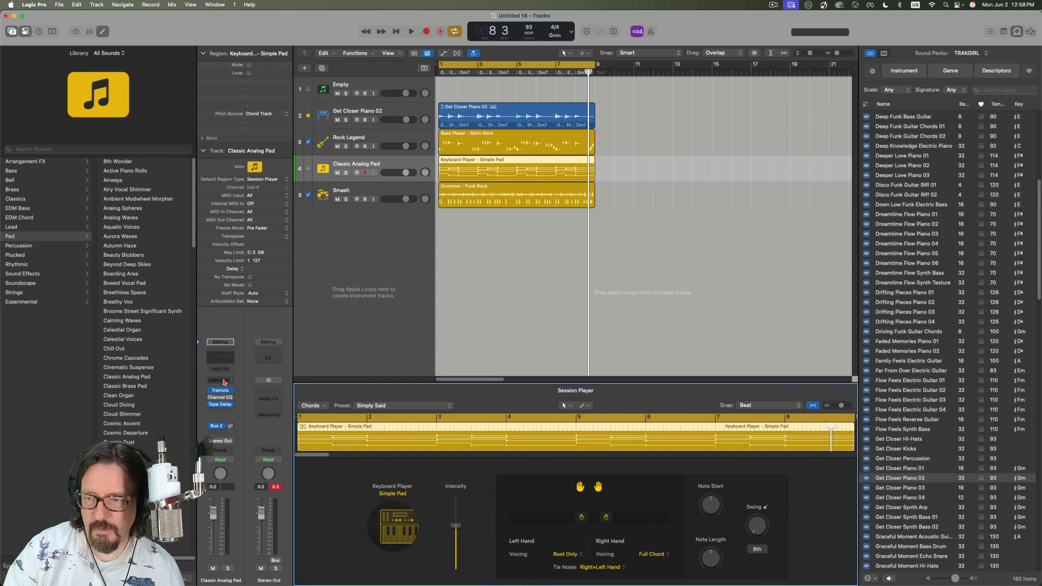
pyautogui.click(223, 381)
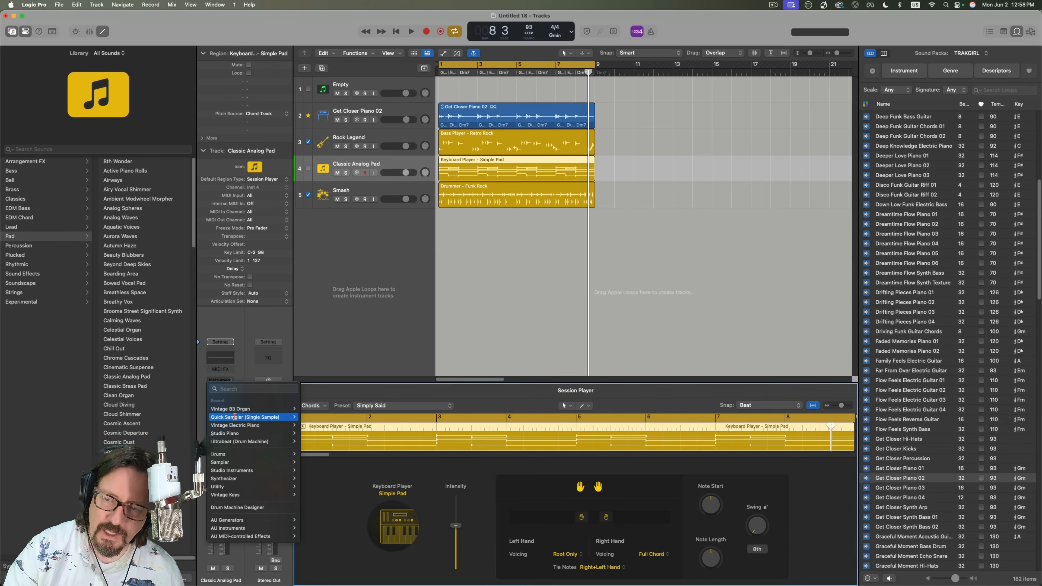
pyautogui.click(309, 417)
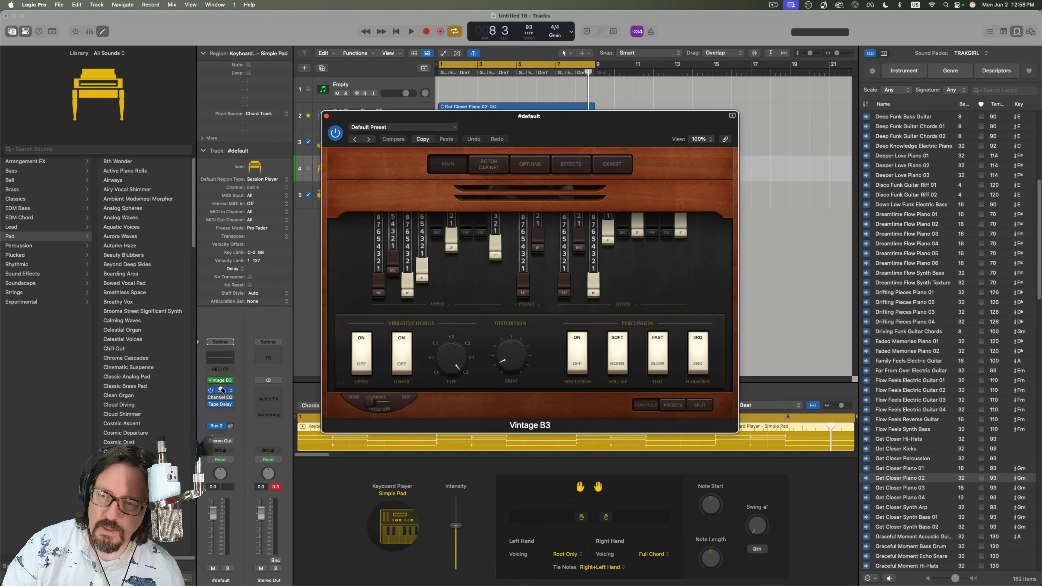
pyautogui.press('space')
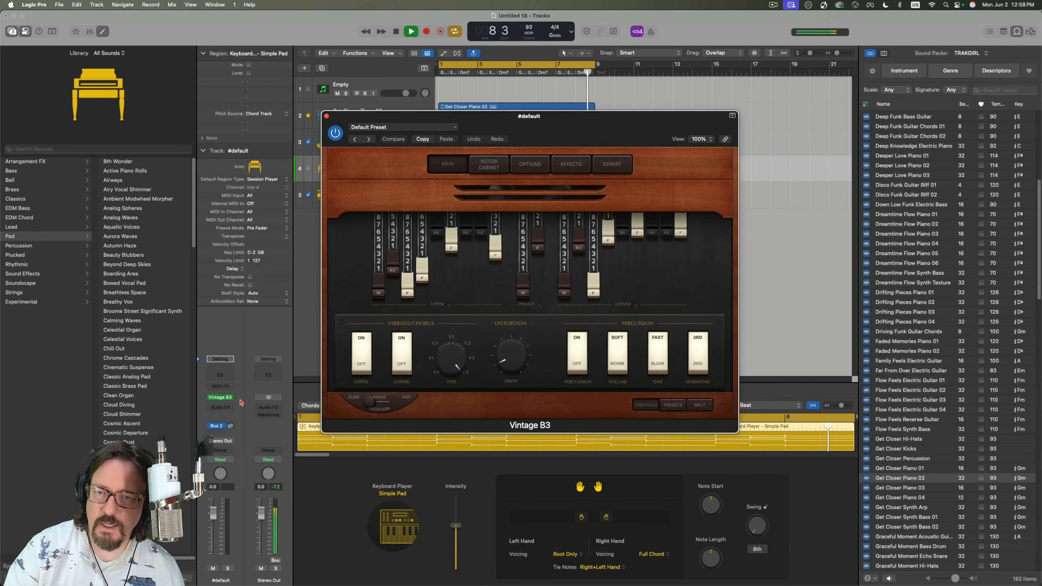
pyautogui.click(326, 117)
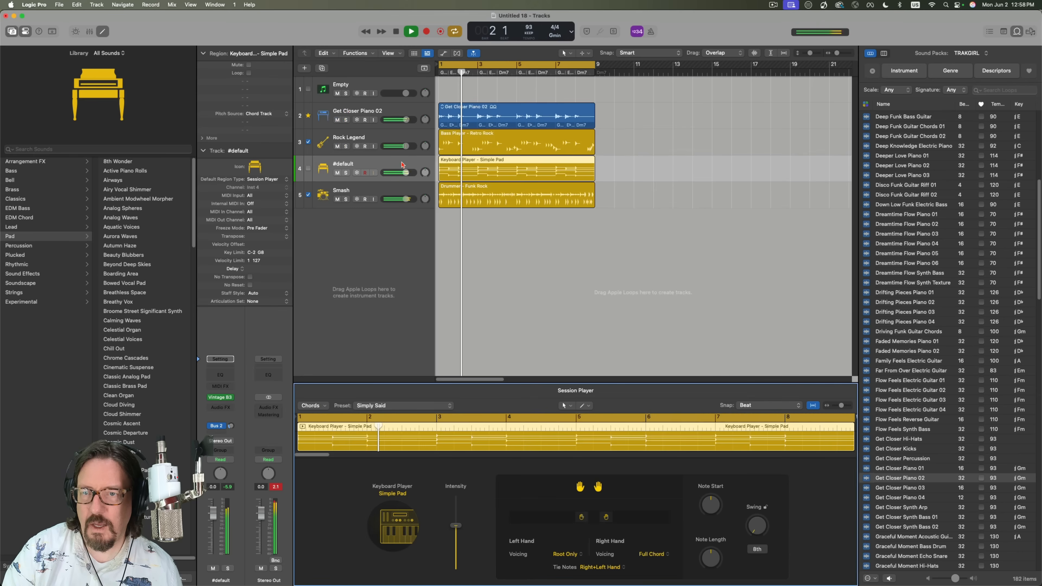
# Step: Lower the organ track's volume to -11.0 dB, make it follow the groove track and audition the mix
pyautogui.moveTo(406, 176); pyautogui.dragTo(374, 176)
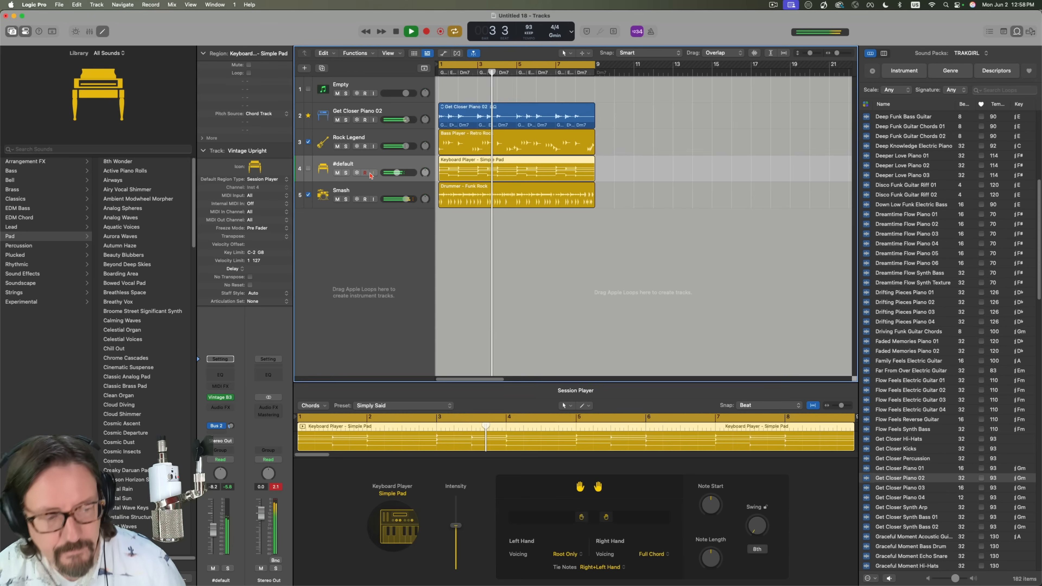
pyautogui.moveTo(383, 172); pyautogui.dragTo(393, 172)
pyautogui.press('space')
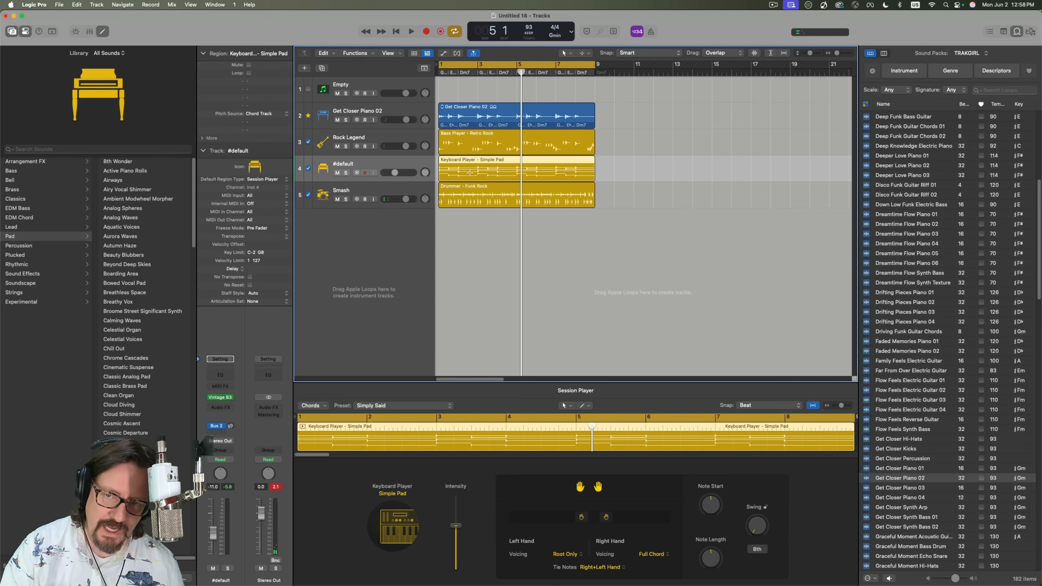
pyautogui.press('space')
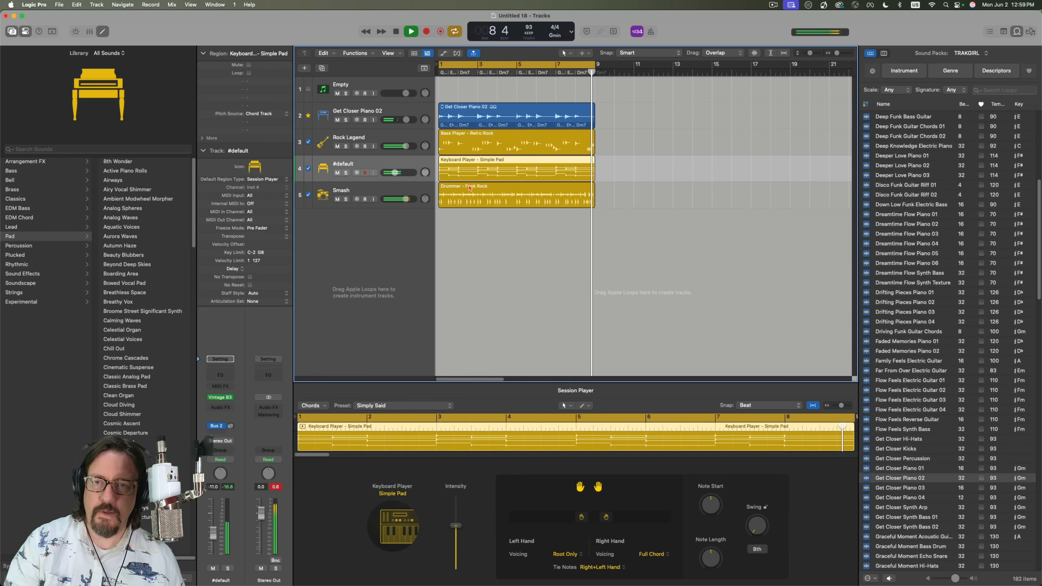
pyautogui.press('space')
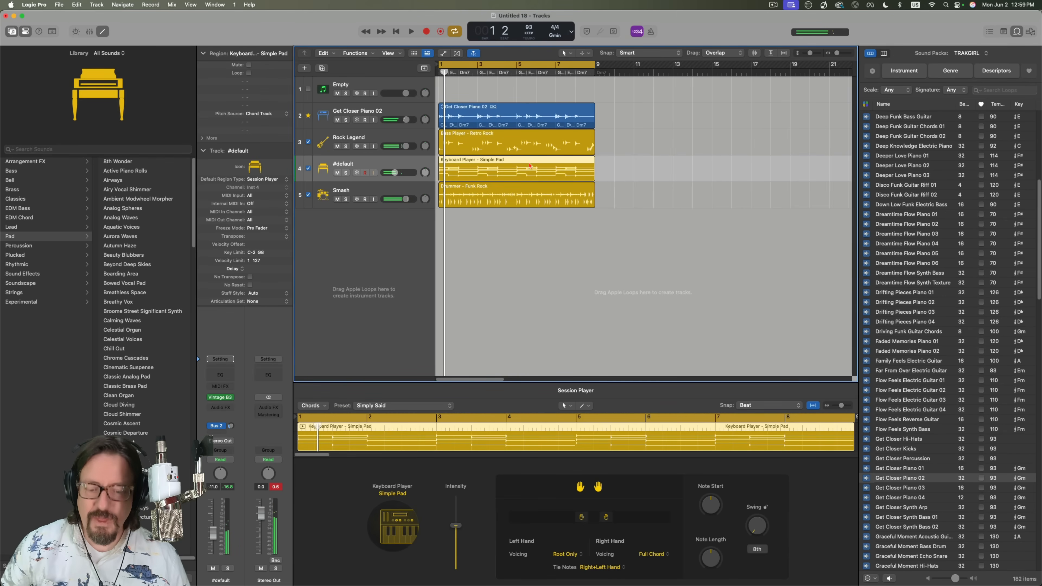
# Step: Enlarge the tracks to examine the chord progression and the regions' rhythms, then return the playhead to the beginning
pyautogui.press('super+Right')
pyautogui.press('super+Right')
pyautogui.press('super+Down')
pyautogui.press('super+Down')
pyautogui.press('super+Down')
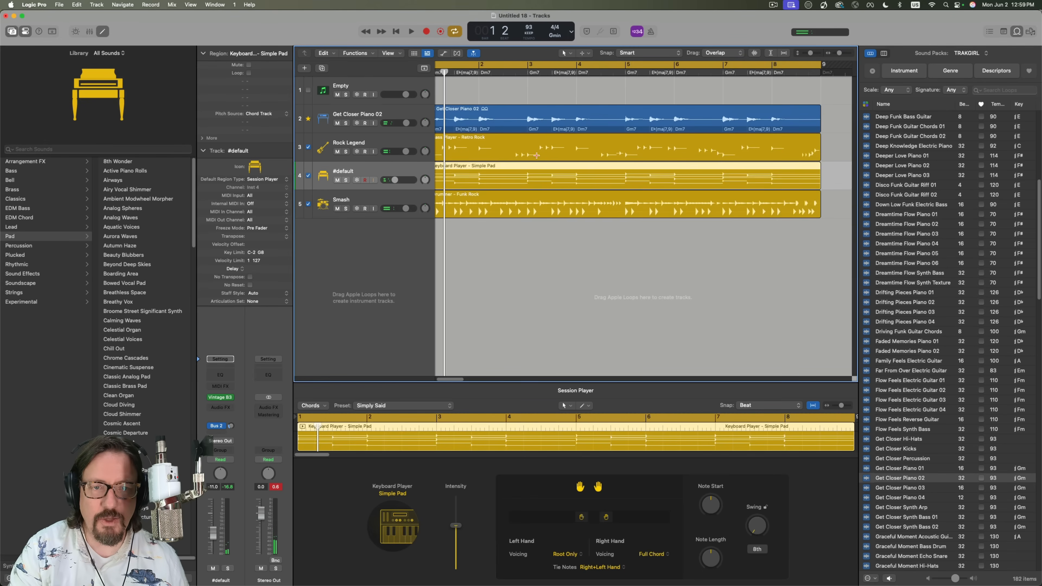
pyautogui.press('super+Down')
pyautogui.press('super+Down')
pyautogui.press('super+Down')
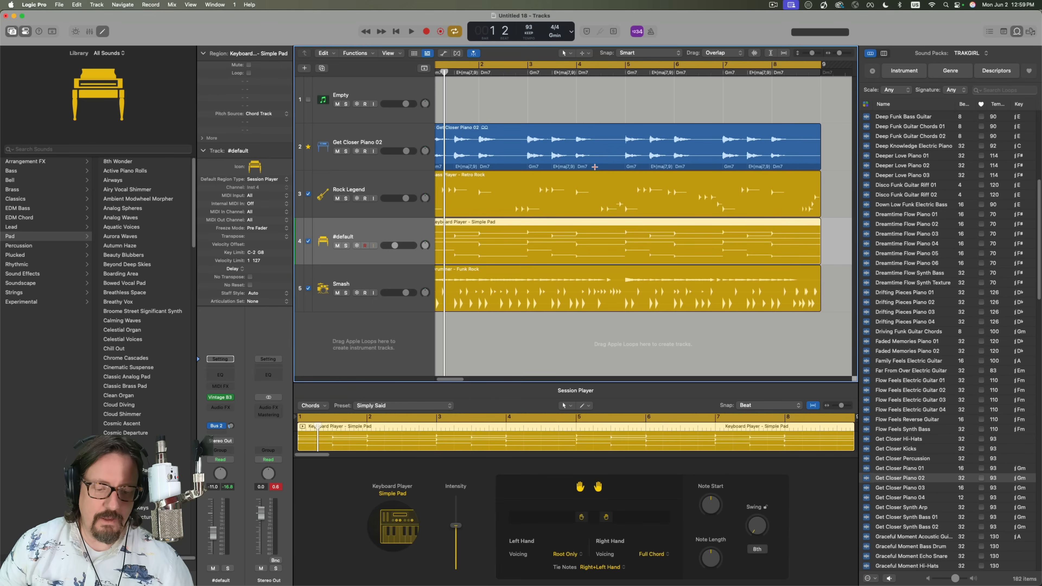
pyautogui.press('Return')
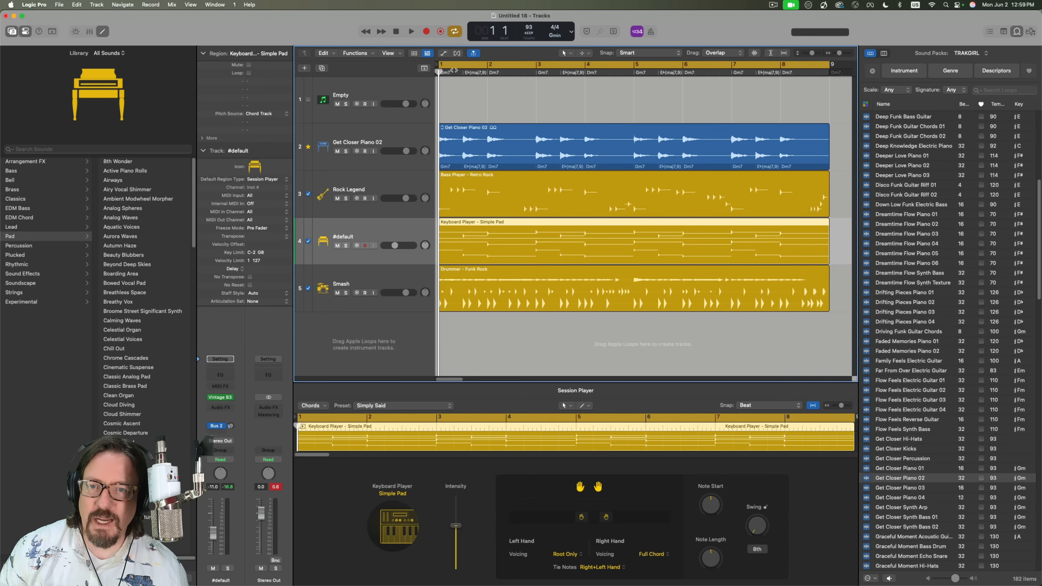
pyautogui.moveTo(455, 71); pyautogui.dragTo(615, 87)
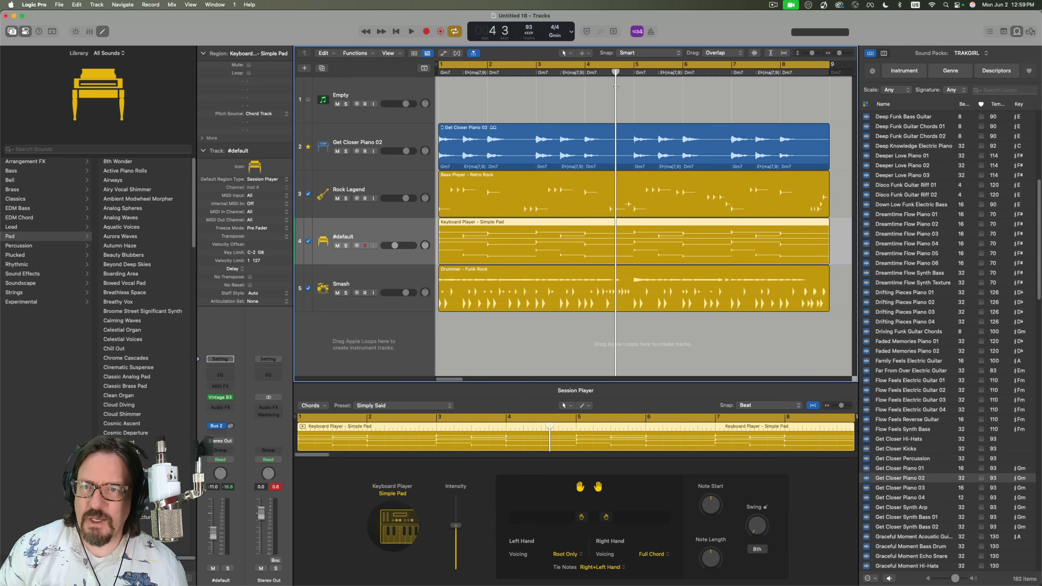
pyautogui.press('Return')
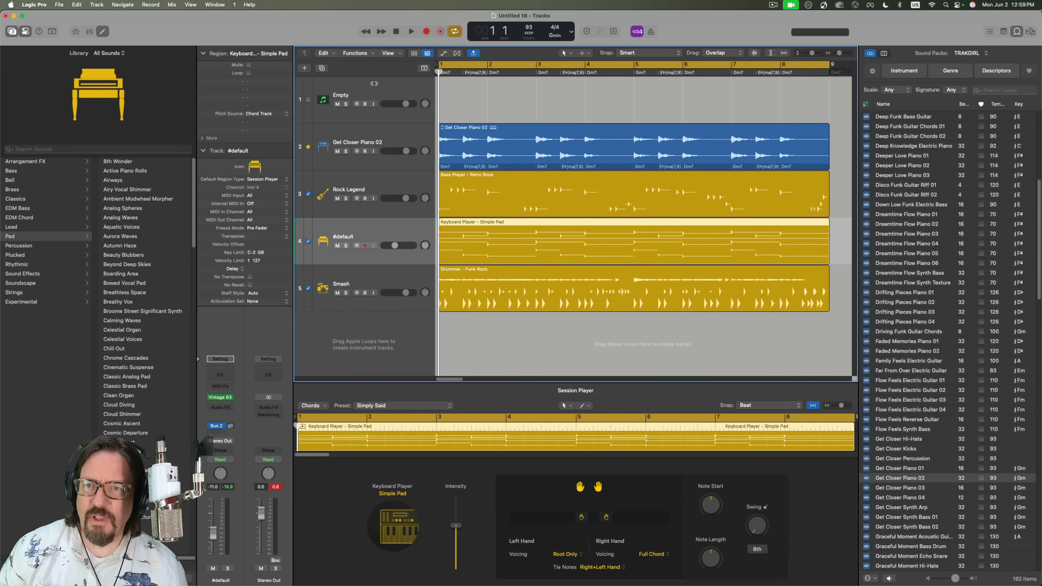
pyautogui.moveTo(438, 73); pyautogui.dragTo(486, 79)
pyautogui.press('Return')
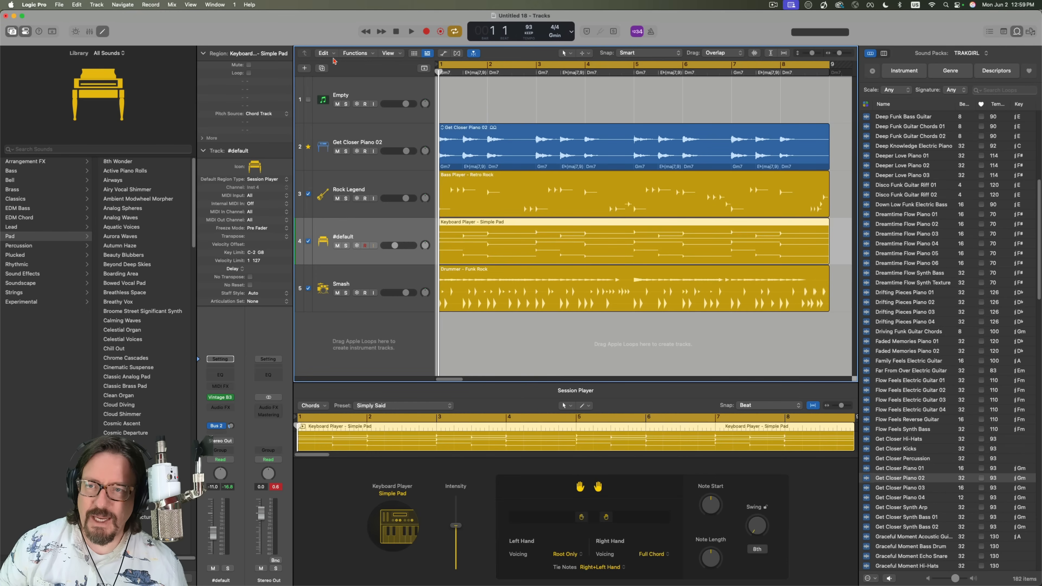
# Step: Load a stereo Vintage Electric Piano on the Empty track and raise the instrument's volume
pyautogui.click(374, 92)
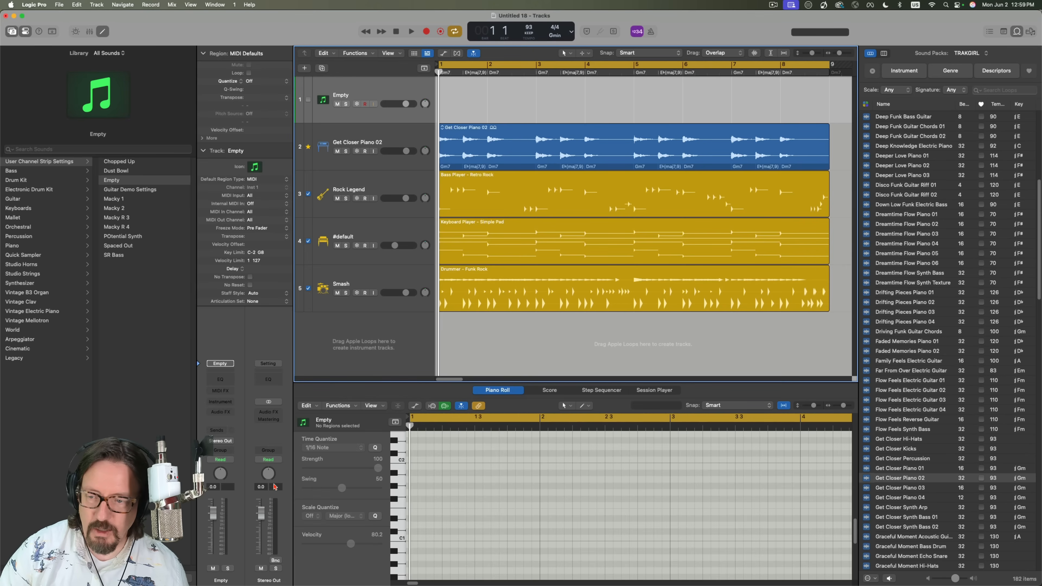
pyautogui.click(221, 401)
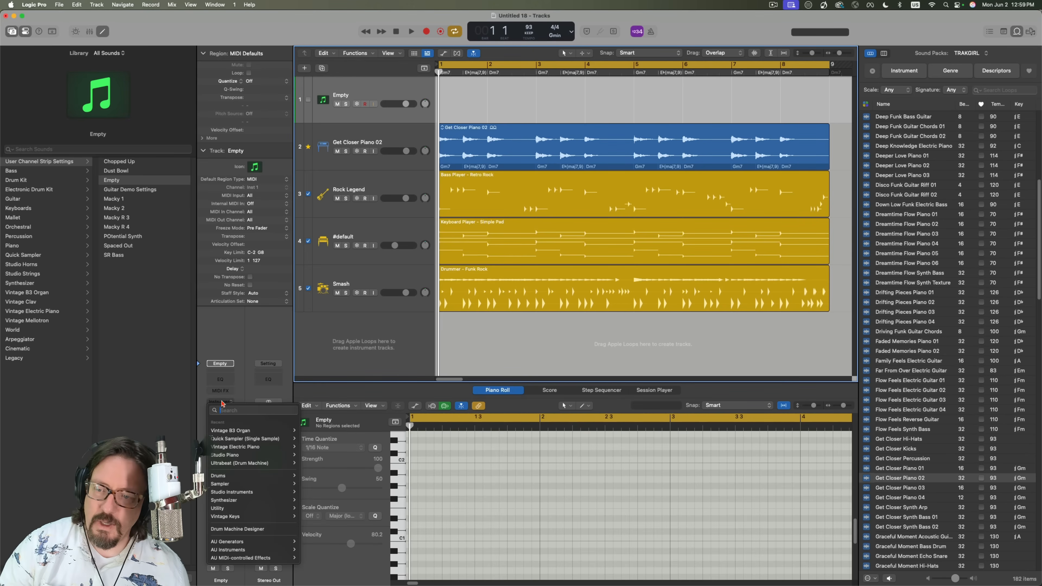
pyautogui.moveTo(248, 448)
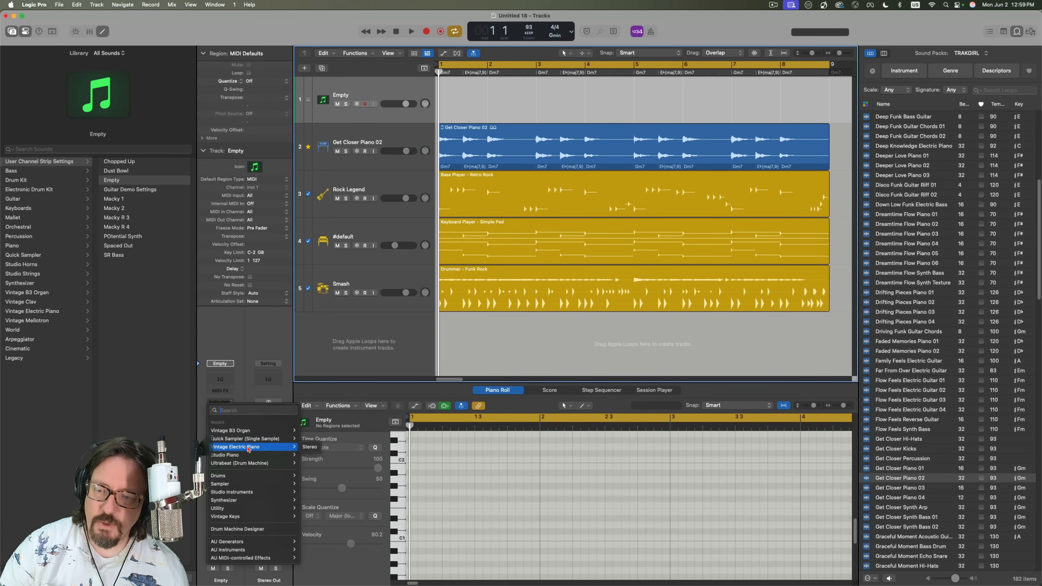
pyautogui.click(309, 449)
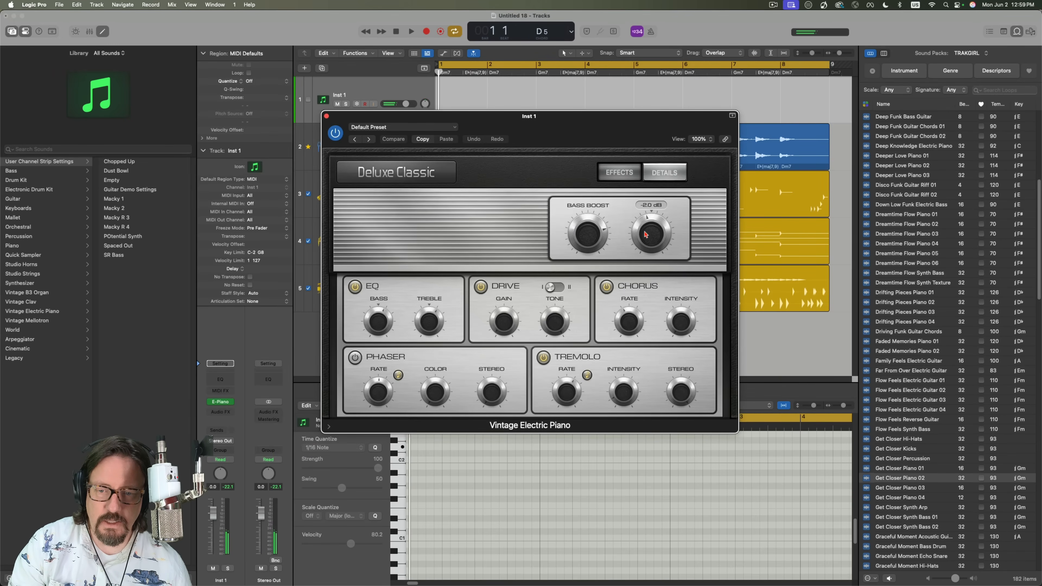
pyautogui.moveTo(646, 234); pyautogui.dragTo(648, 220)
pyautogui.click(599, 223)
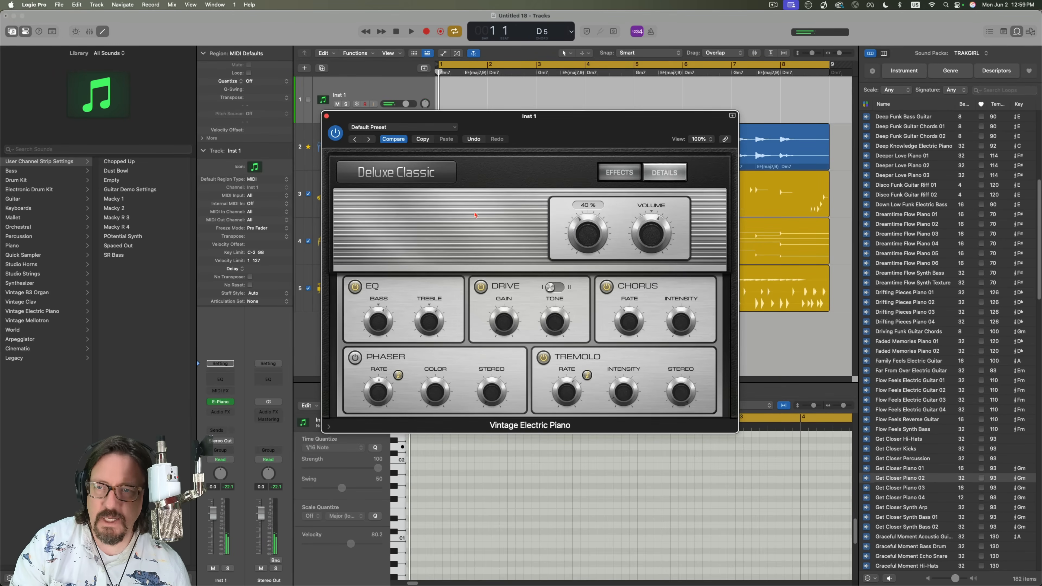
pyautogui.click(326, 118)
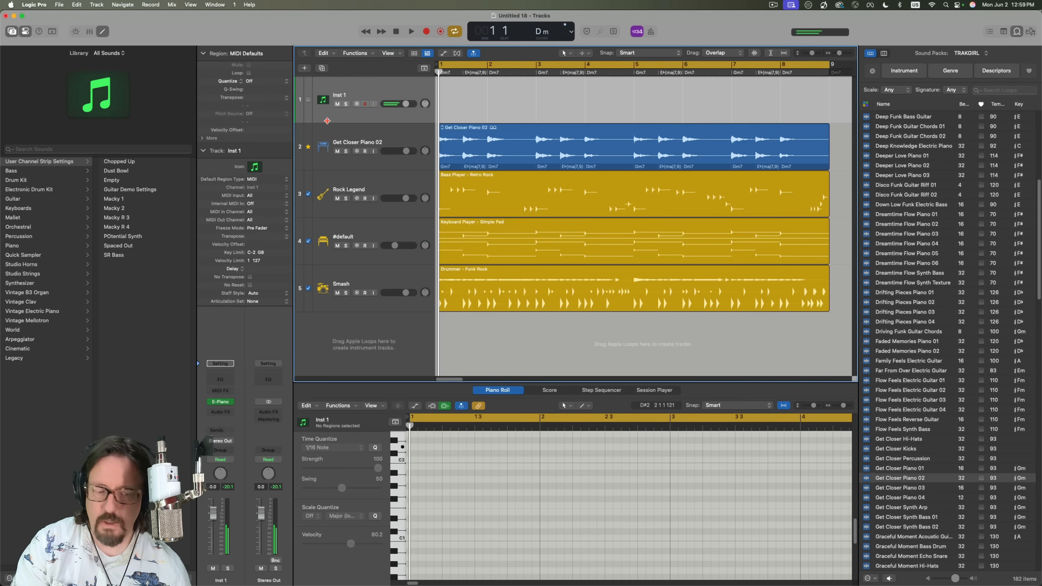
# Step: Play the looped groove to rehearse an electric piano part on the Inst 1 track, then stop playback
pyautogui.press('space')
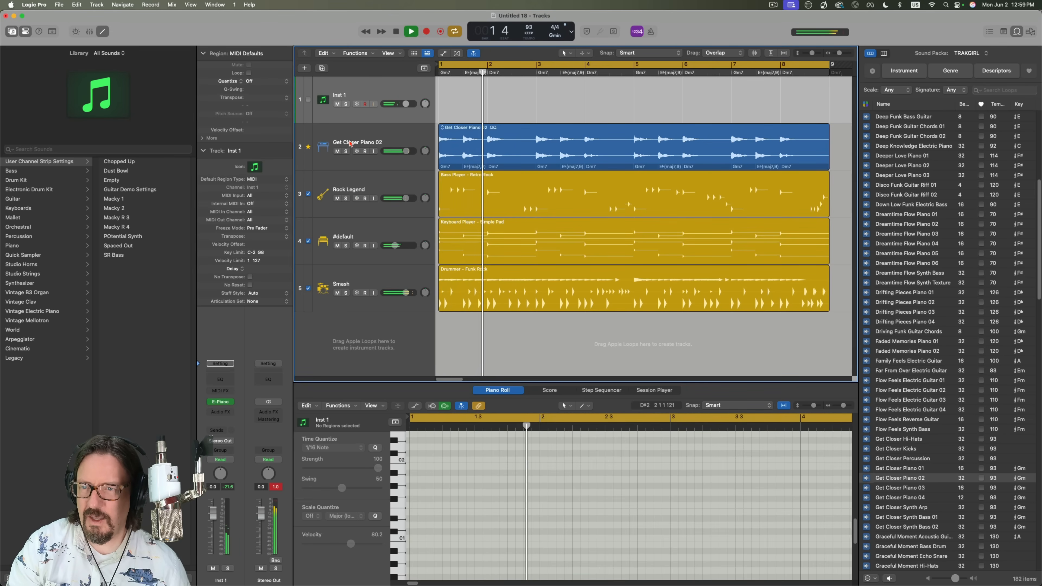
pyautogui.click(374, 104)
pyautogui.click(374, 105)
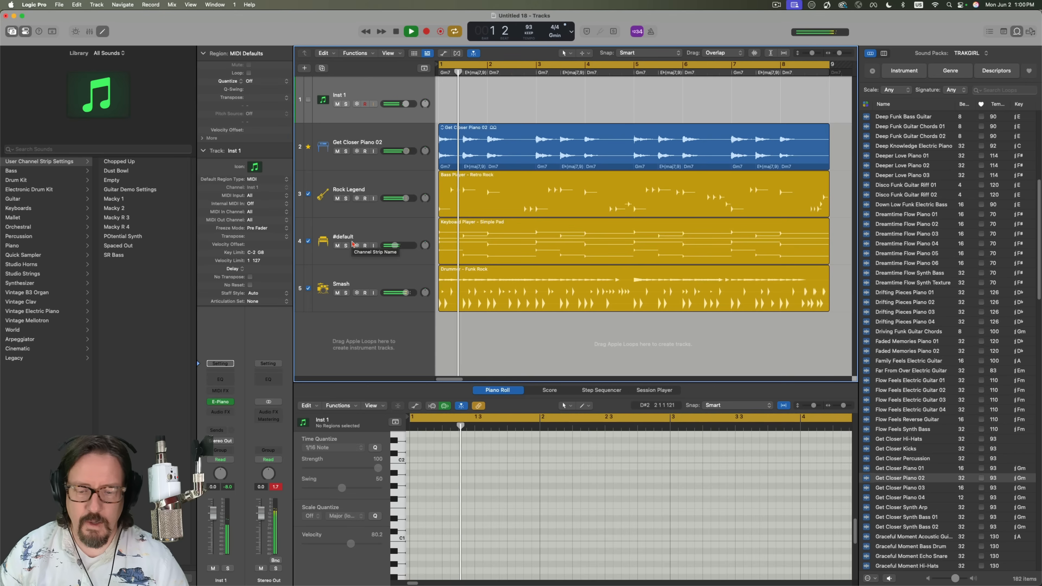
pyautogui.press('space')
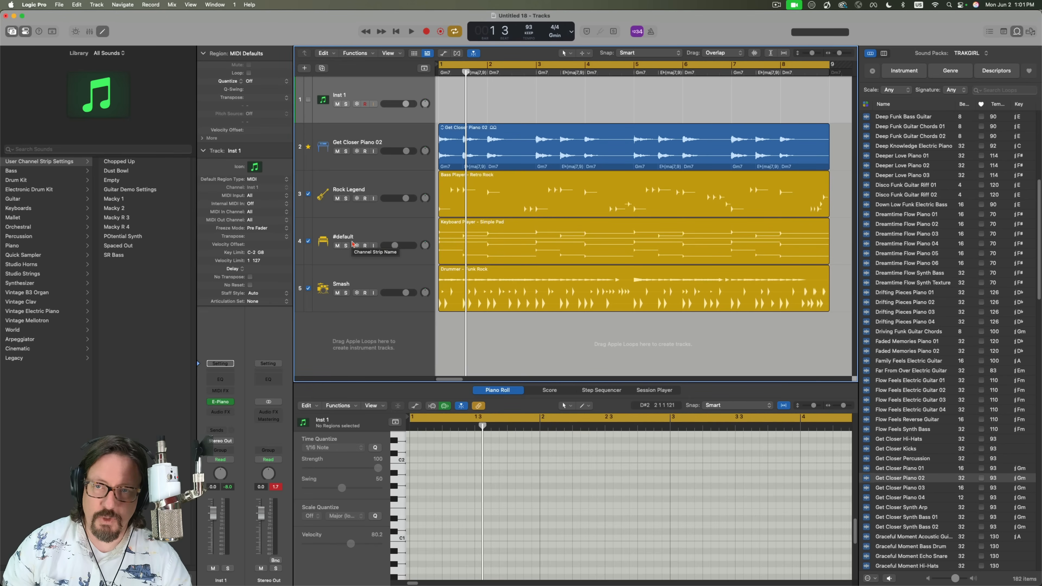
# Step: Record an eight-bar electric piano part on the Inst 1 track and make that track follow the groove track
pyautogui.press('r')
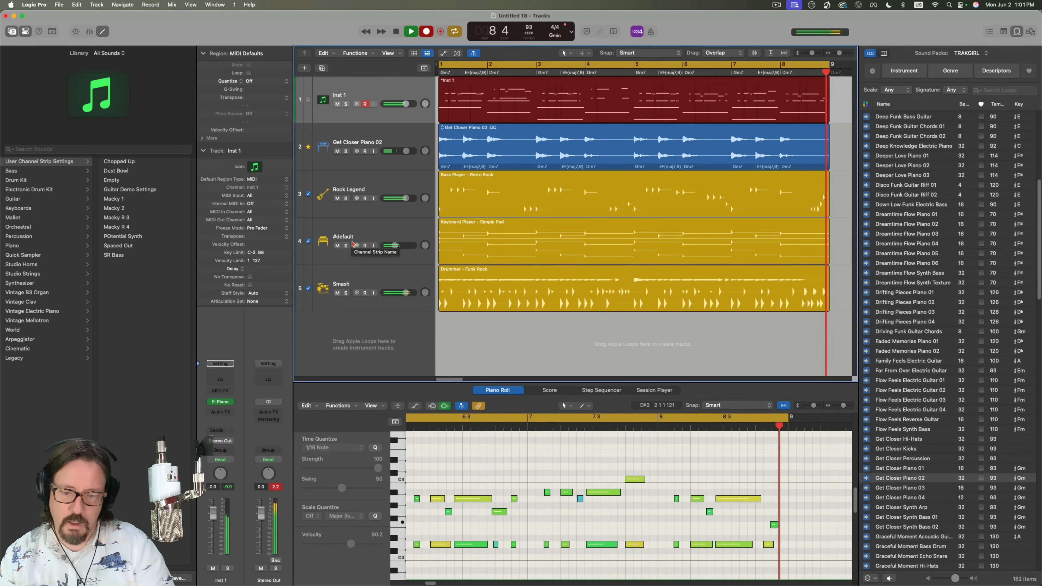
pyautogui.press('space')
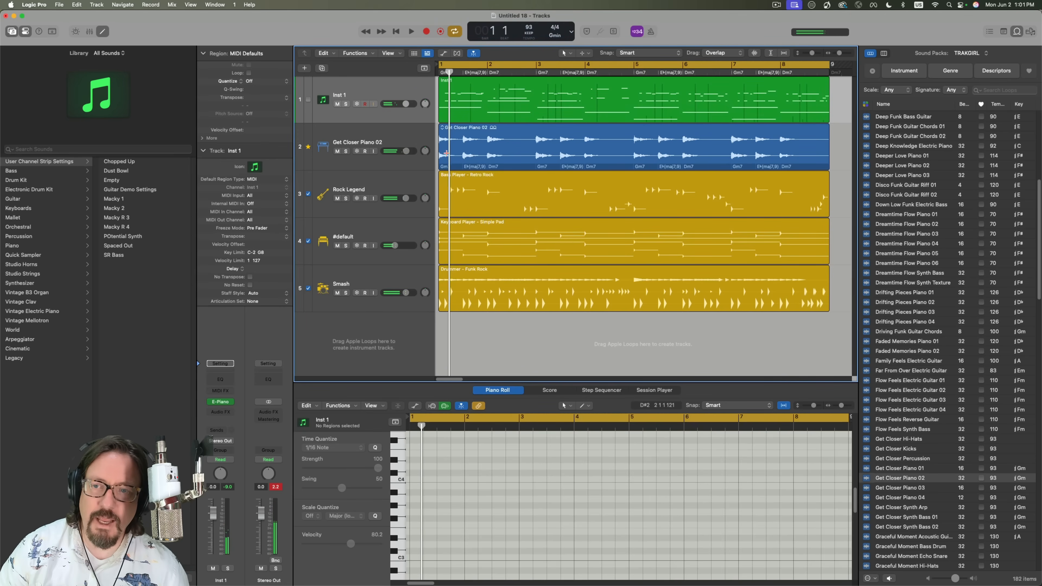
pyautogui.click(308, 101)
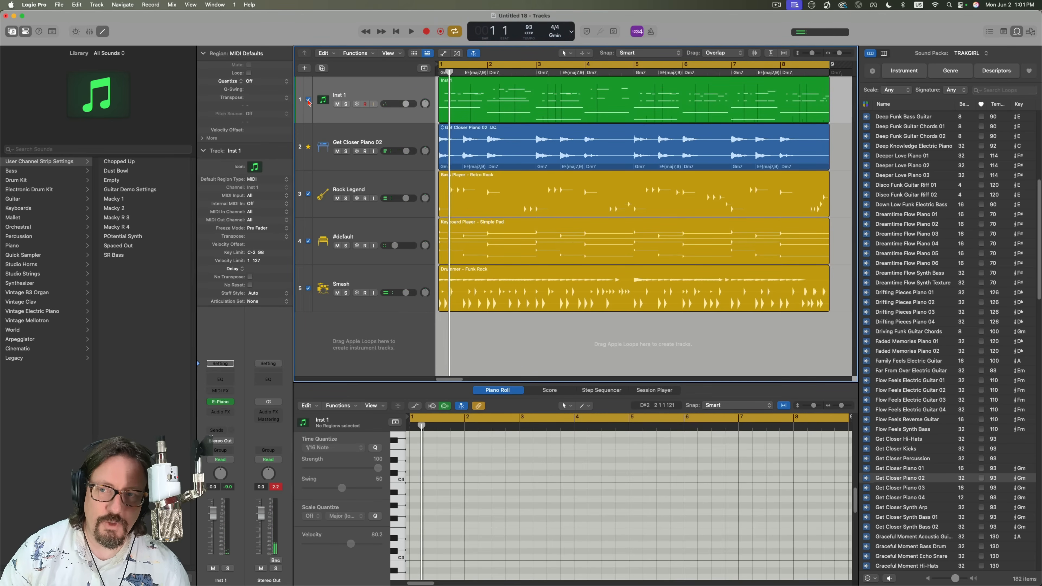
# Step: Play the looped groove, lower the Inst 1 track's volume to -7.6 dB, and stop playback
pyautogui.press('space')
pyautogui.press('space')
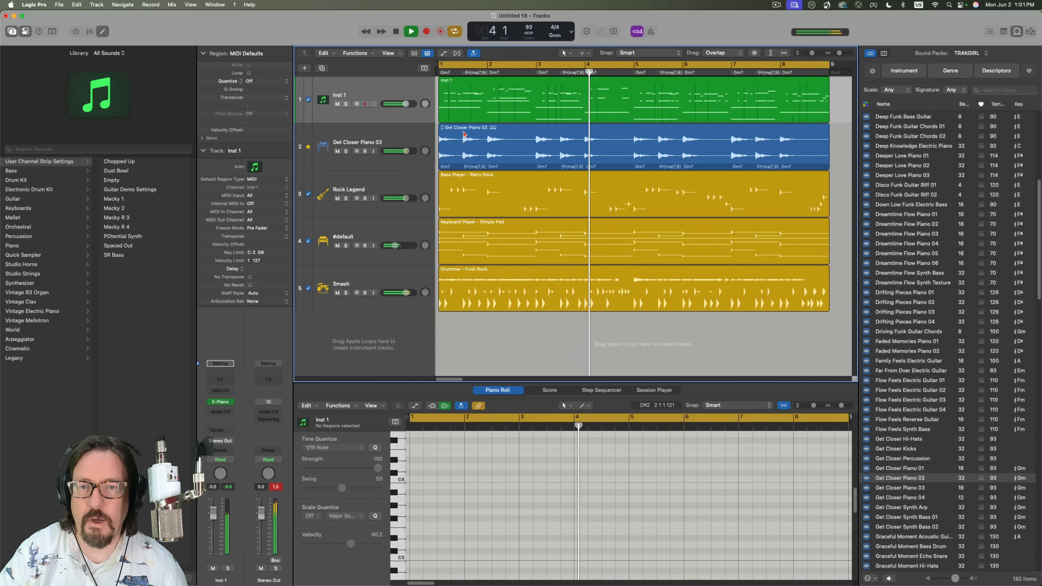
pyautogui.moveTo(405, 104); pyautogui.dragTo(397, 104)
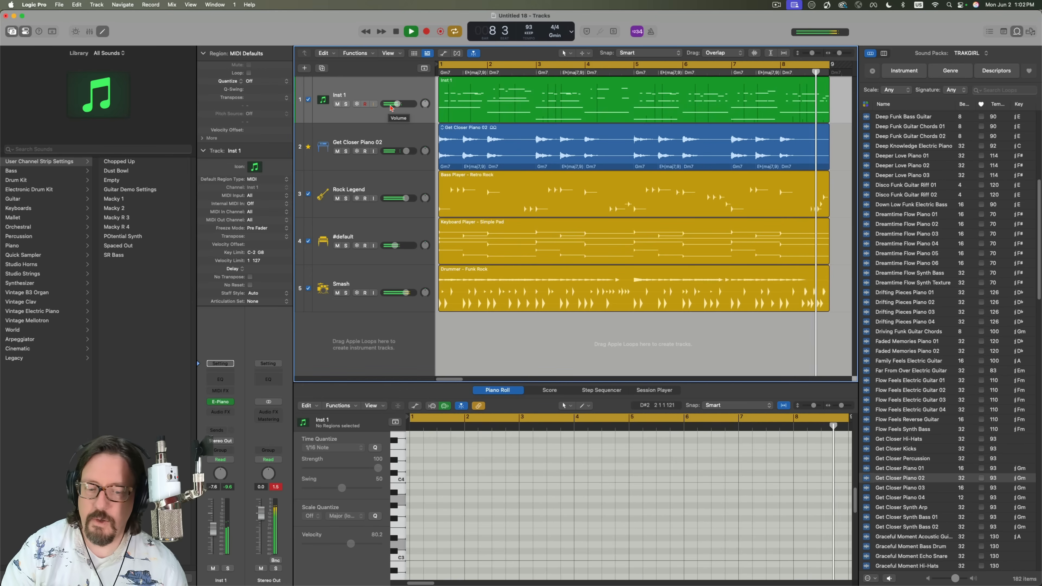
pyautogui.press('space')
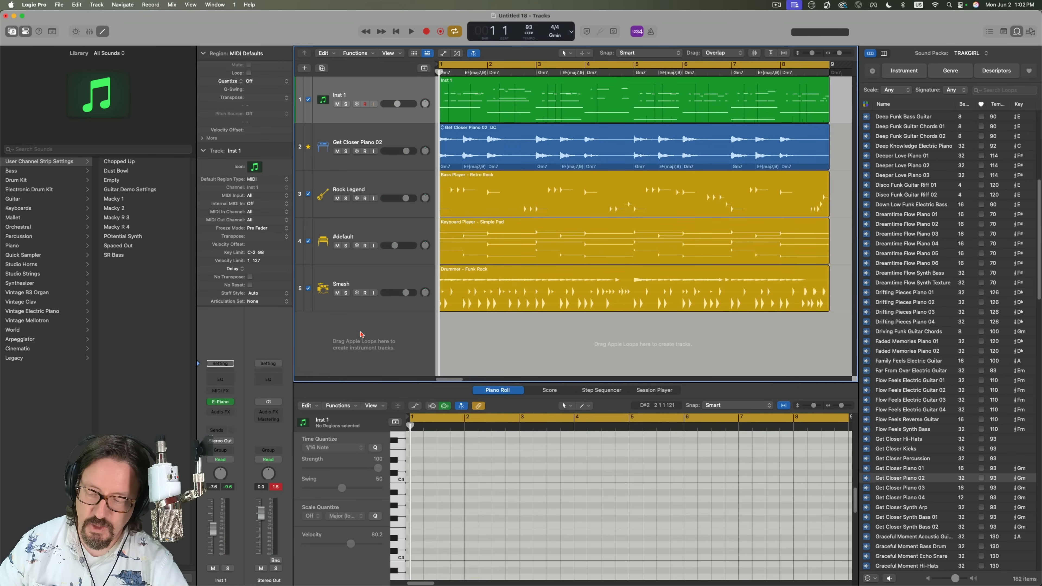
# Step: Copy the Get Closer Piano 02 region to bar 9 and switch the copy to the Get Closer Piano 03 loop
pyautogui.press('super+Left')
pyautogui.press('super+Left')
pyautogui.press('super+Left')
pyautogui.press('super+Left')
pyautogui.press('super+Left')
pyautogui.press('super+Left')
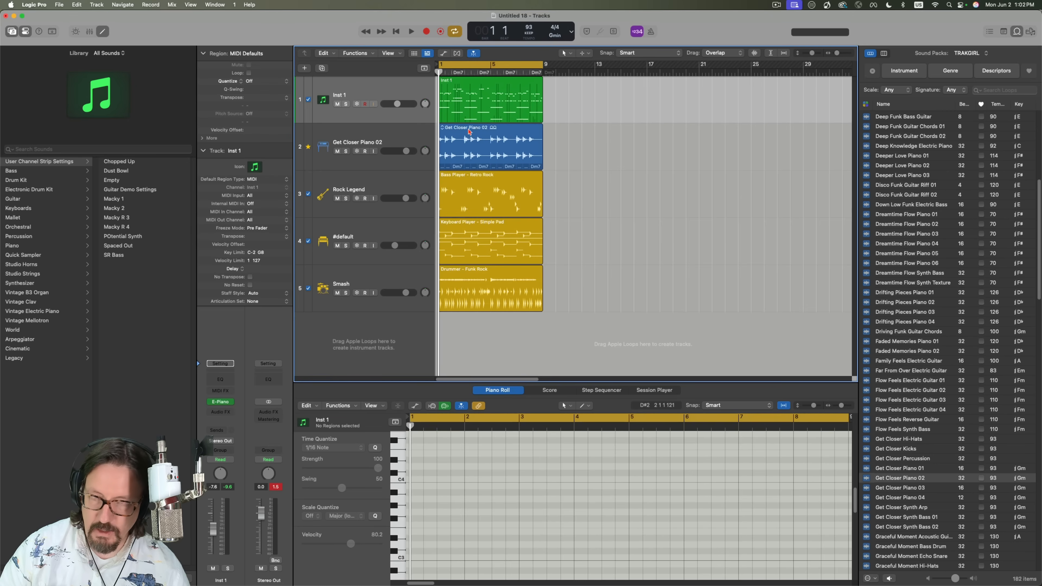
pyautogui.moveTo(470, 131); pyautogui.dragTo(560, 133)
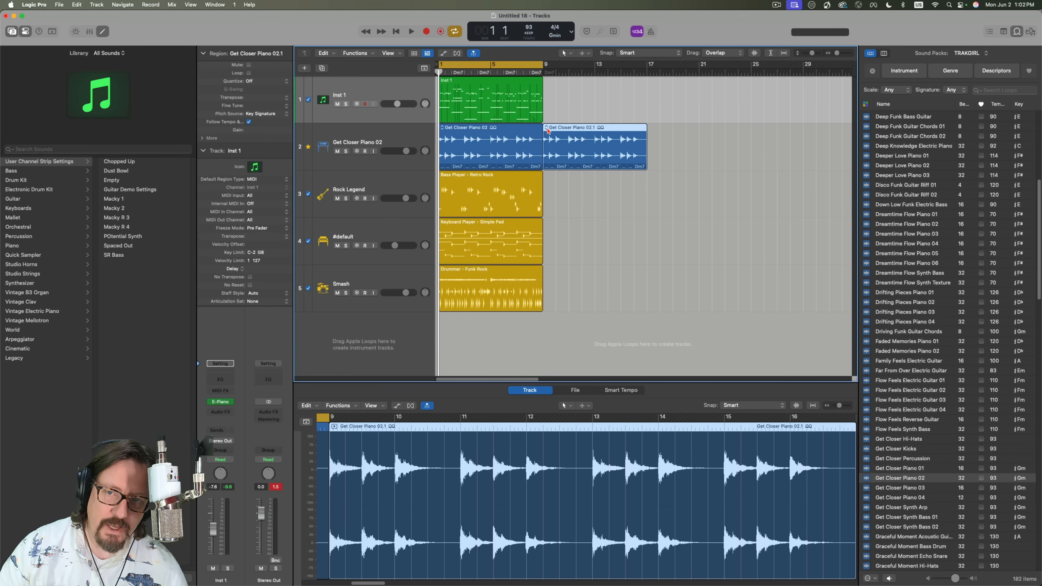
pyautogui.click(548, 128)
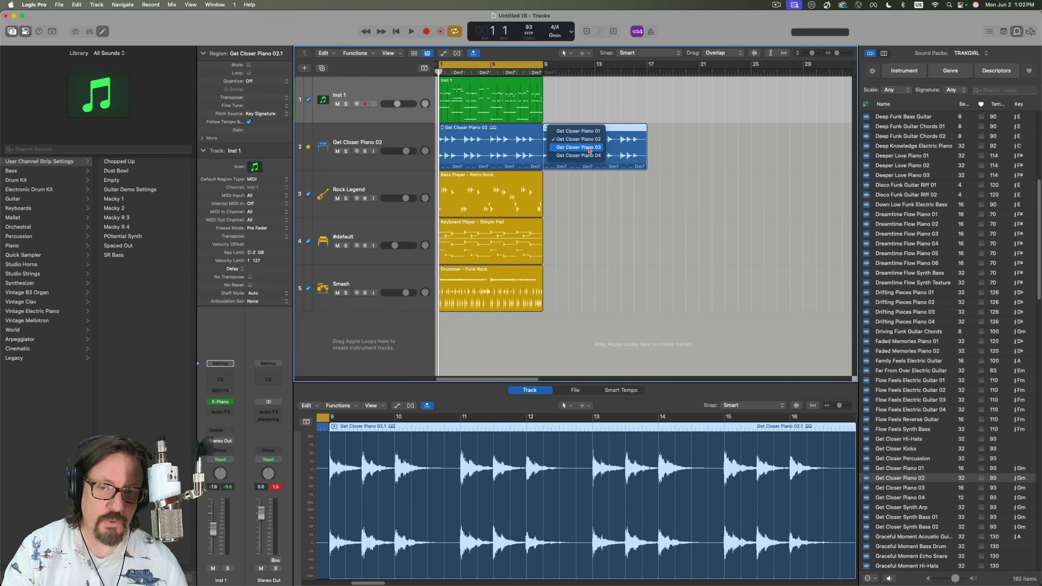
pyautogui.click(580, 148)
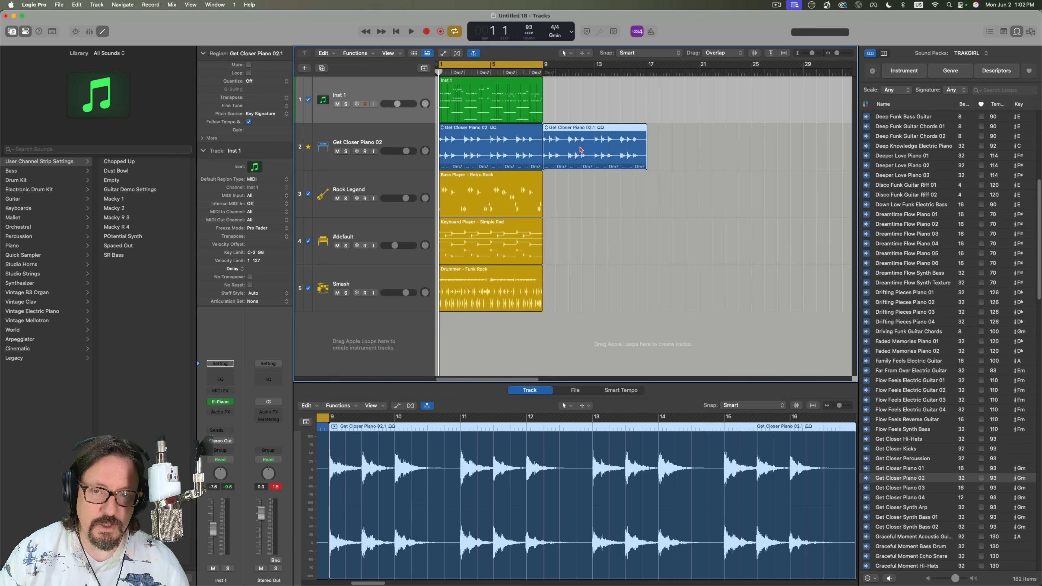
# Step: Move the cycle range to bars 9 to 17 and audition the Get Closer Piano 03 region
pyautogui.moveTo(493, 65); pyautogui.dragTo(595, 64)
pyautogui.press('space')
pyautogui.press('space')
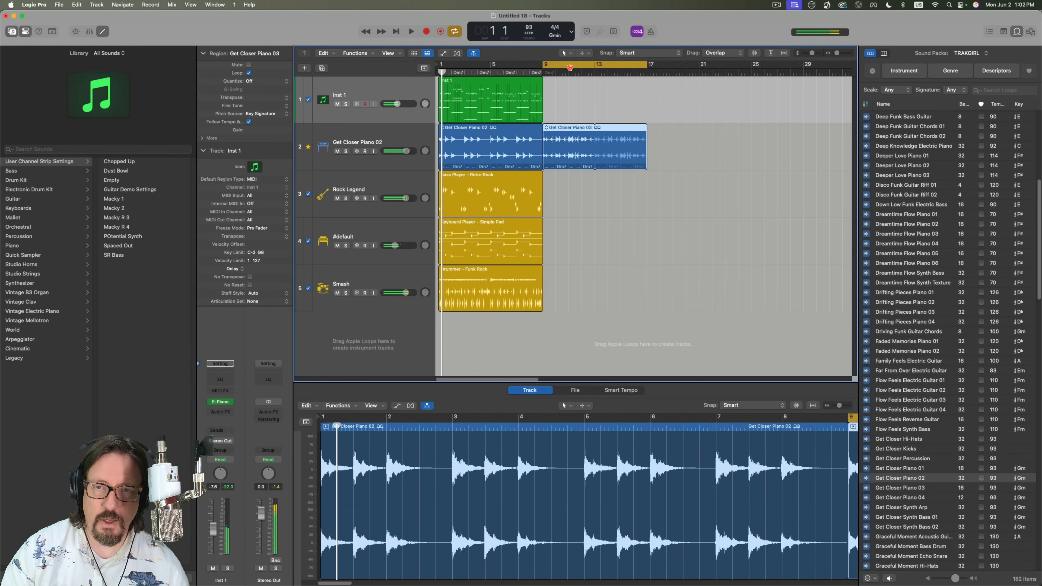
pyautogui.press('space')
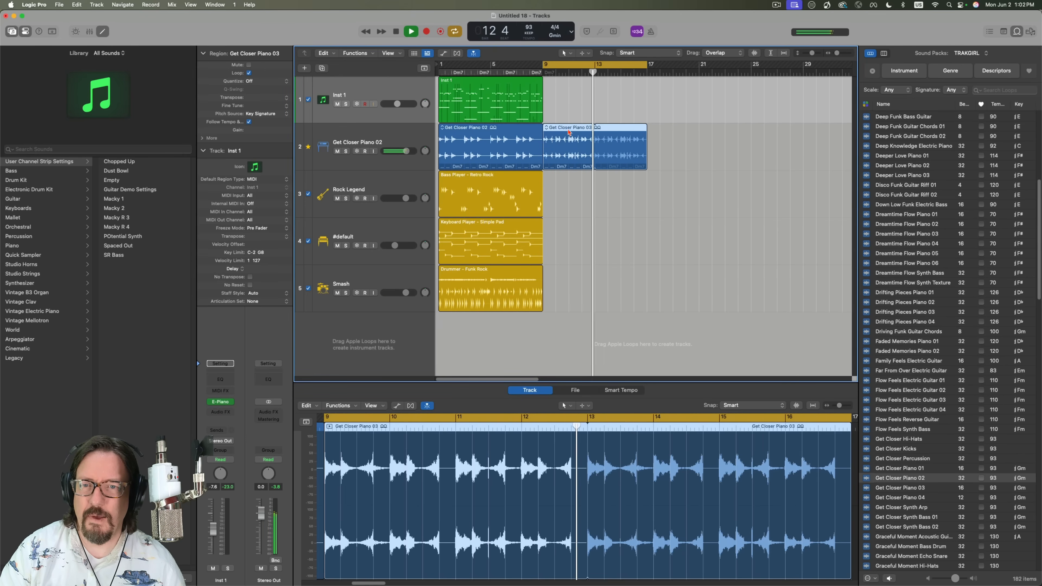
pyautogui.press('space')
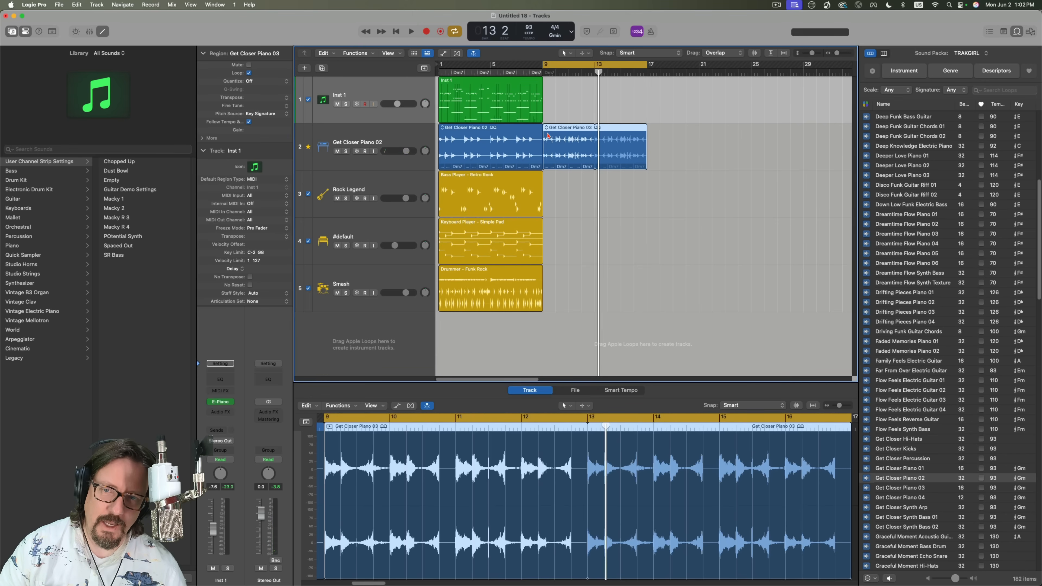
# Step: Paste the Get Closer Piano 03 region's chords to the global track, and duplicate the region with its chords across bars 13 to 17
pyautogui.rightClick(563, 141)
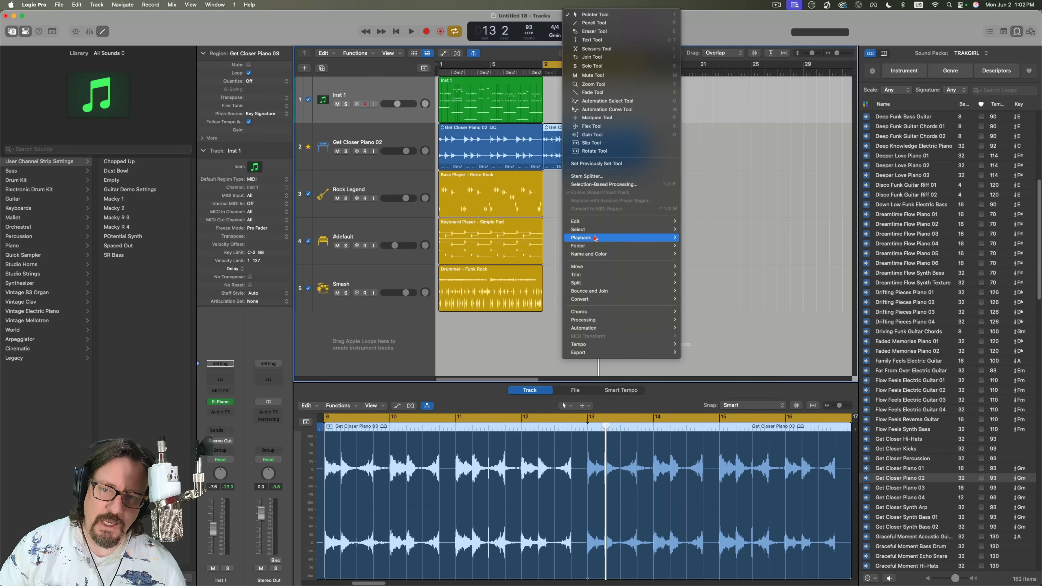
pyautogui.moveTo(614, 313)
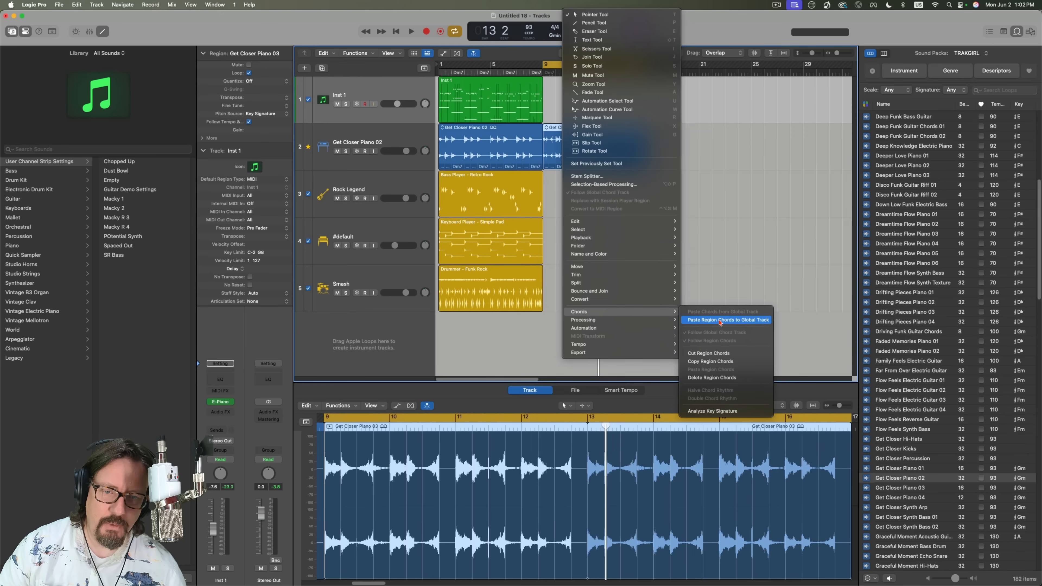
pyautogui.click(735, 322)
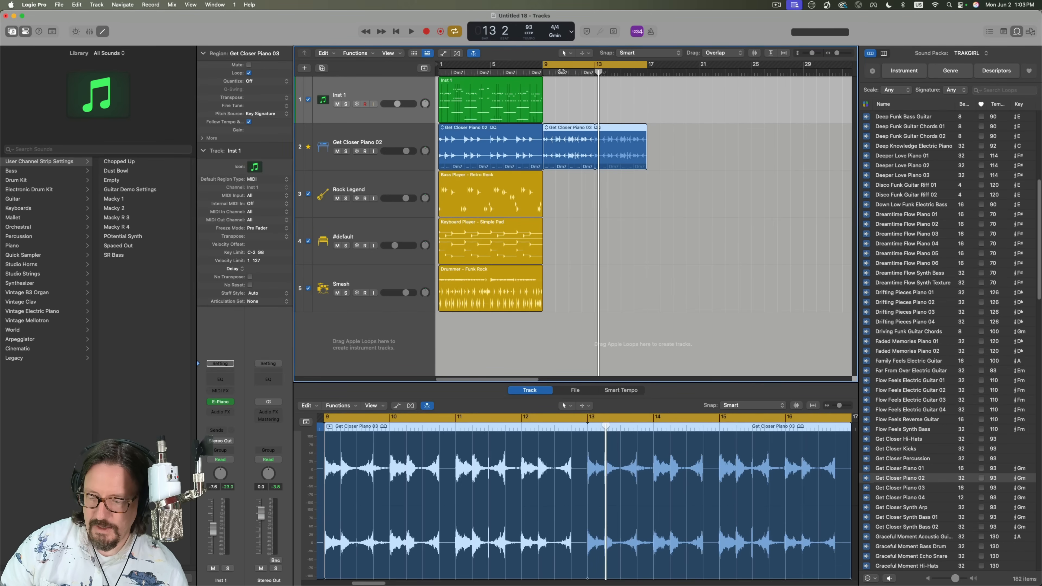
pyautogui.moveTo(562, 72)
pyautogui.mouseDown()
pyautogui.moveTo(626, 74)
pyautogui.moveTo(559, 73)
pyautogui.mouseUp()
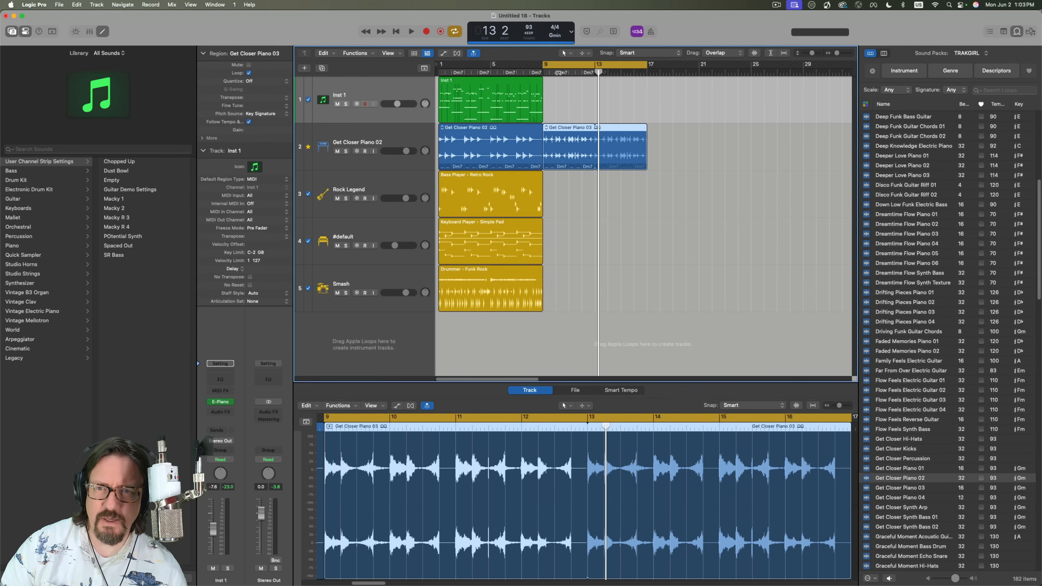
pyautogui.click(425, 69)
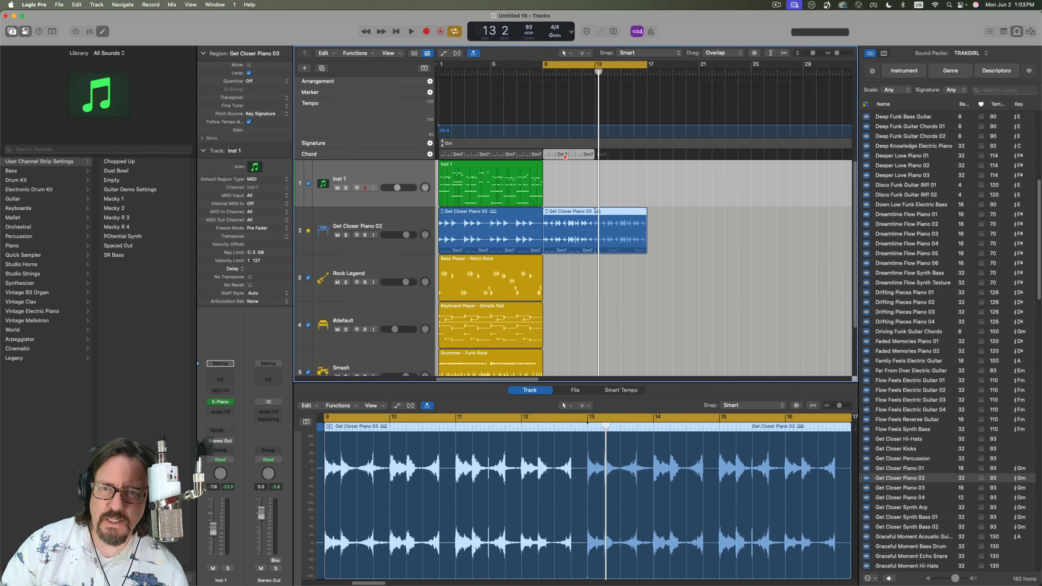
pyautogui.moveTo(565, 157); pyautogui.dragTo(616, 157)
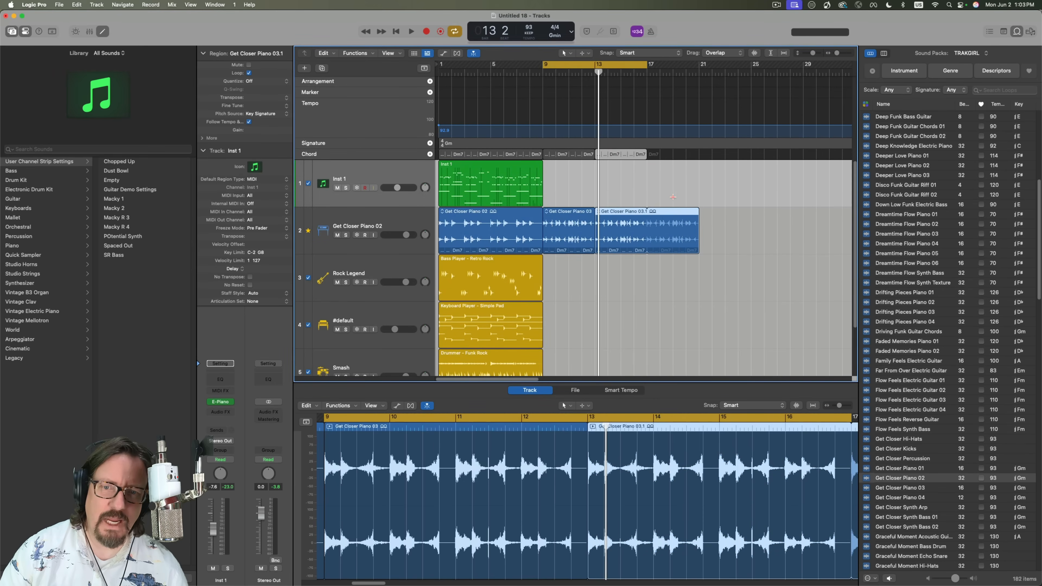
pyautogui.moveTo(693, 214); pyautogui.dragTo(647, 215)
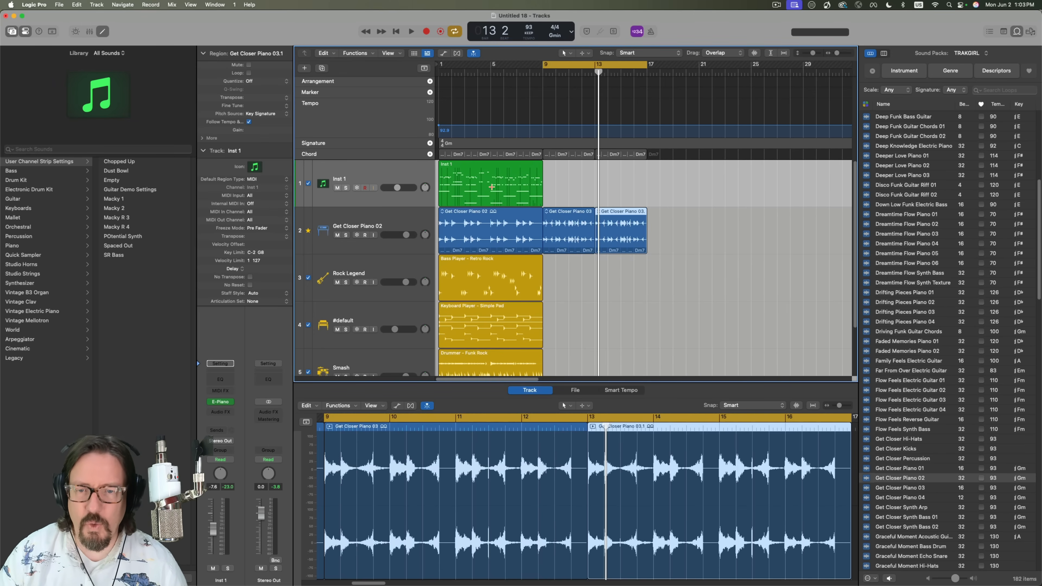
# Step: Copy the bass, keyboard and drummer regions to bars 9 to 17, and play the new section
pyautogui.press('space')
pyautogui.press('space')
pyautogui.press('Return')
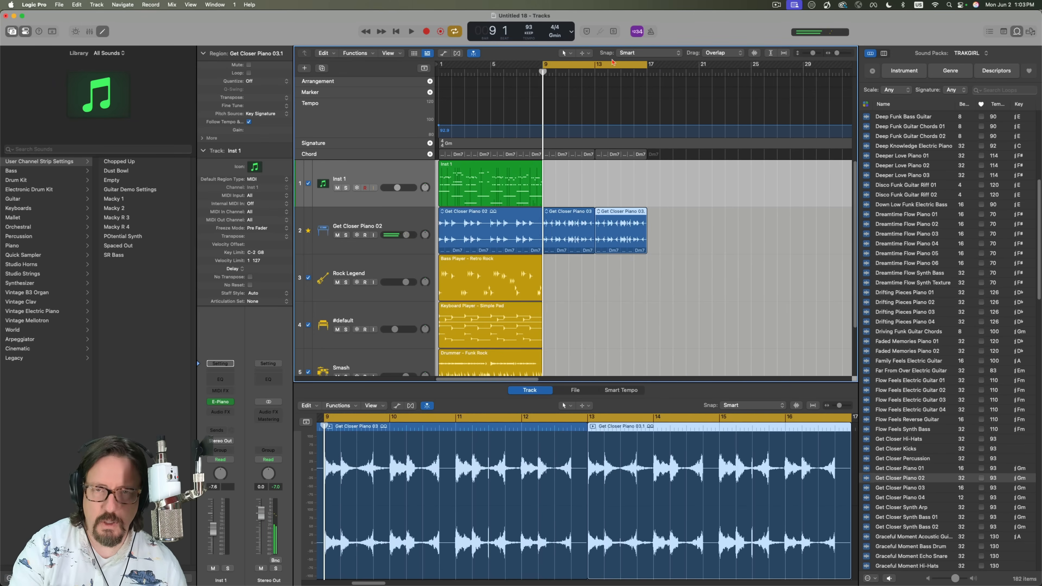
pyautogui.press('space')
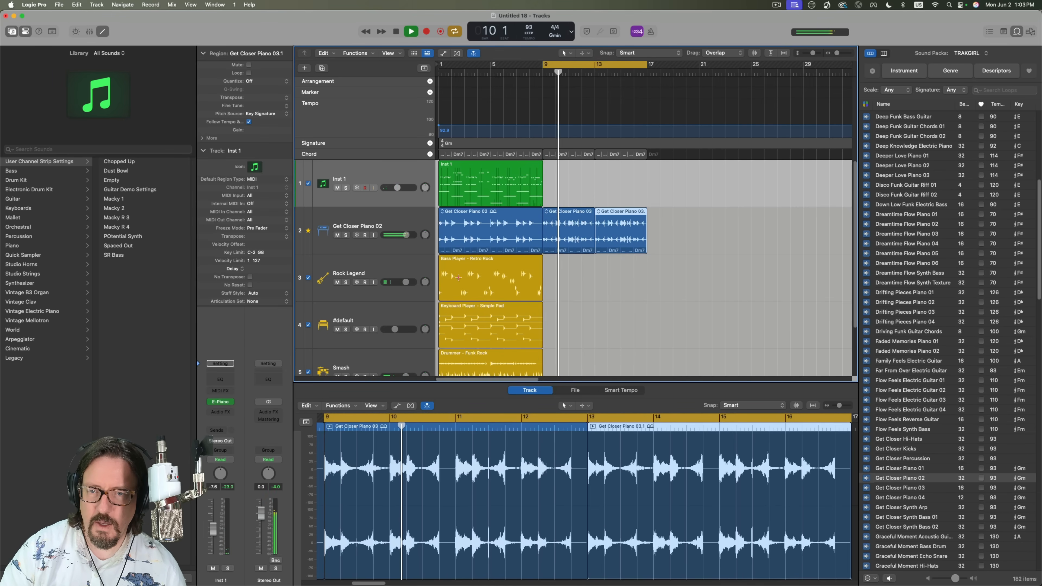
pyautogui.press('space')
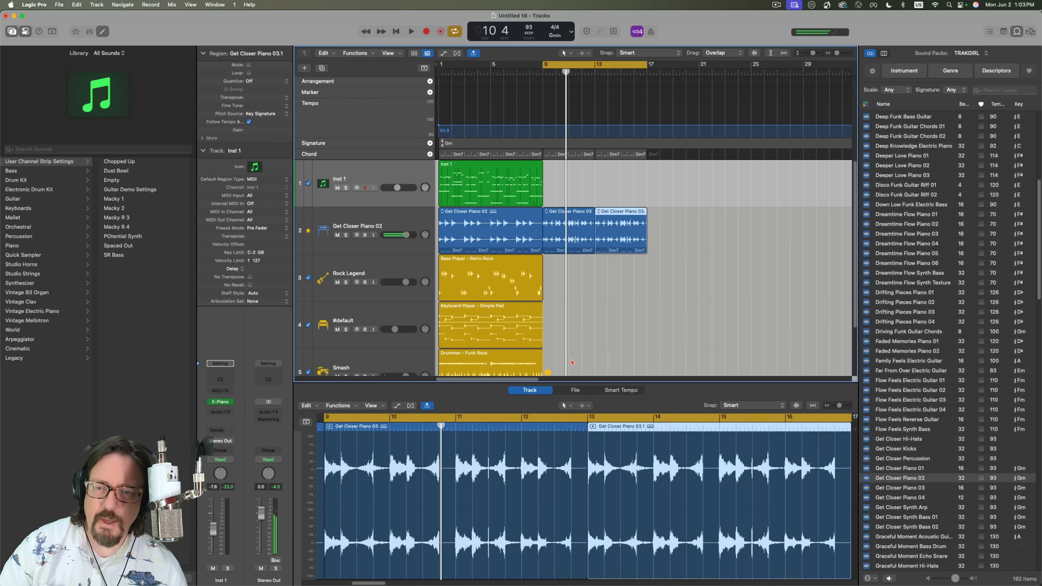
pyautogui.moveTo(572, 360); pyautogui.dragTo(550, 281)
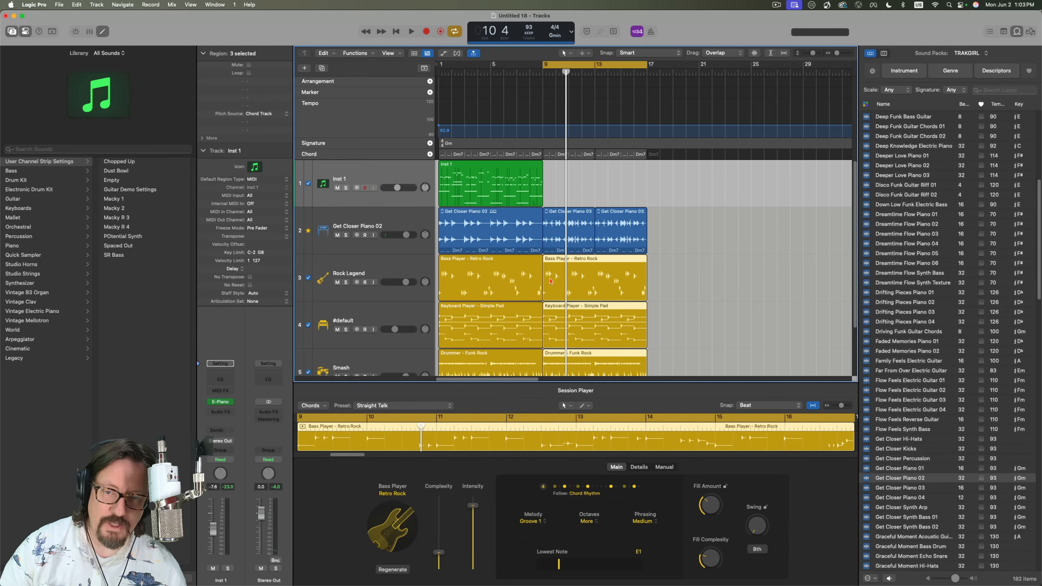
pyautogui.press('space')
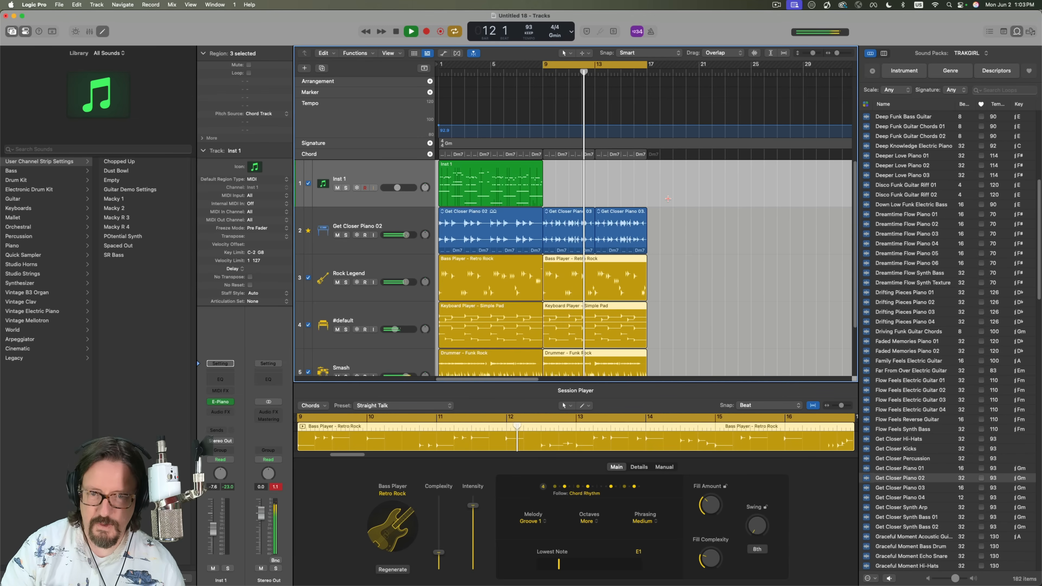
pyautogui.press('e')
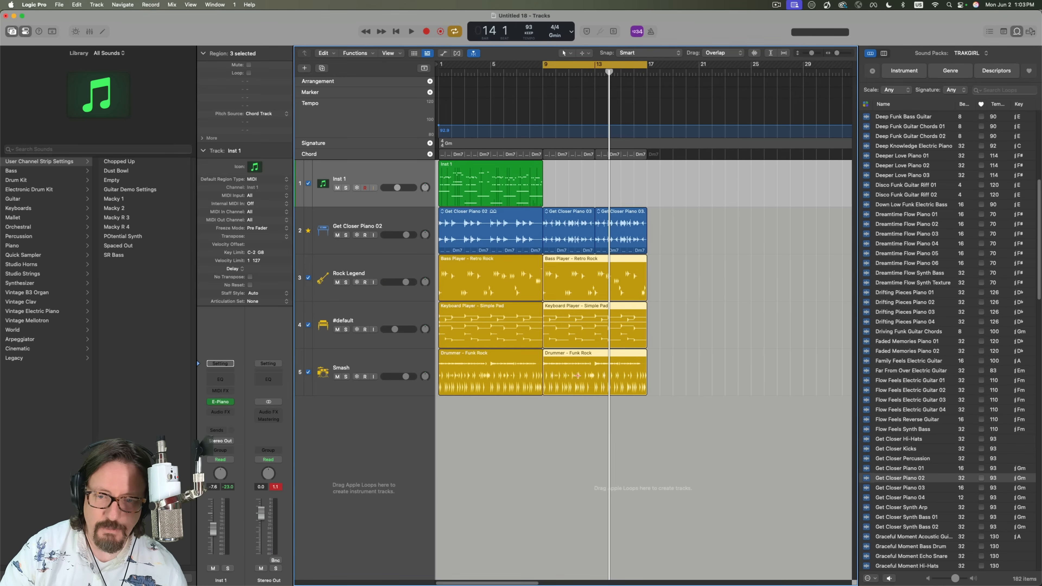
# Step: Make the Smash drummer track the groove track instead of Get Closer Piano 02, and play the section from bar 9
pyautogui.click(309, 233)
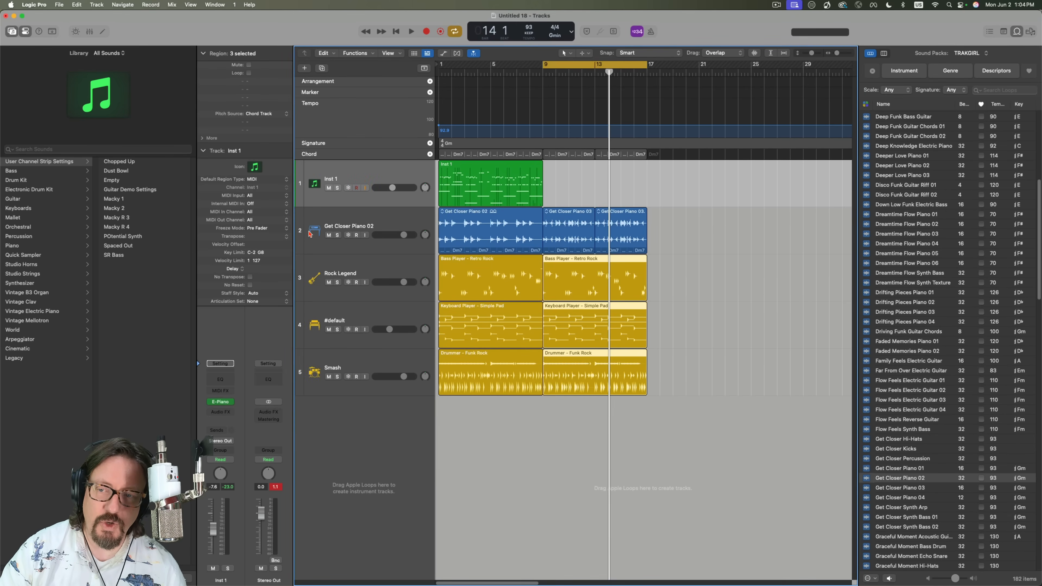
pyautogui.click(300, 374)
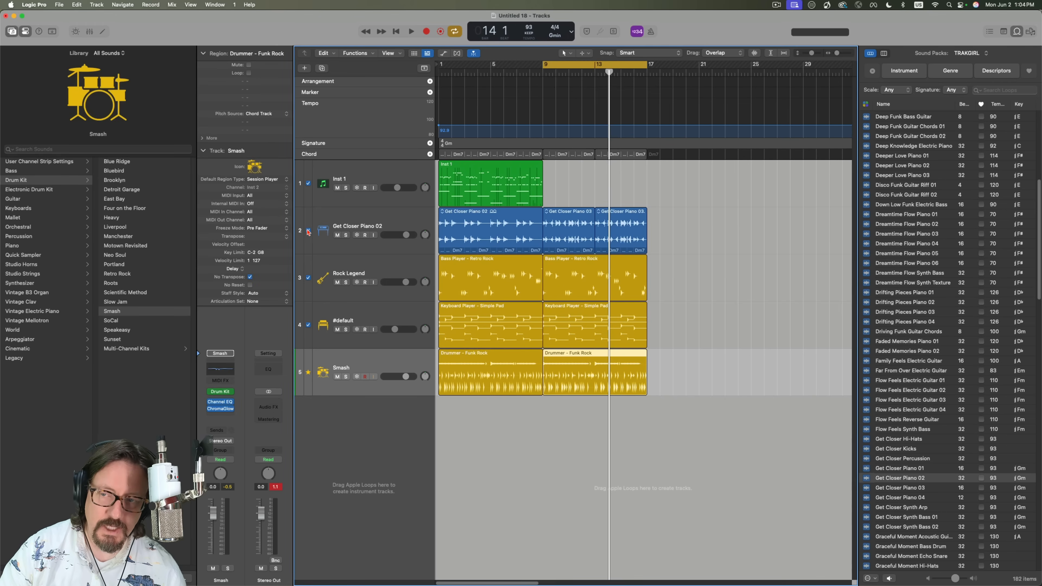
pyautogui.press('Return')
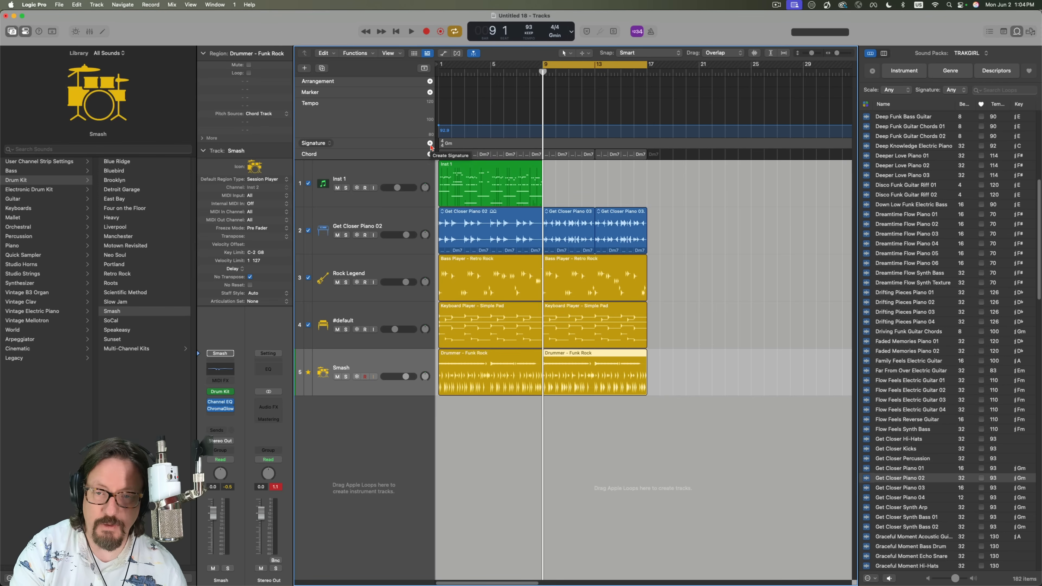
pyautogui.press('space')
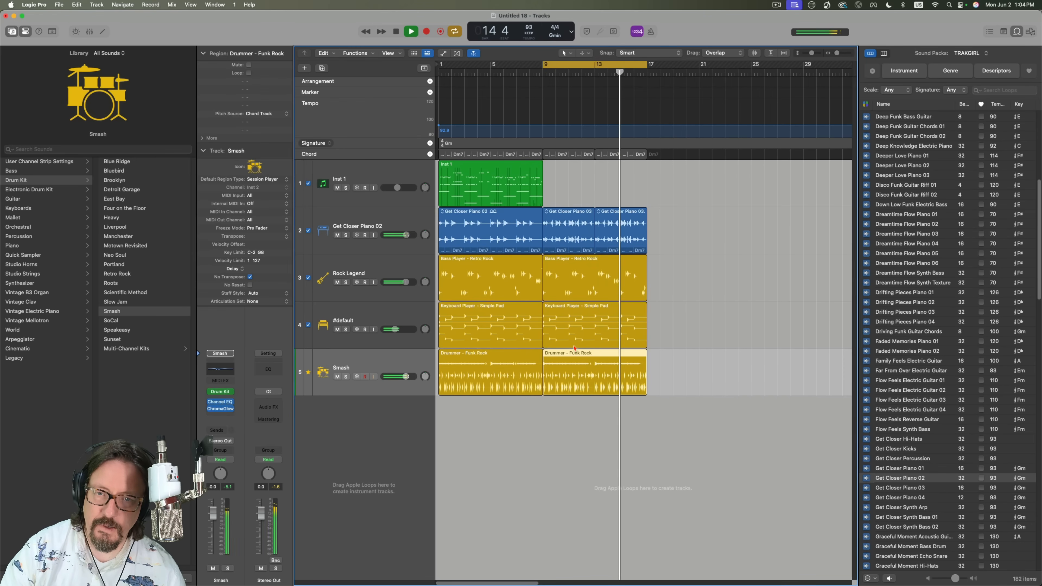
pyautogui.press('space')
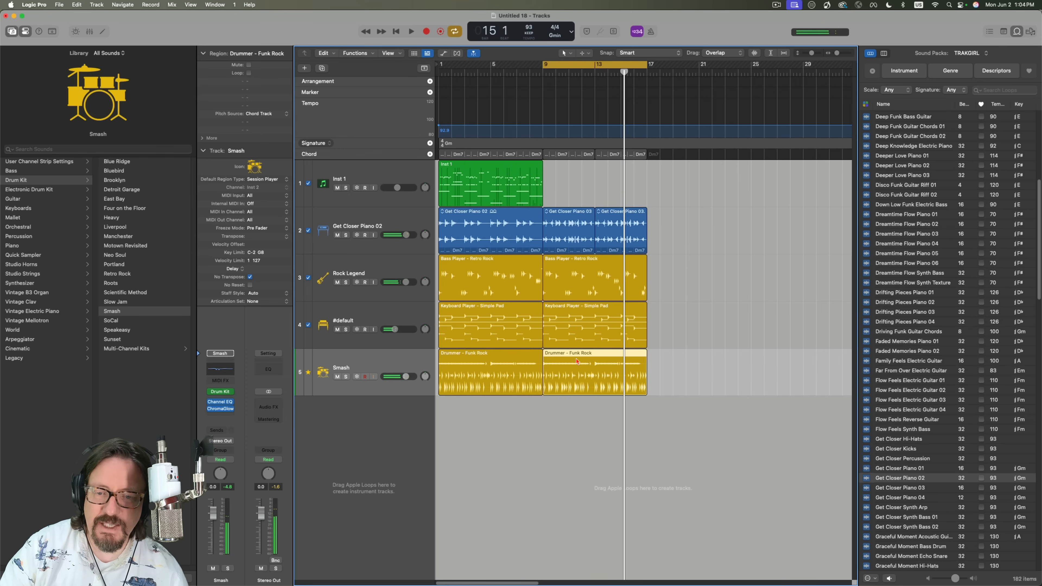
# Step: Set the second Funk Rock drummer region to 34% complexity and 34% intensity, with cymbal pattern 1
pyautogui.doubleClick(575, 369)
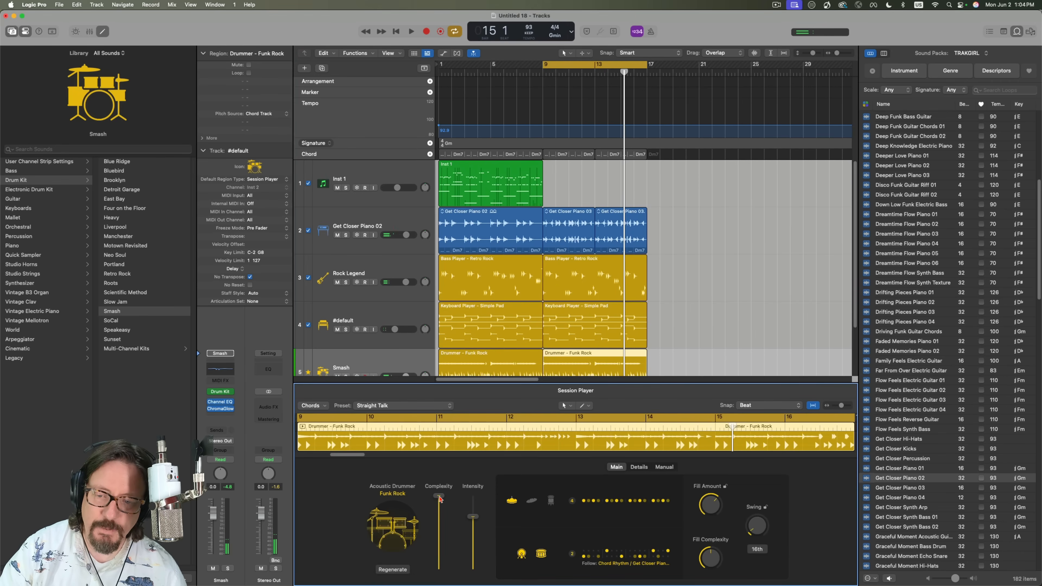
pyautogui.moveTo(473, 518); pyautogui.dragTo(473, 548)
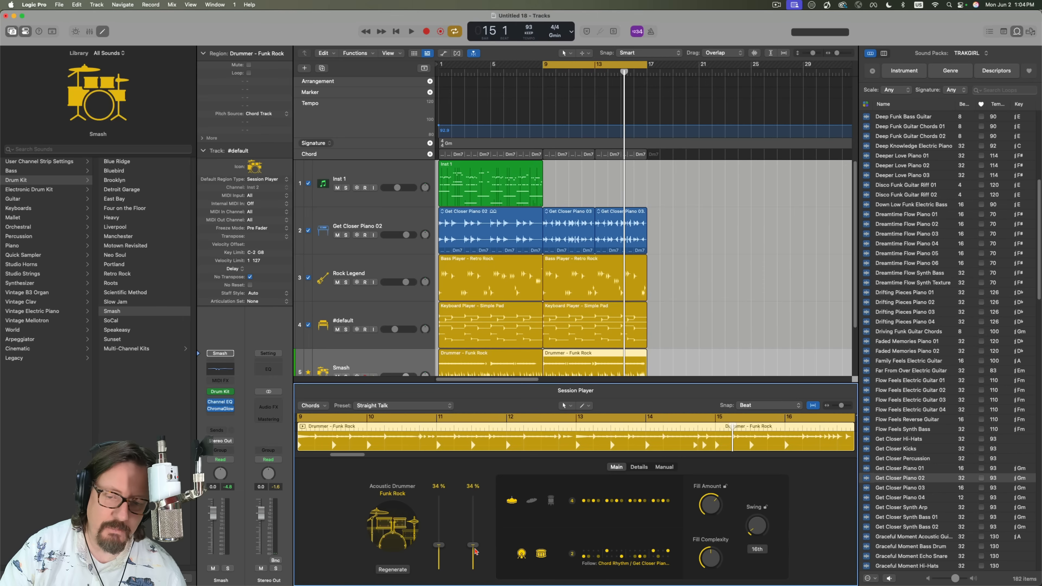
pyautogui.click(600, 504)
pyautogui.click(588, 409)
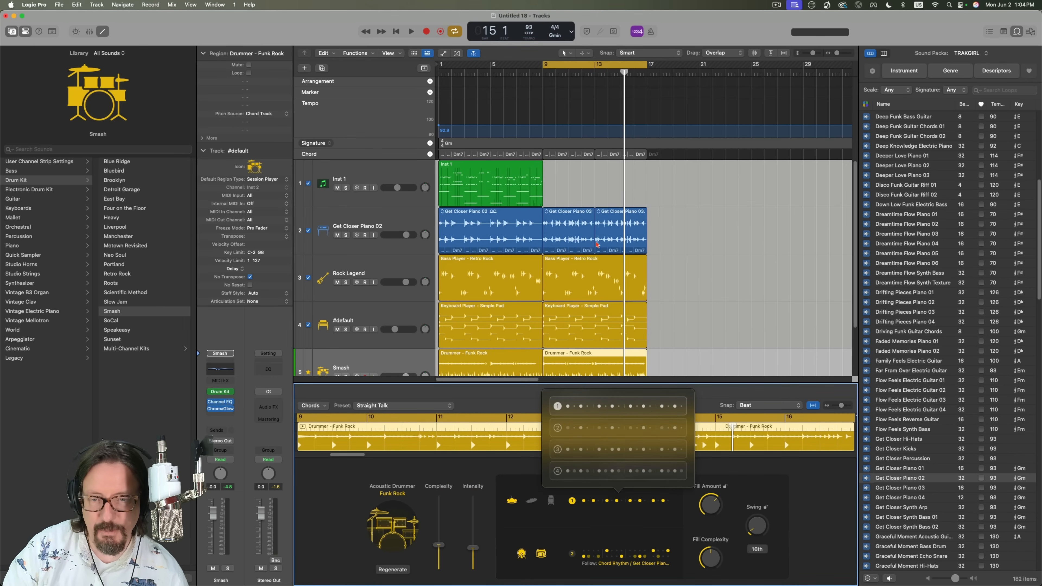
pyautogui.click(653, 281)
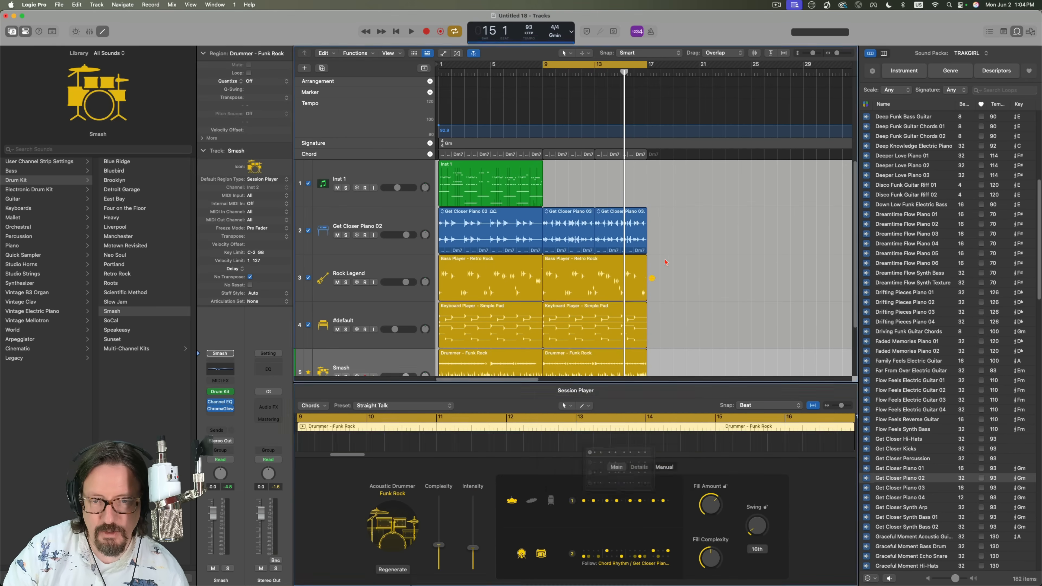
# Step: Set the second Retro Rock bass region to 70% complexity and 24% intensity
pyautogui.click(582, 315)
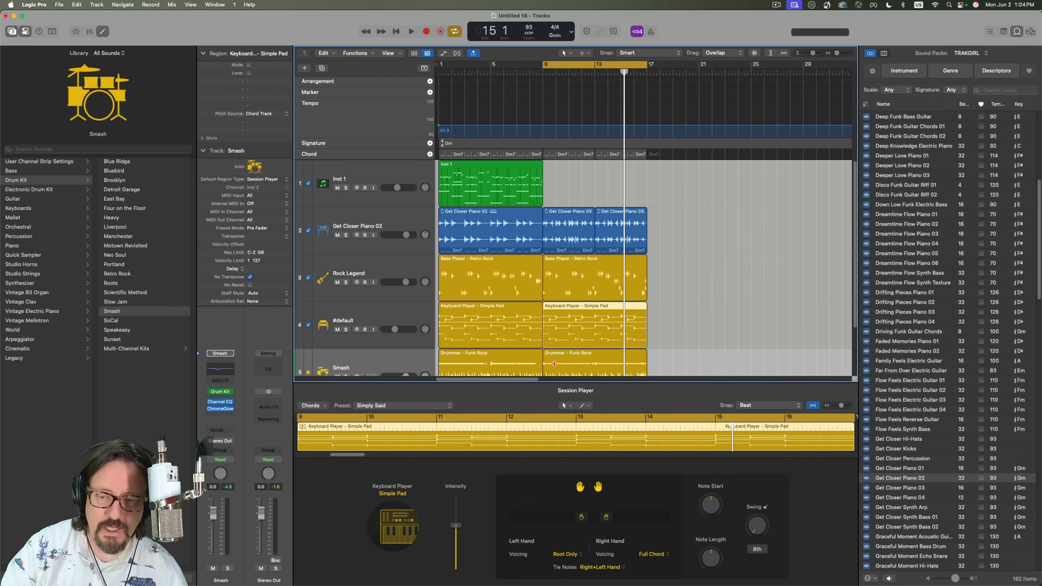
pyautogui.click(606, 271)
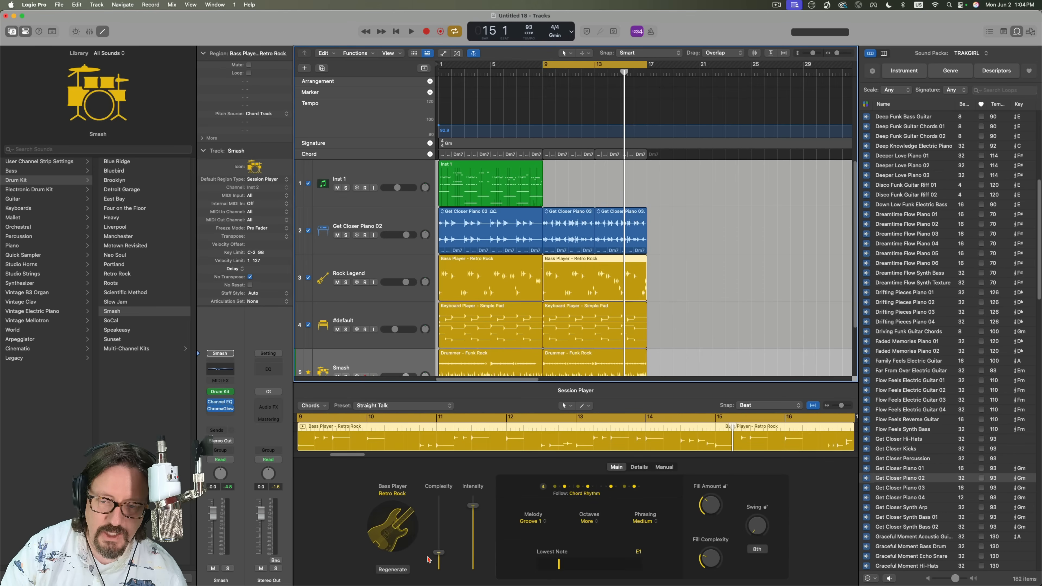
pyautogui.moveTo(440, 557); pyautogui.dragTo(443, 520)
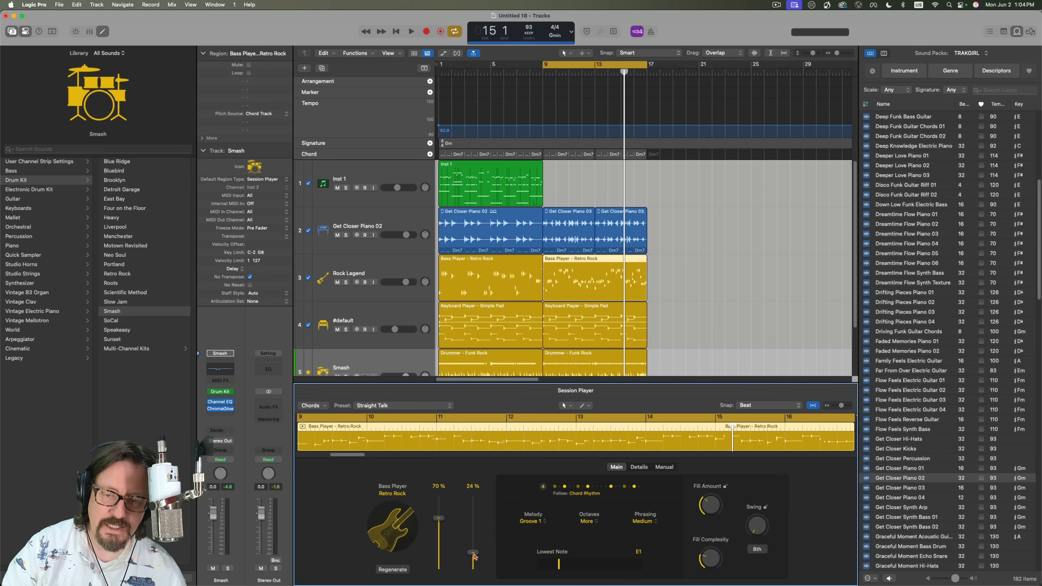
# Step: Play the section from bar 9 with the adjusted bass part, and close the Session Player editor
pyautogui.press('space')
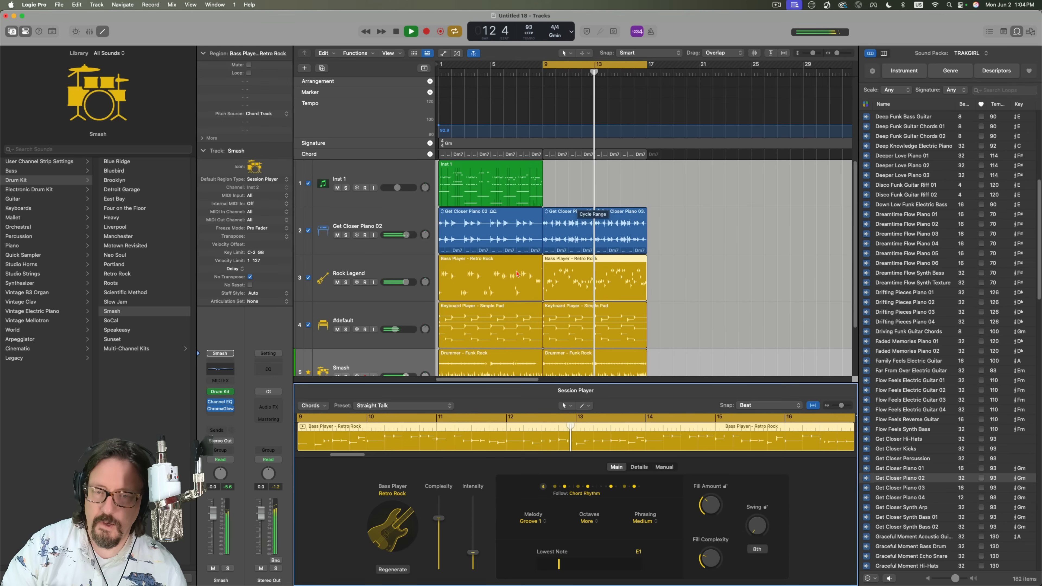
pyautogui.press('space')
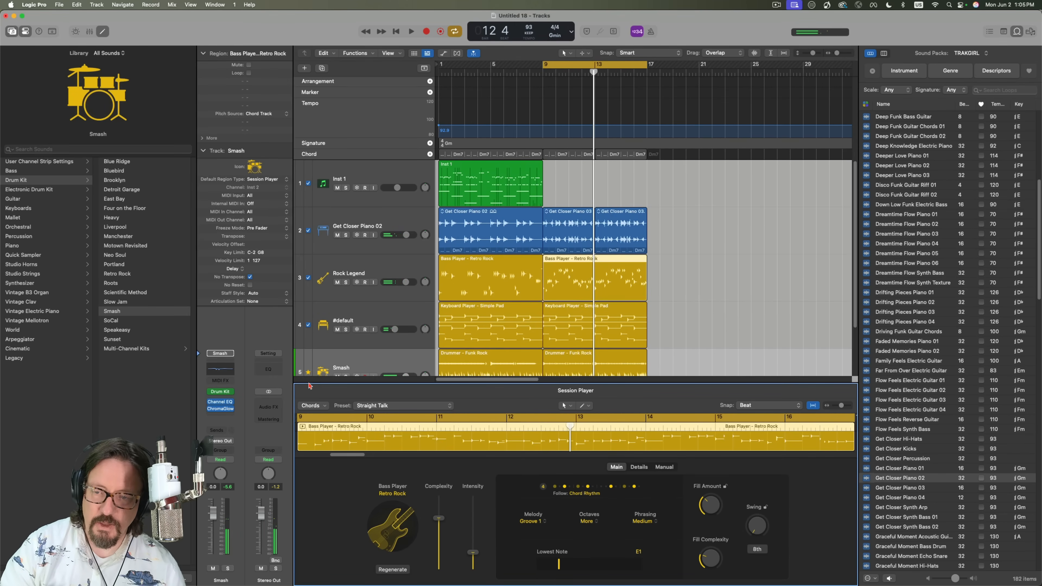
pyautogui.press('e')
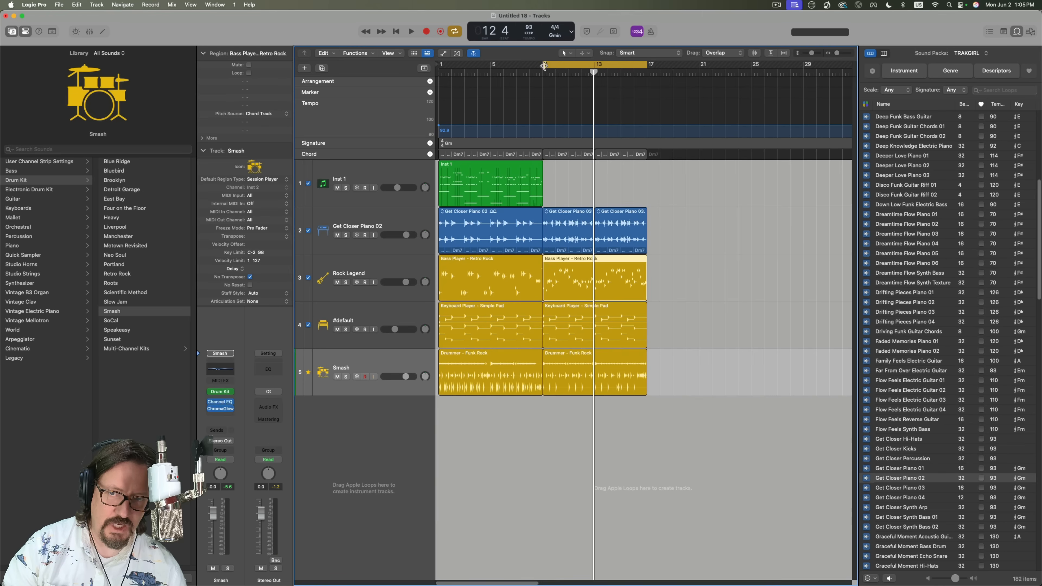
# Step: Play the arrangement from bar 1 through the transition into the second section at bar 9
pyautogui.press('Return')
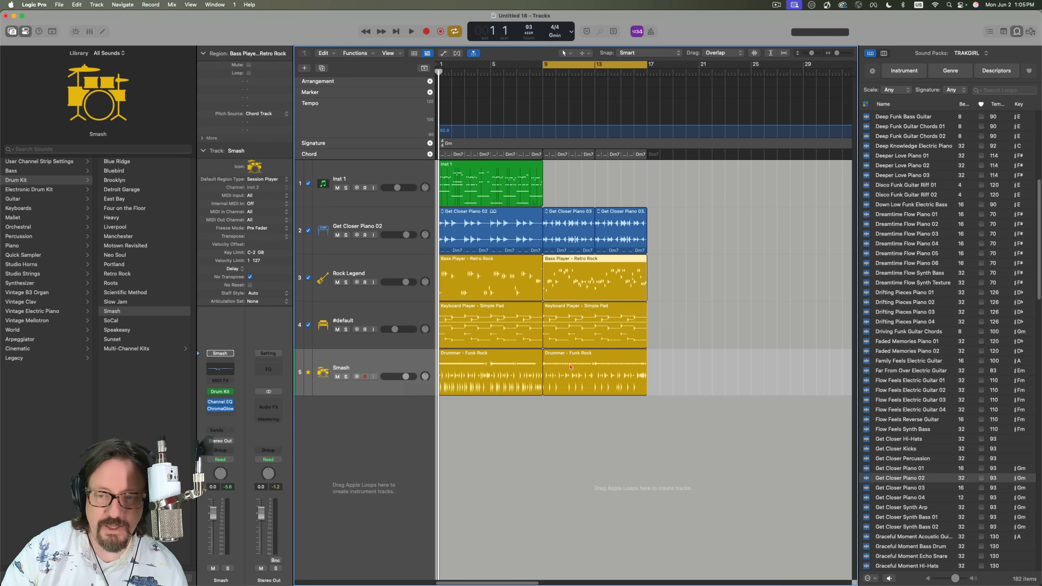
pyautogui.press('space')
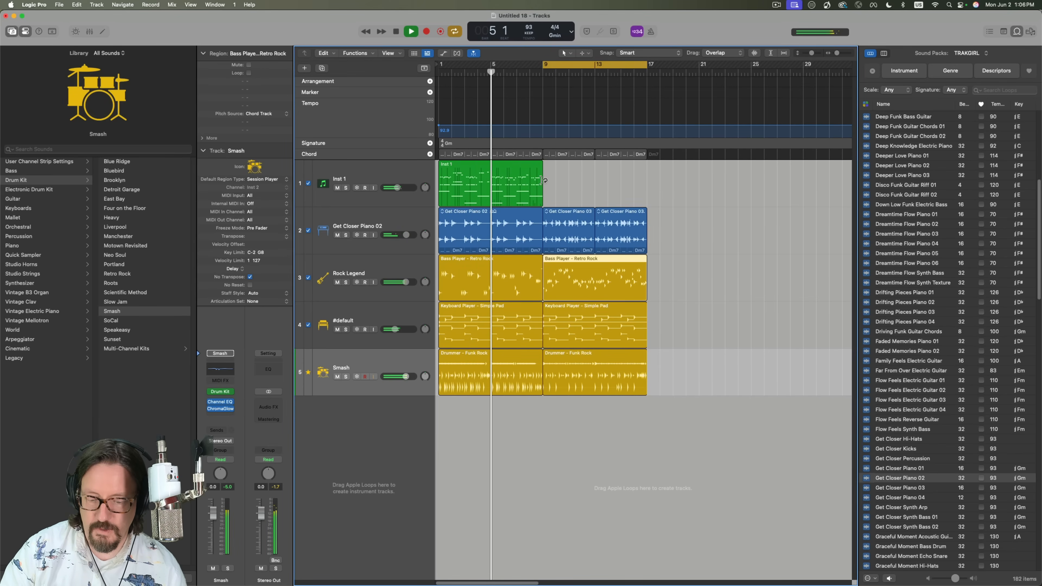
pyautogui.press('super+Right')
pyautogui.press('super+Right')
pyautogui.press('super+Right')
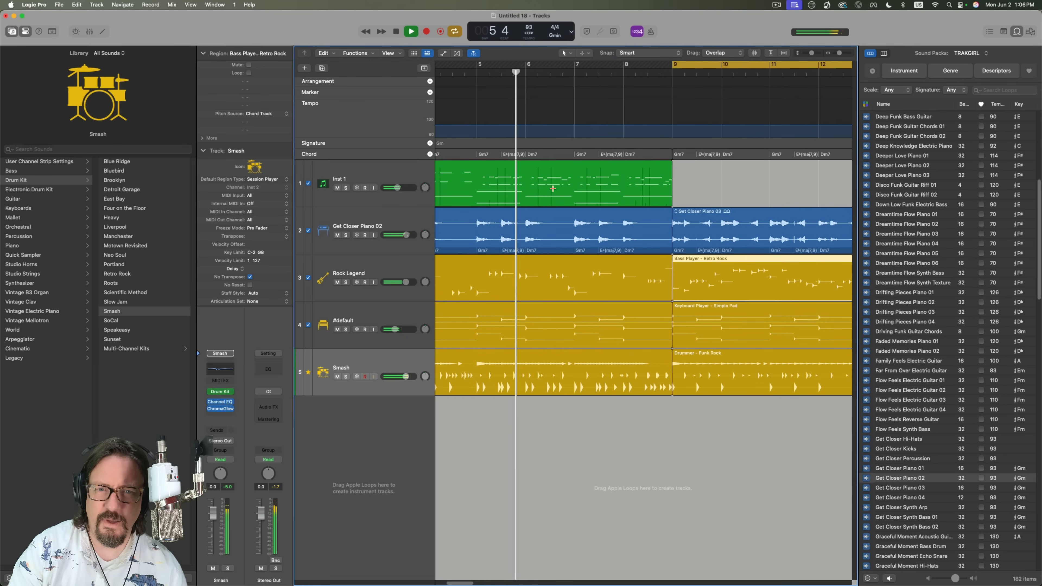
pyautogui.press('super+Left')
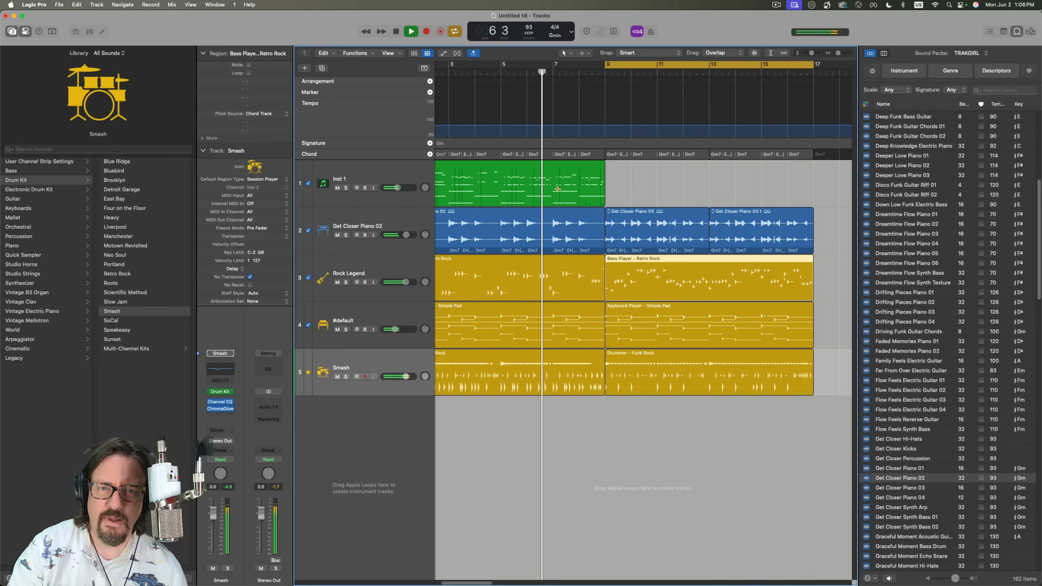
pyautogui.press('super+Left')
pyautogui.press('super+Left')
pyautogui.press('super+Left')
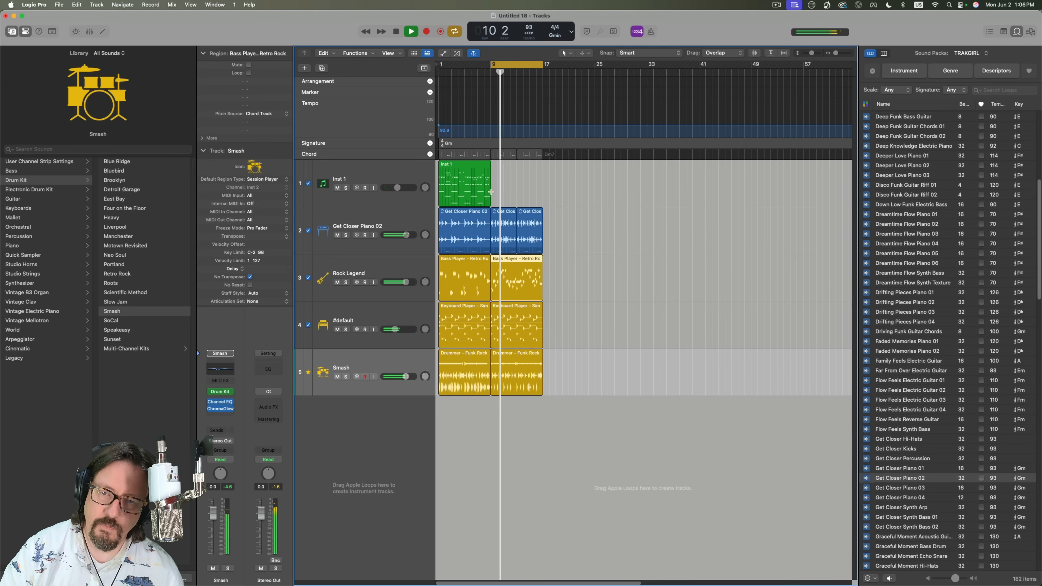
pyautogui.press('space')
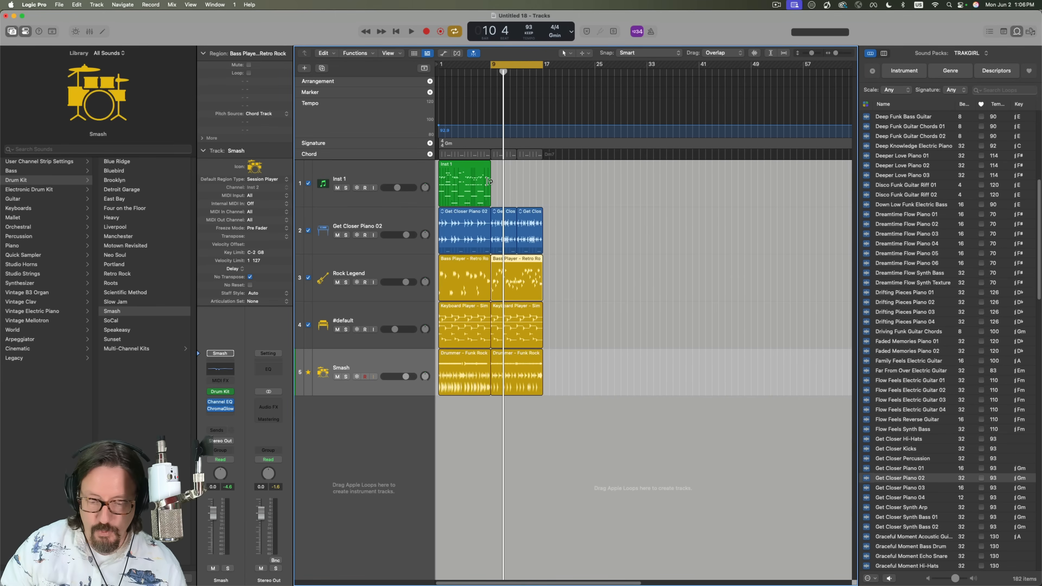
# Step: Place the playhead at bar 9 and enlarge the global Signature track to separate its time and key signature lanes
pyautogui.press('super+Right')
pyautogui.press('super+Right')
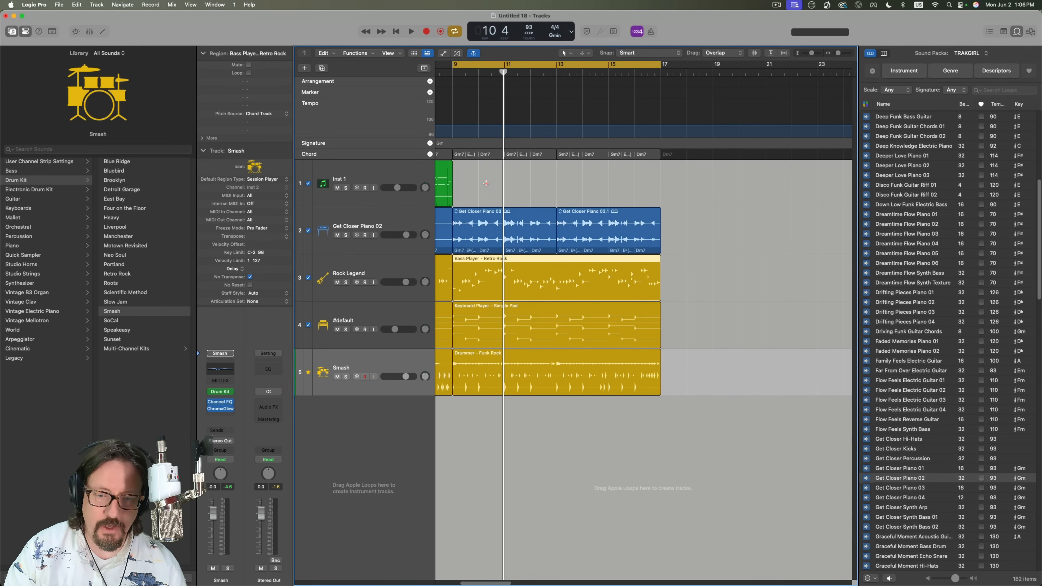
pyautogui.hscroll(-8, 486, 184)
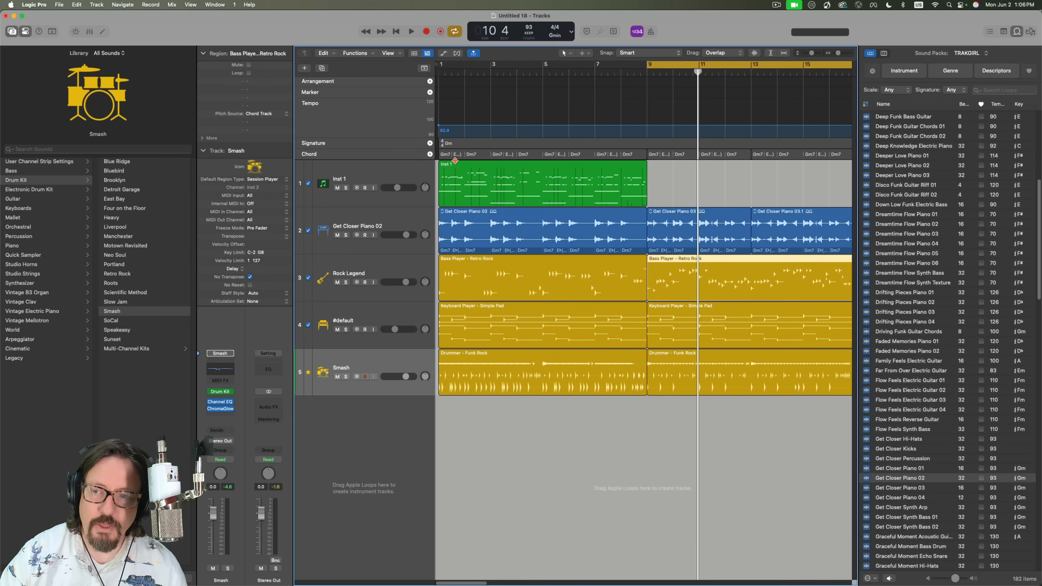
pyautogui.moveTo(654, 74); pyautogui.dragTo(648, 75)
pyautogui.hscroll(4, 634, 94)
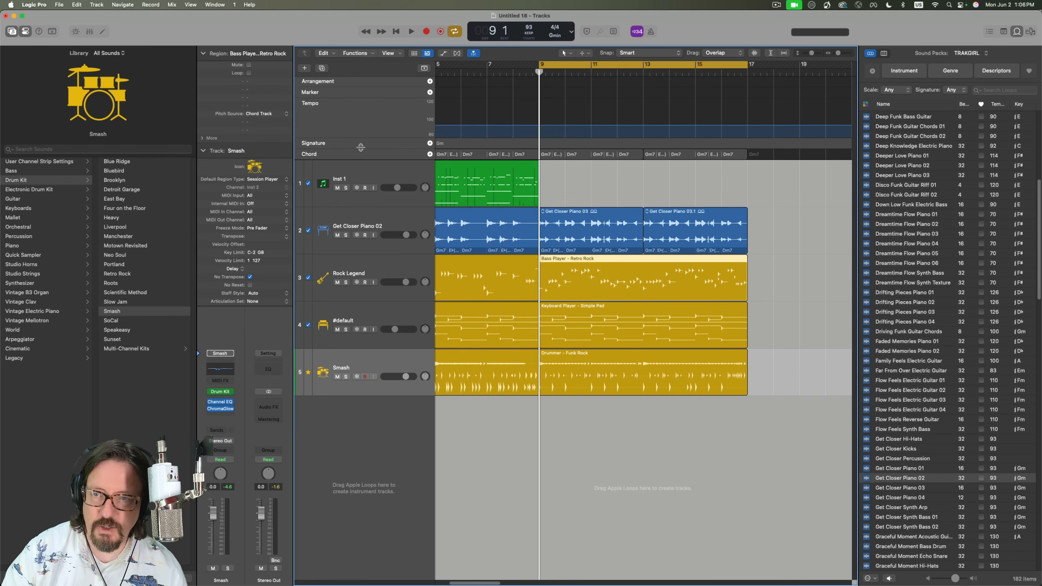
pyautogui.moveTo(360, 149); pyautogui.dragTo(360, 198)
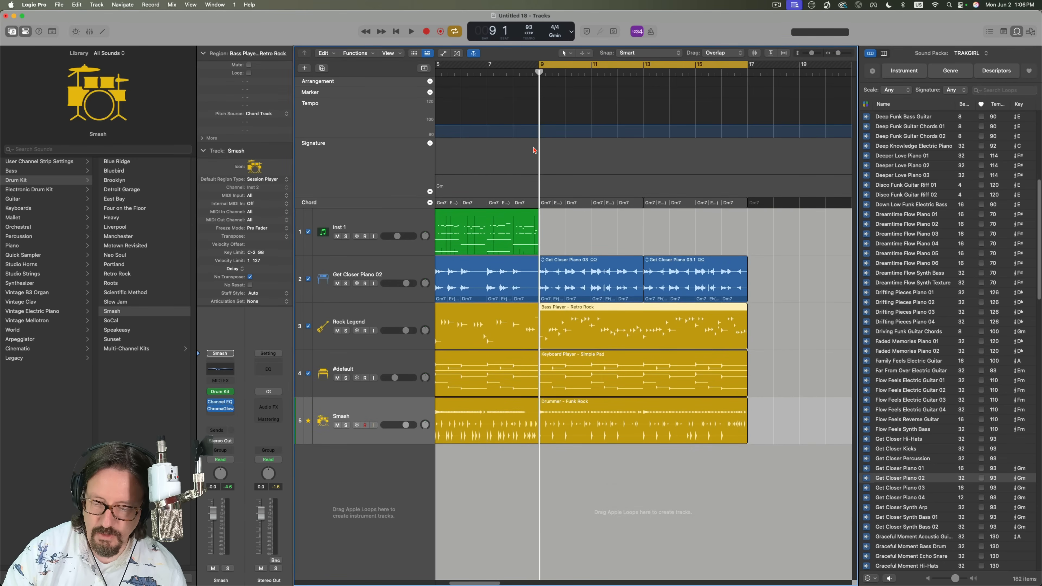
# Step: Add an A minor key signature at bar 9 with the Pencil tool, transposing chords on the Chord track and Session Player regions
pyautogui.press('t')
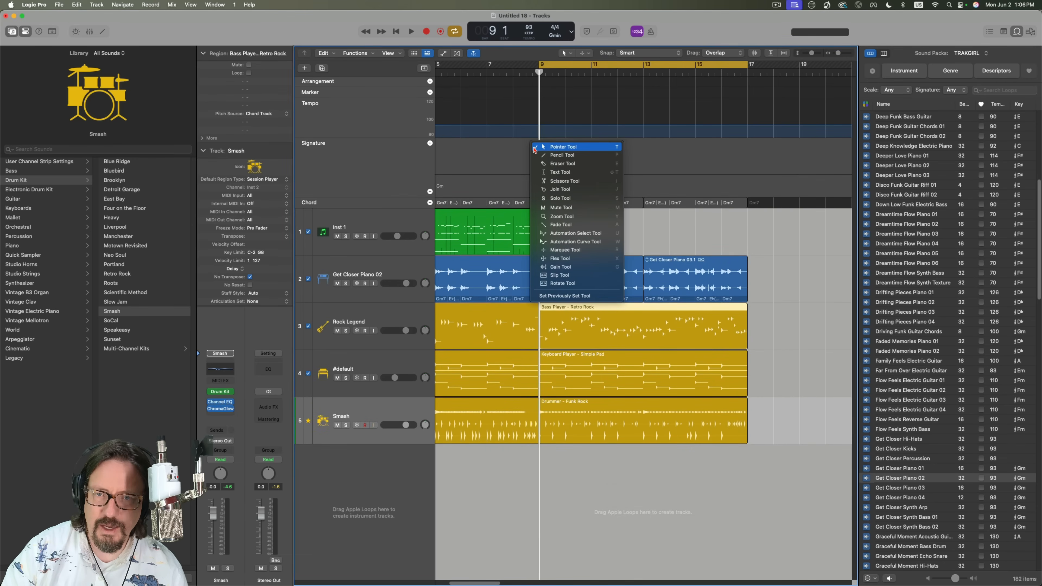
pyautogui.click(538, 155)
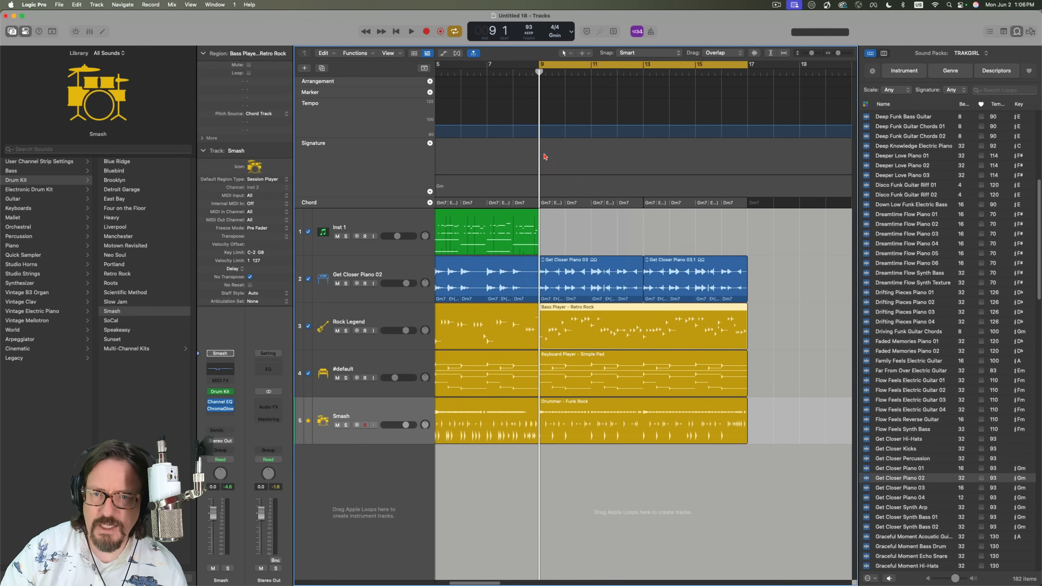
pyautogui.click(537, 161)
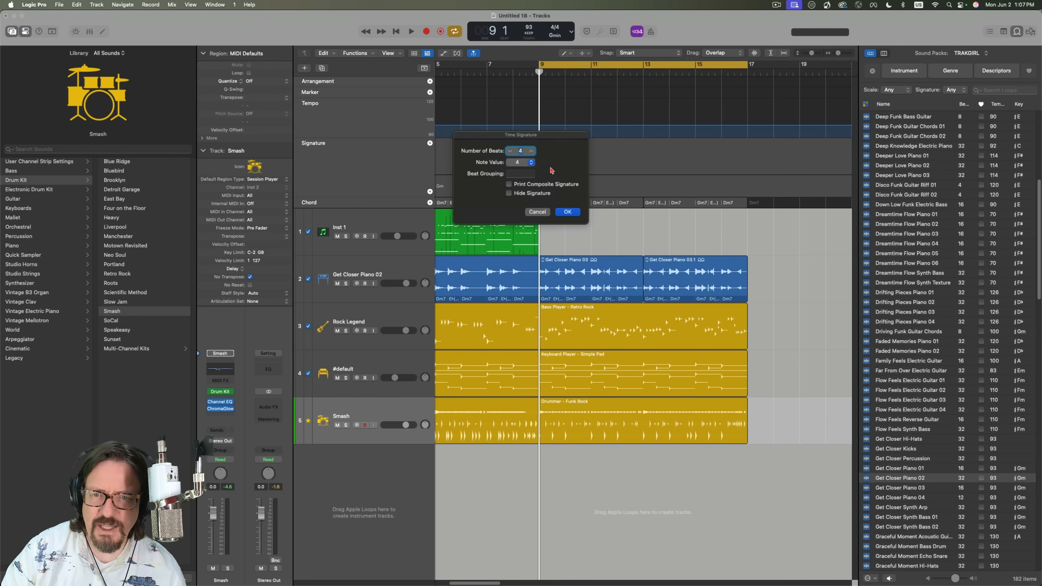
pyautogui.click(536, 212)
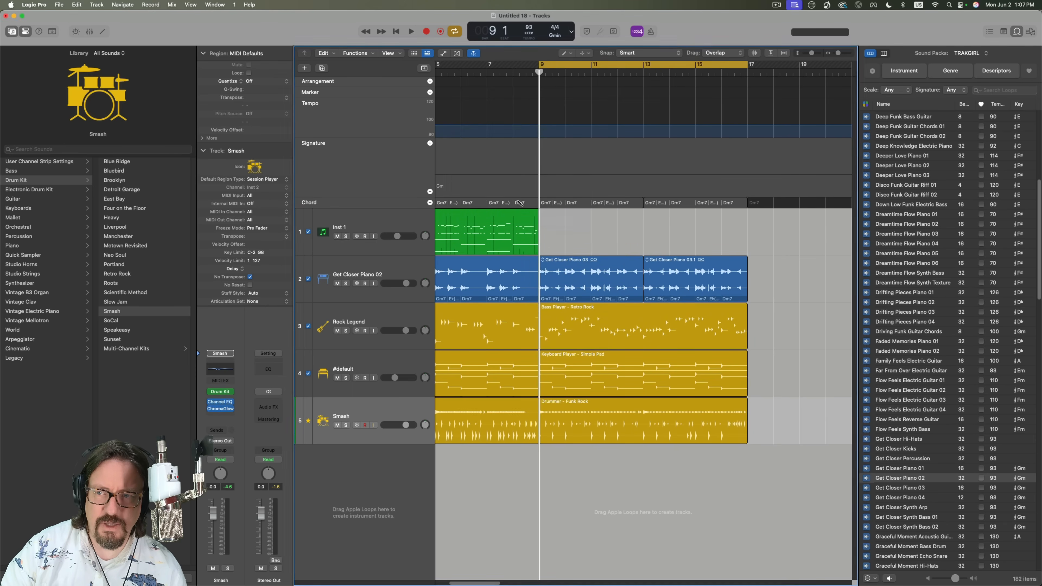
pyautogui.click(542, 189)
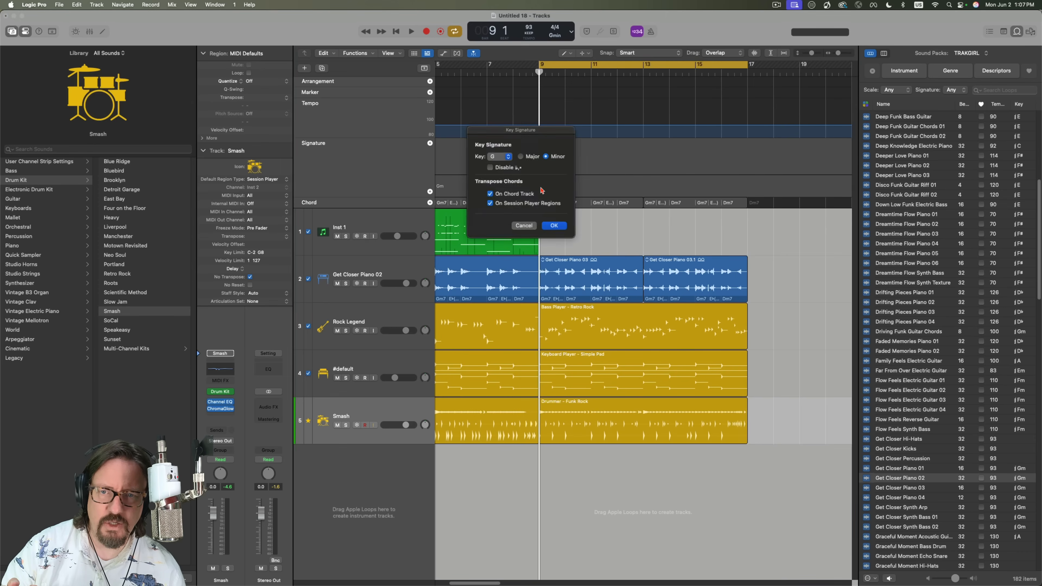
pyautogui.click(499, 160)
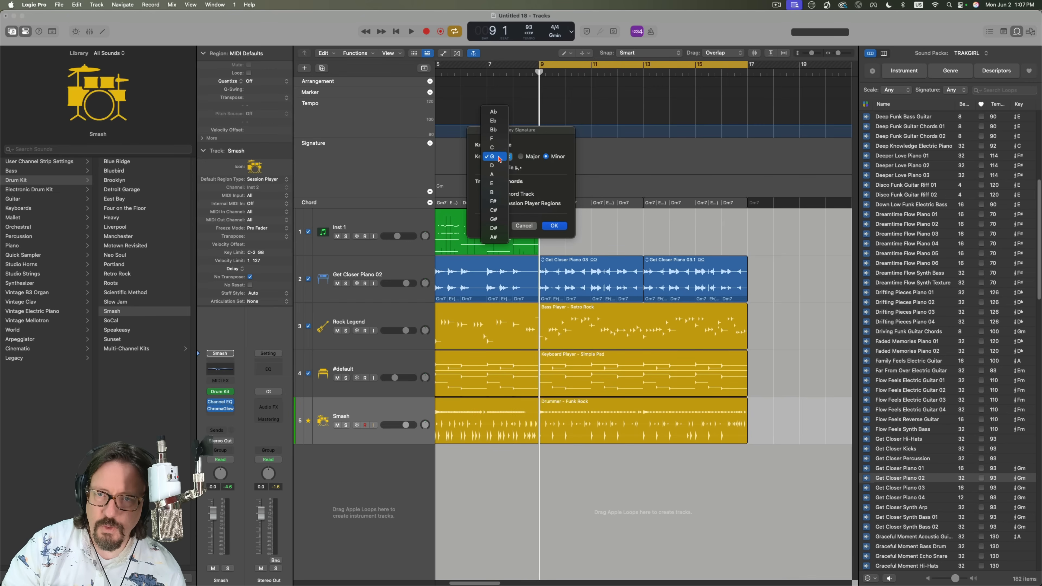
pyautogui.click(500, 175)
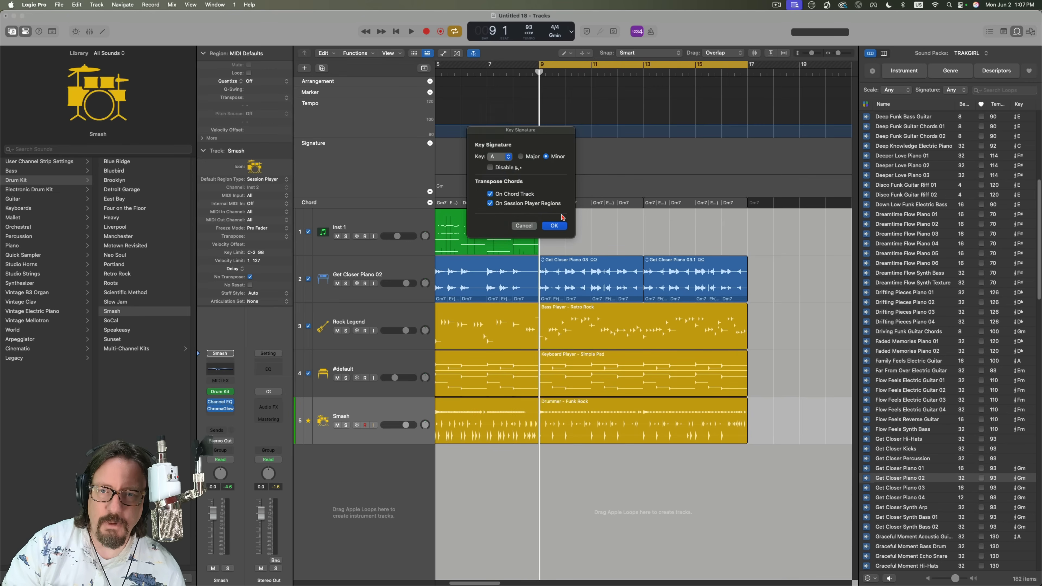
pyautogui.click(553, 226)
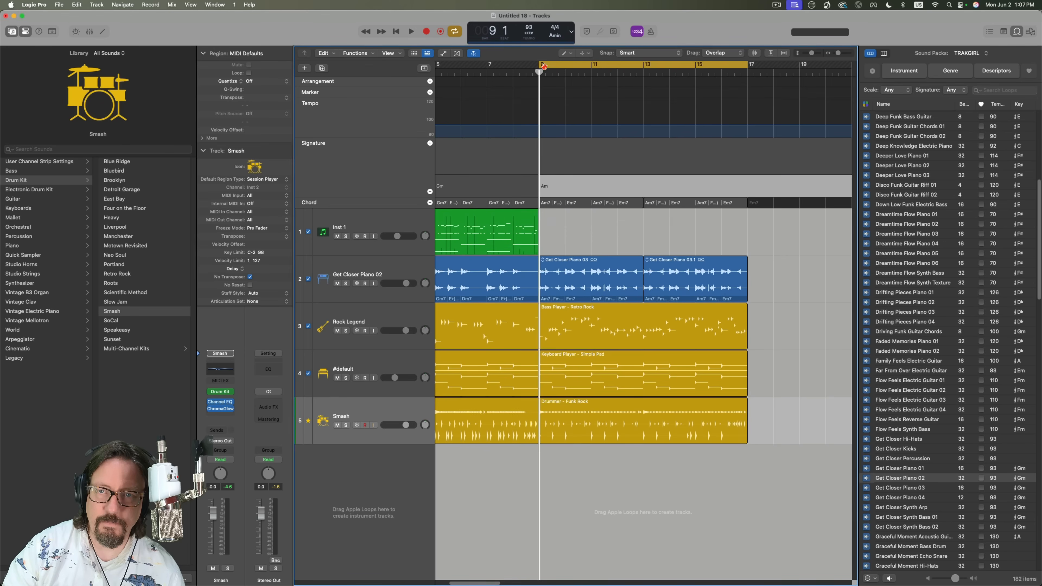
# Step: Extend the start of the cycle range back to just before bar 7, and play the A minor section from bar 9
pyautogui.moveTo(539, 64); pyautogui.dragTo(480, 65)
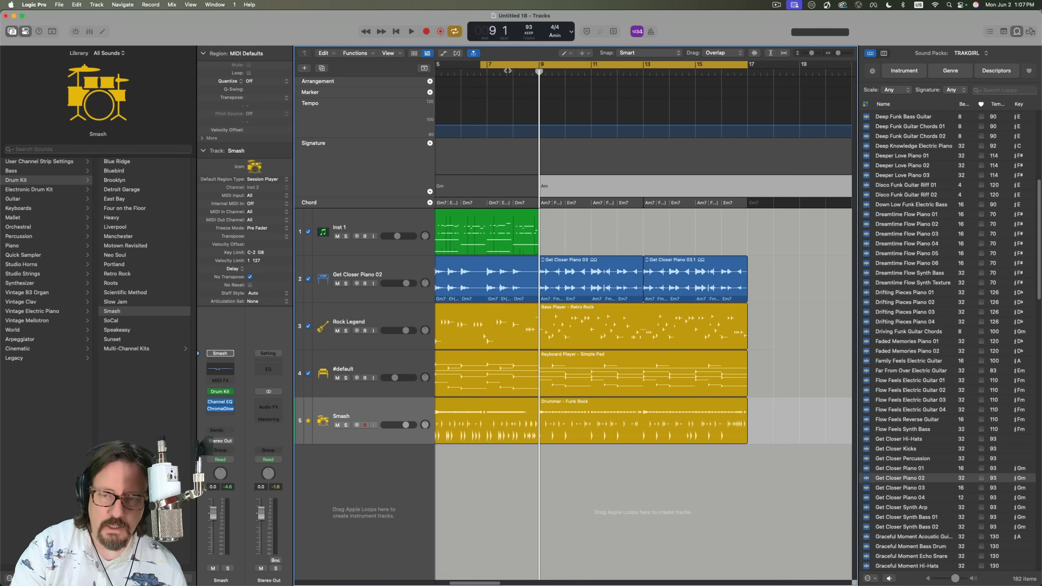
pyautogui.press('space')
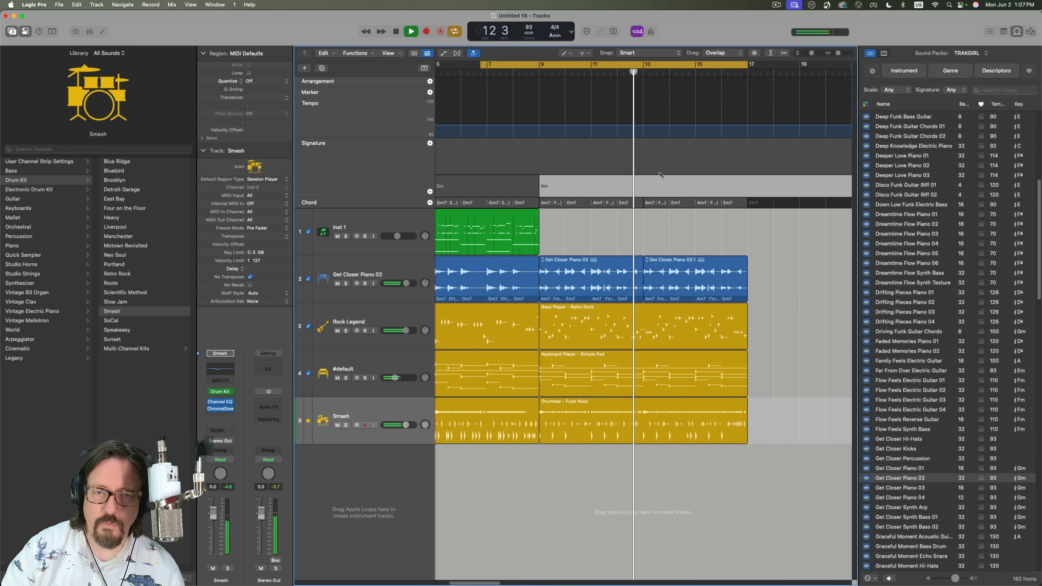
pyautogui.press('space')
# Step: Add a G minor key signature at bar 13, and play across that key change from bar 12
pyautogui.doubleClick(642, 187)
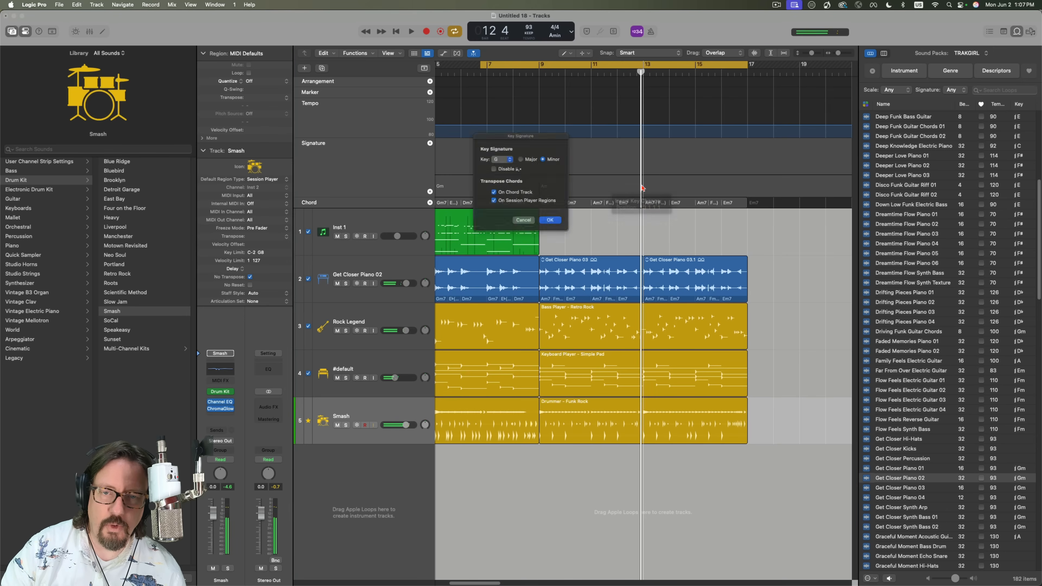
pyautogui.click(555, 225)
pyautogui.click(623, 73)
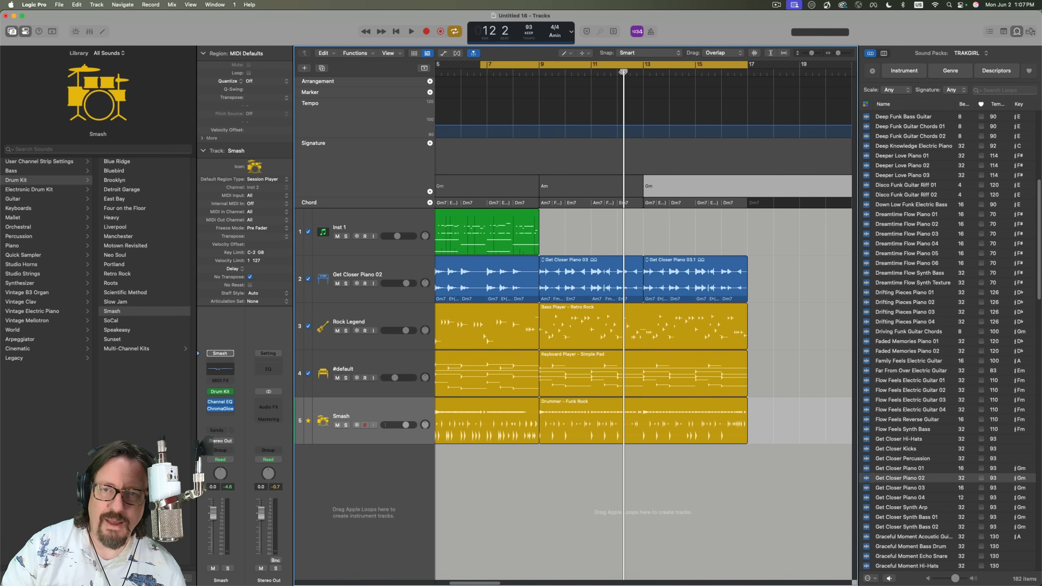
pyautogui.press('space')
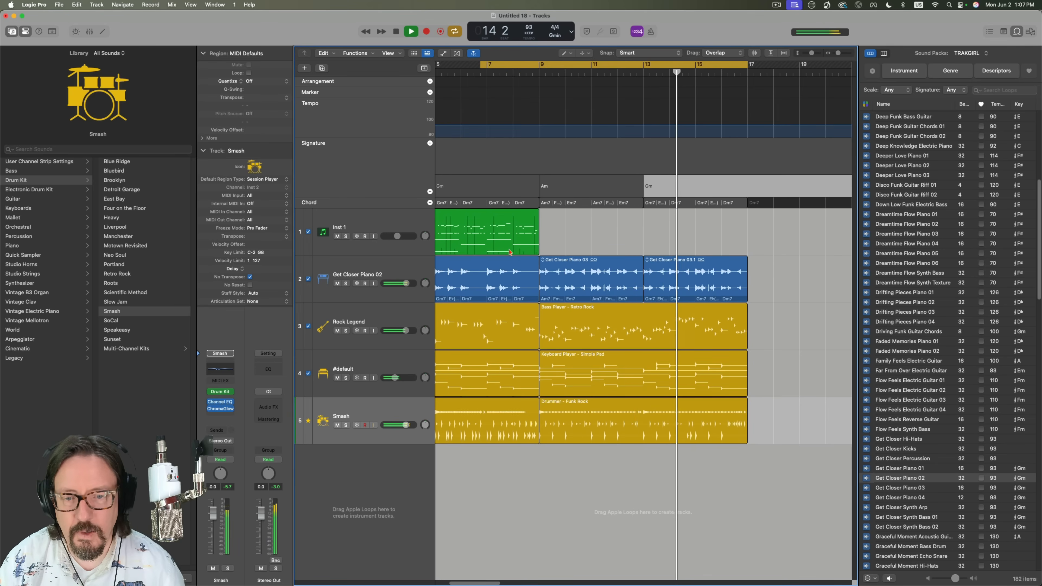
pyautogui.press('space')
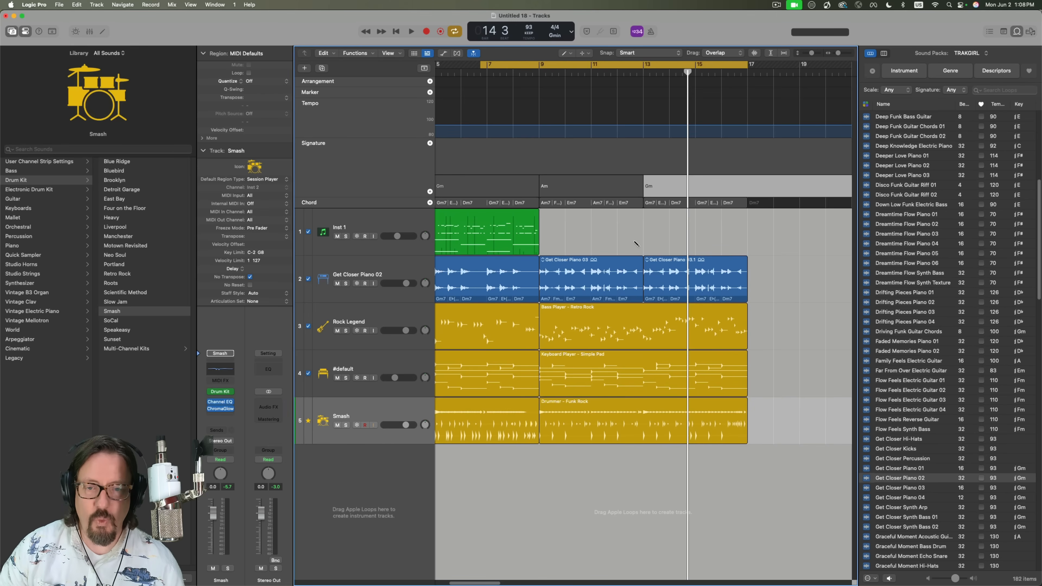
# Step: Select the Inst 1 track and switch back to the Pointer tool
pyautogui.press('super+Left')
pyautogui.press('super+Left')
pyautogui.press('super+Left')
pyautogui.press('super+Left')
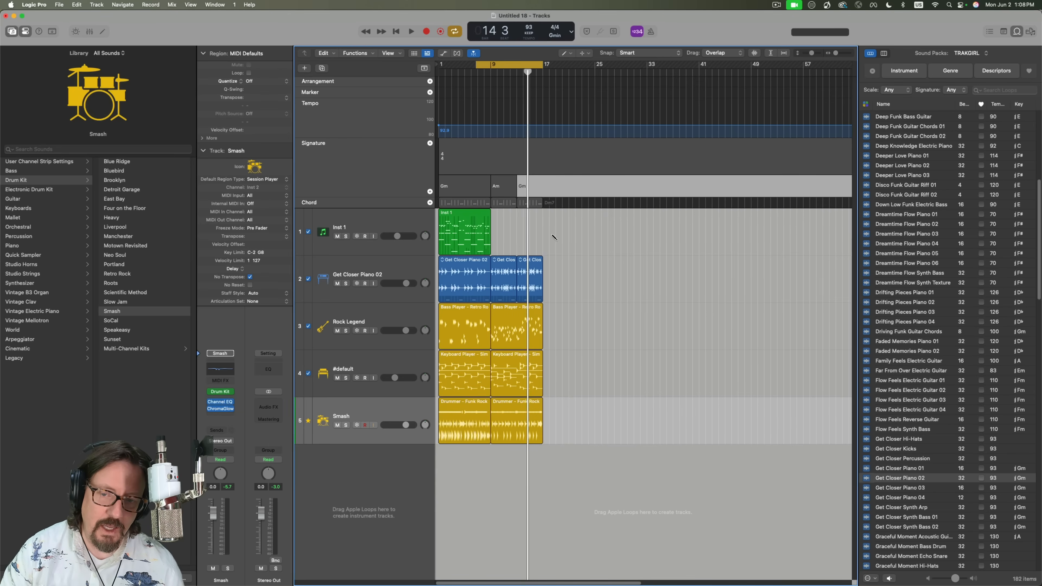
pyautogui.click(334, 224)
pyautogui.press('t')
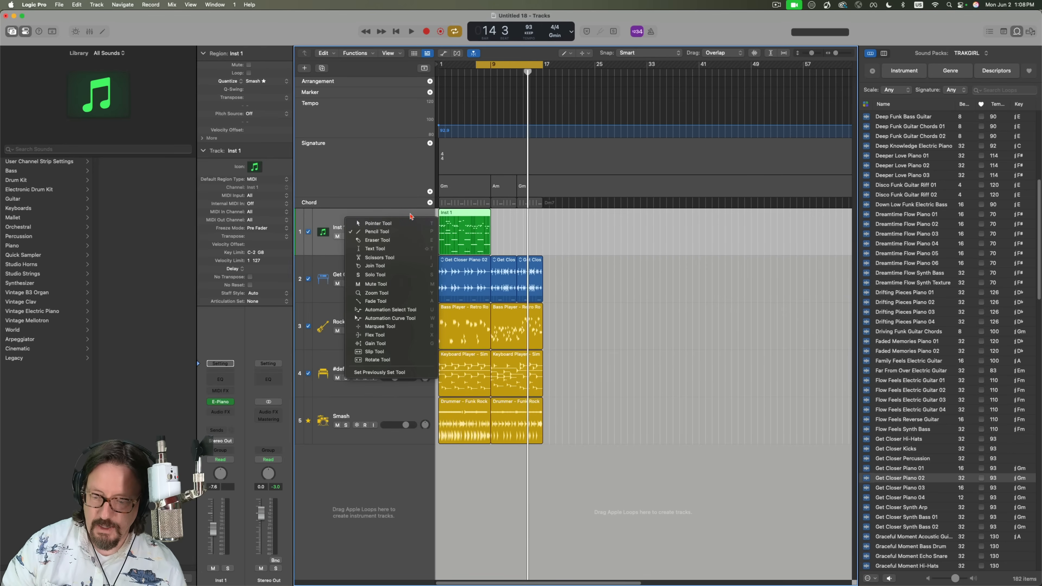
pyautogui.press('Escape')
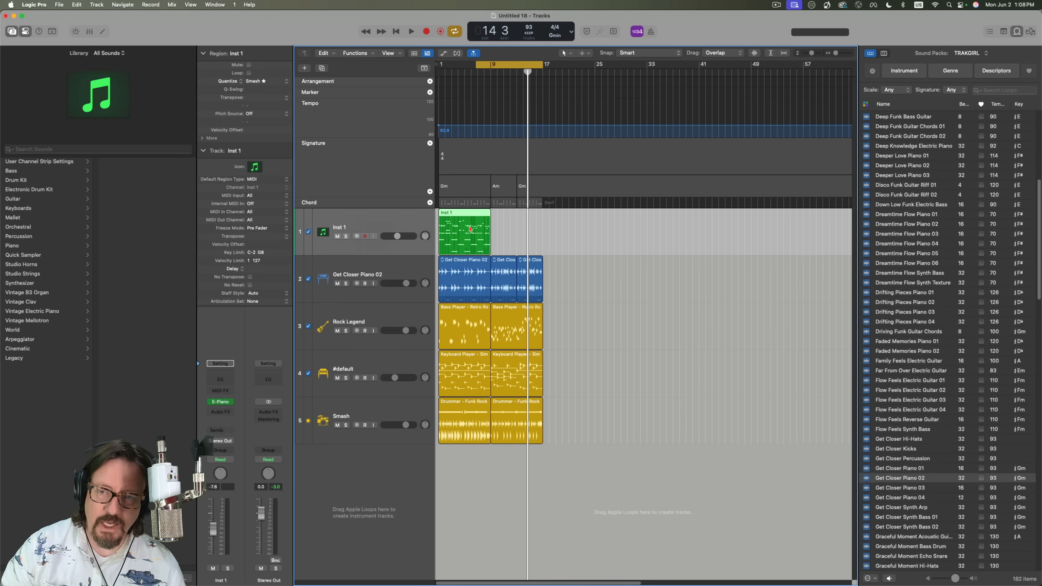
# Step: View the Inst 1 region's notes in the Piano Roll, and check its export options, including Add to Loop Library
pyautogui.doubleClick(466, 223)
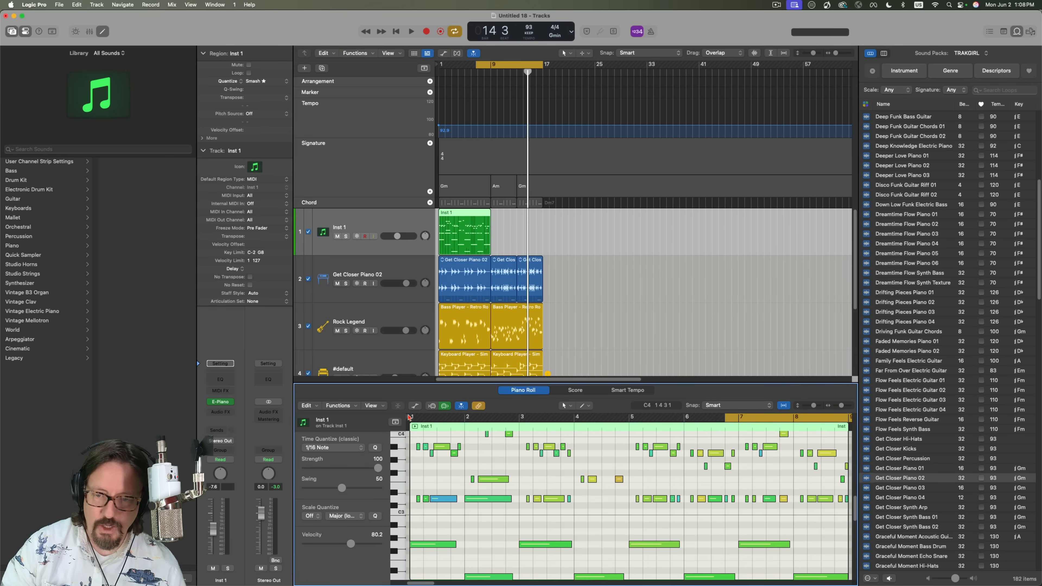
pyautogui.press('e')
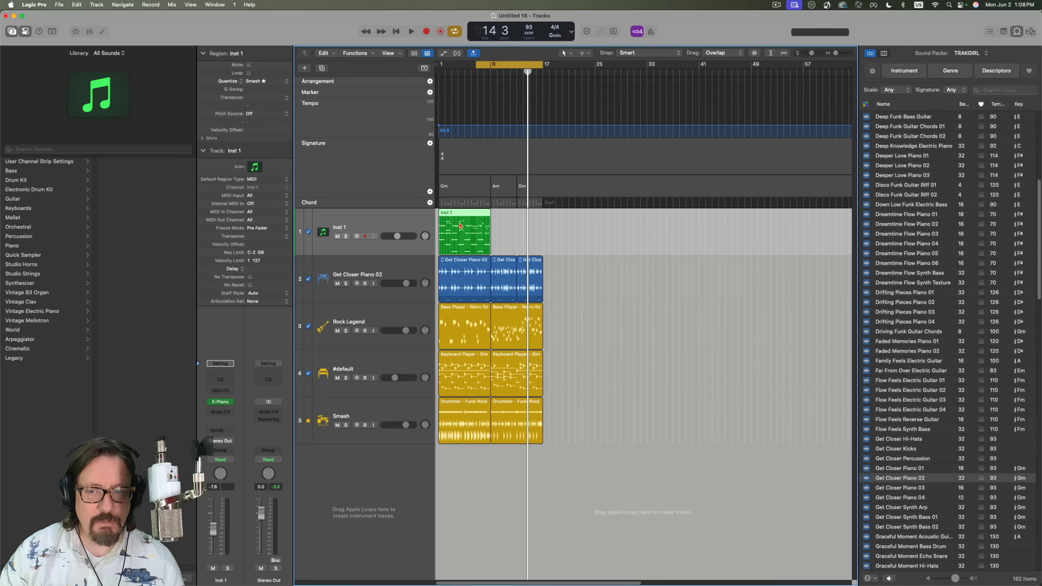
pyautogui.rightClick(462, 232)
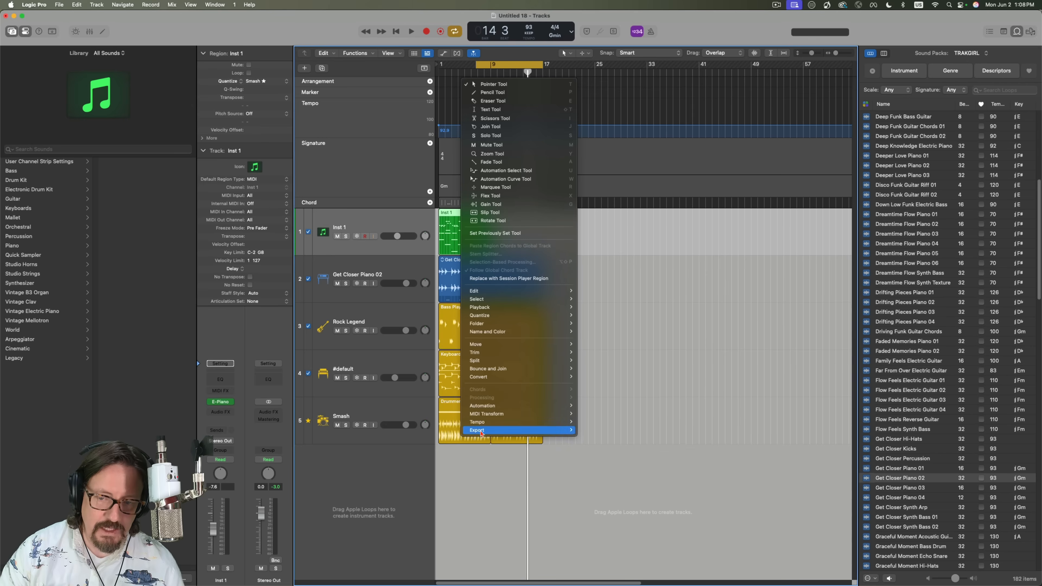
pyautogui.moveTo(504, 431)
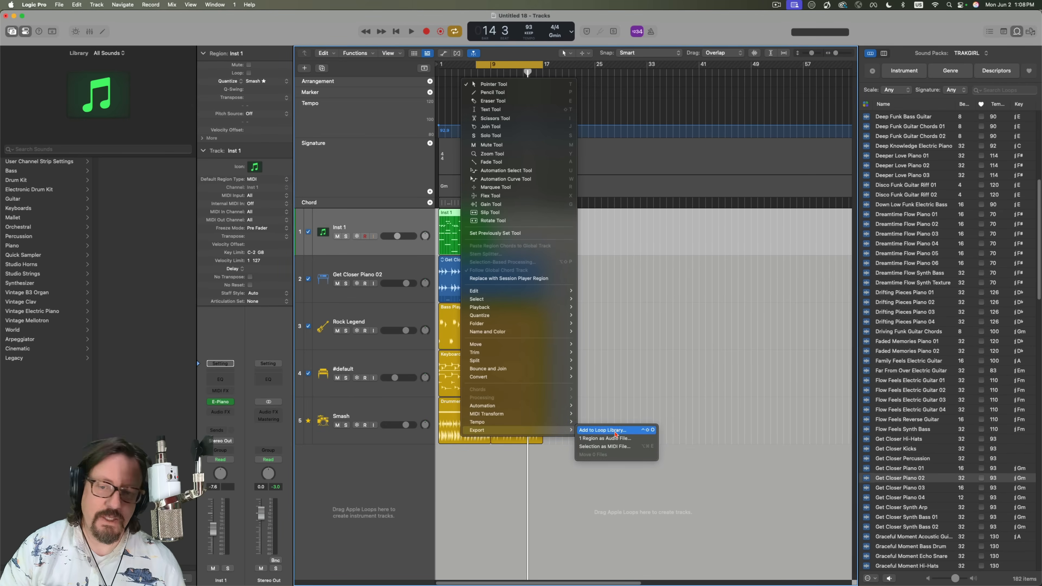
pyautogui.click(606, 403)
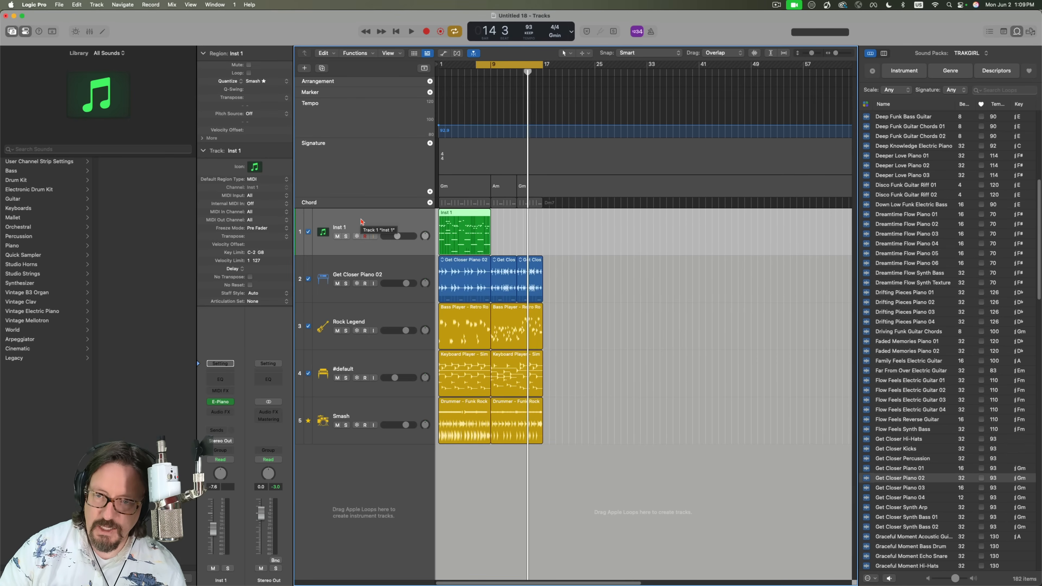
# Step: Add a software instrument track and place the G minor section's chords from bar 1 on it as a MIDI region
pyautogui.click(97, 4)
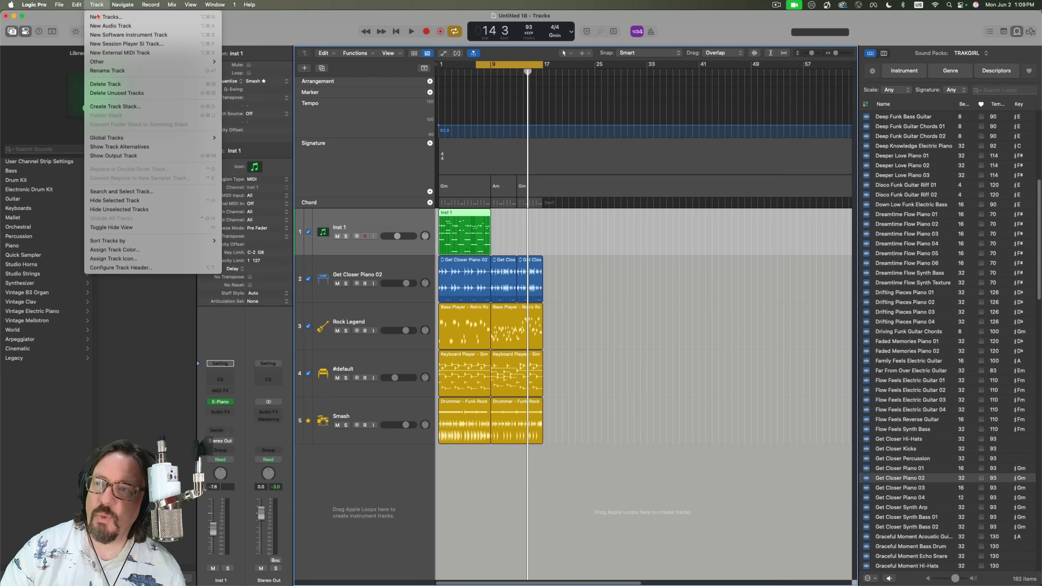
pyautogui.click(107, 35)
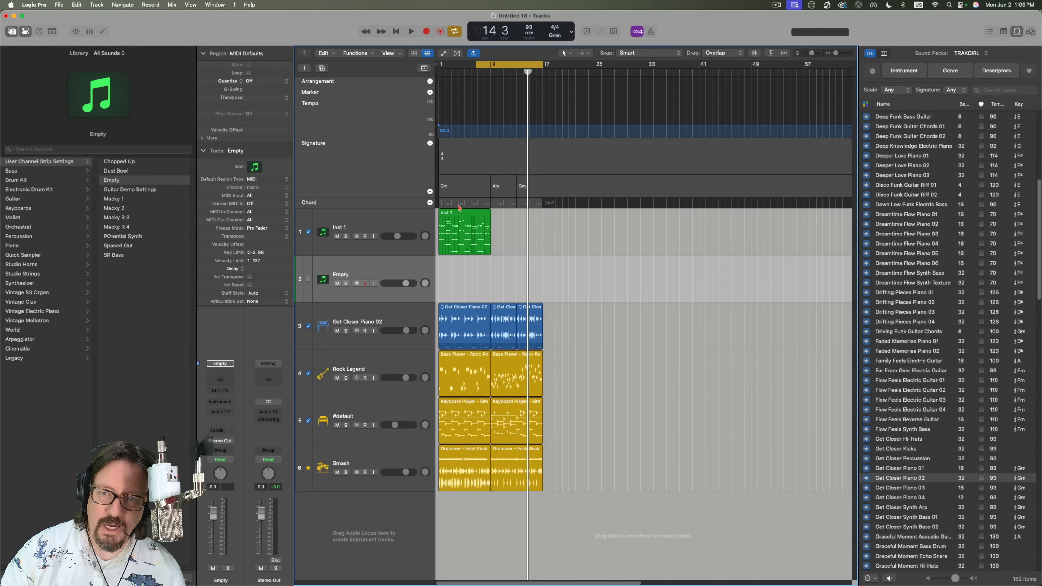
pyautogui.moveTo(460, 202); pyautogui.dragTo(460, 277)
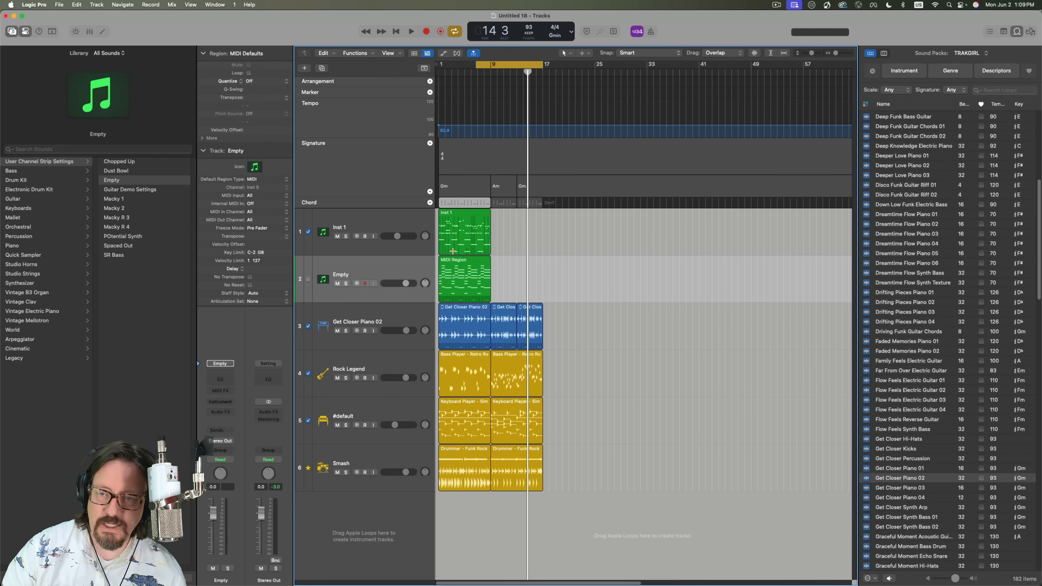
# Step: Open the chord-based MIDI region on the Empty track in the Piano Roll and delete all its notes, keeping the region
pyautogui.press('super+Right')
pyautogui.press('super+Right')
pyautogui.press('super+Right')
pyautogui.press('super+Right')
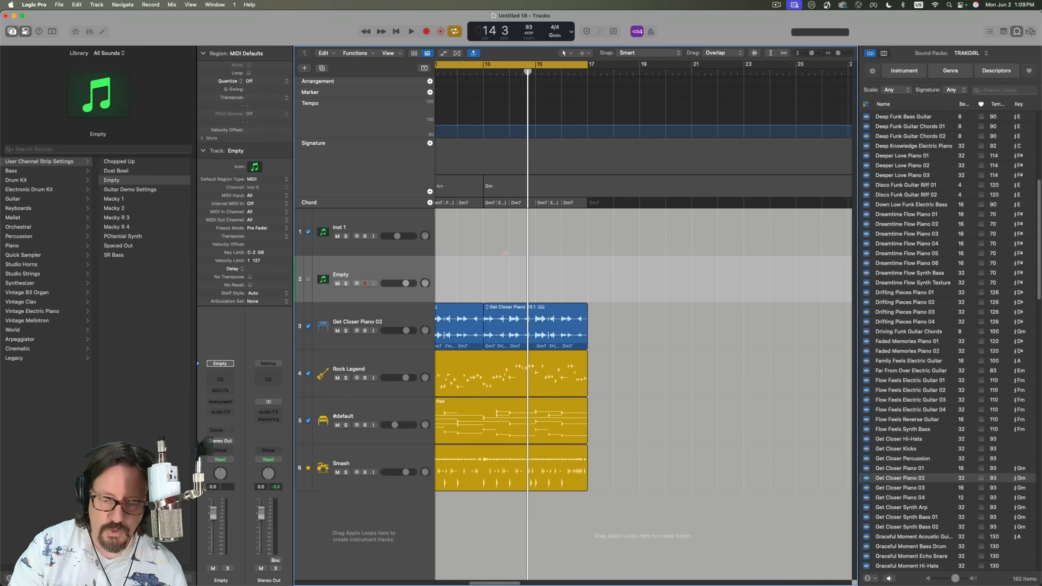
pyautogui.press('Return')
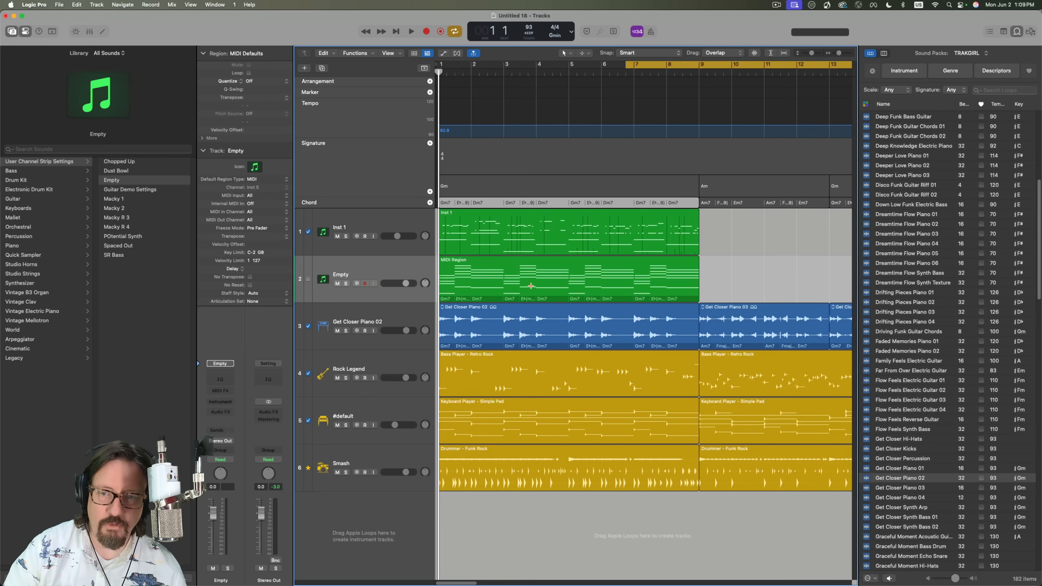
pyautogui.doubleClick(461, 276)
pyautogui.click(529, 463)
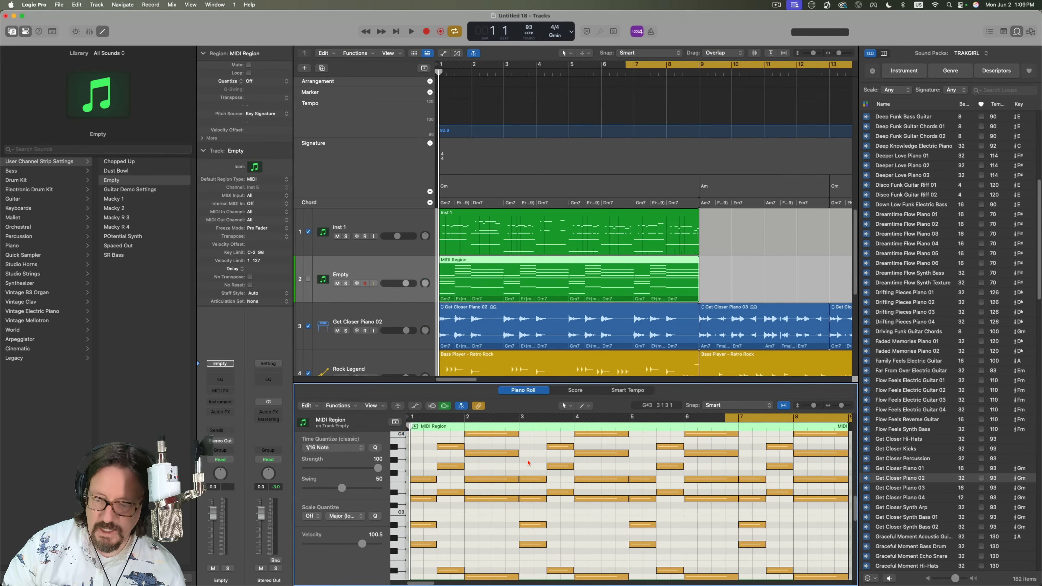
pyautogui.press('super+a')
pyautogui.press('Delete')
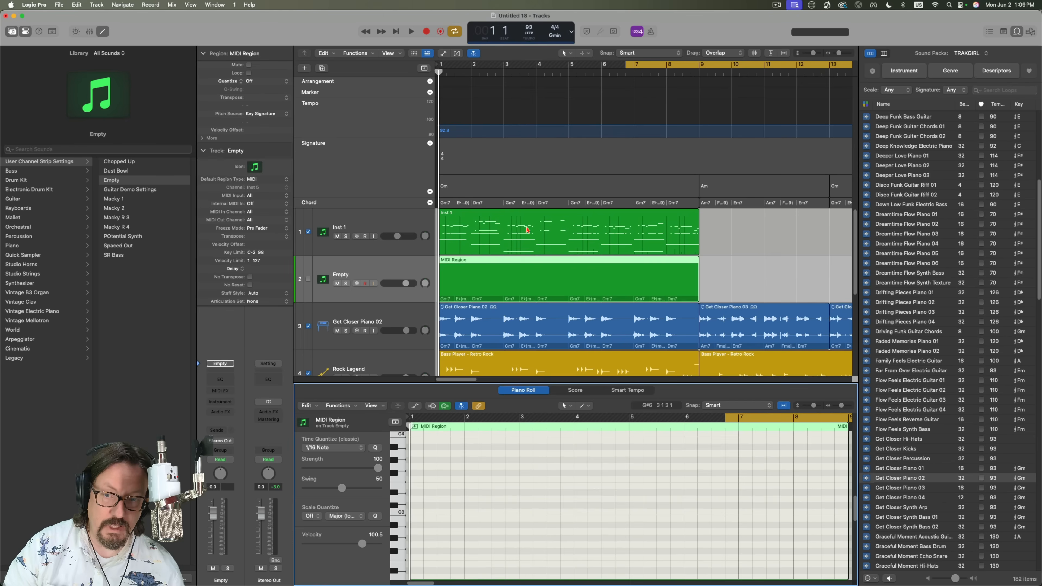
# Step: Copy all notes from the Inst 1 region into the emptied MIDI region, starting at bar 1
pyautogui.click(522, 224)
pyautogui.click(516, 388)
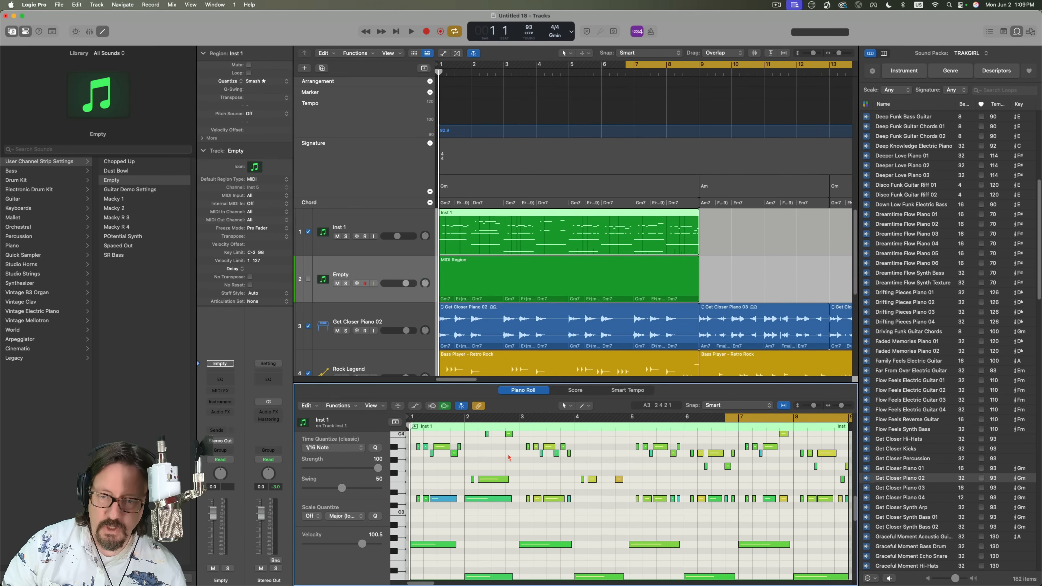
pyautogui.press('super+a')
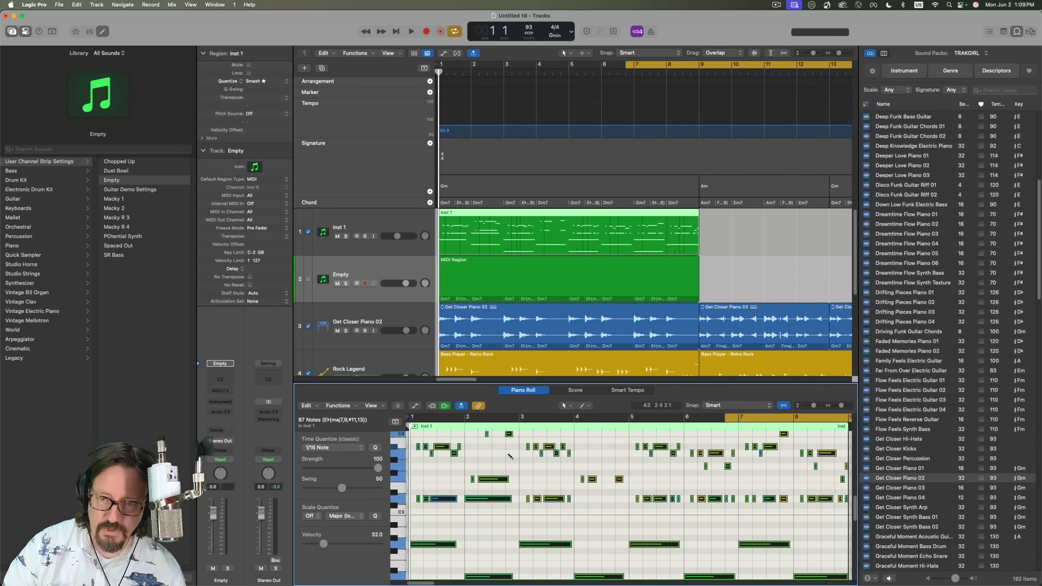
pyautogui.click(488, 263)
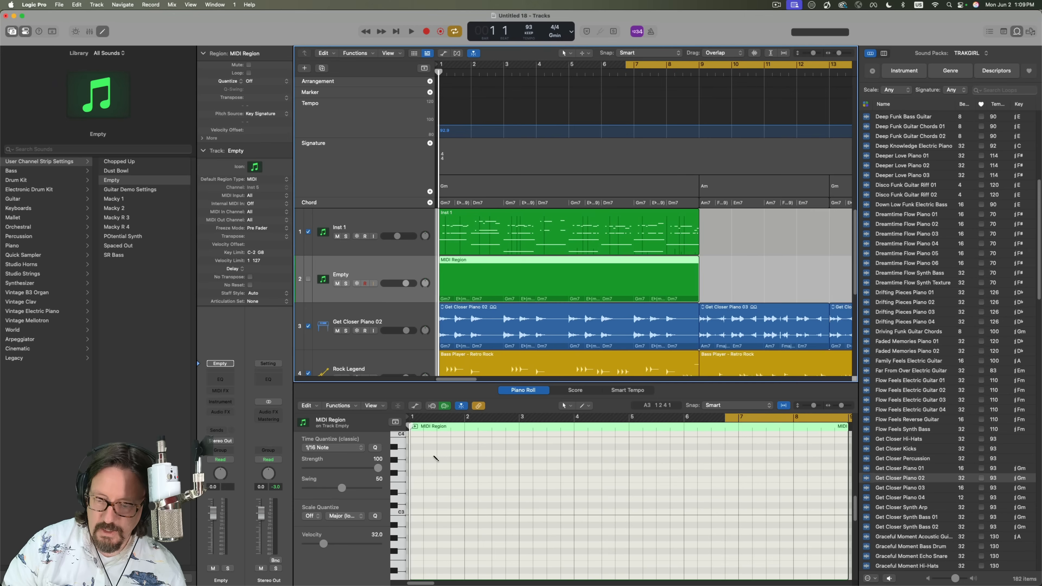
pyautogui.press('super+v')
pyautogui.hscroll(-5, 510, 361)
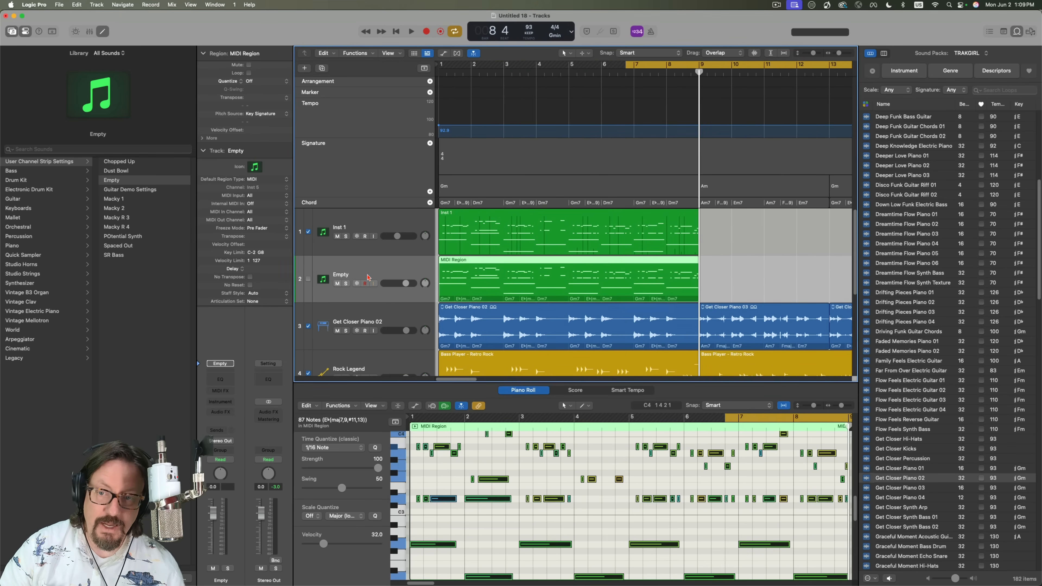
# Step: Replace the original Inst 1 region with the MIDI region from the Empty track, and play it from the start
pyautogui.click(486, 217)
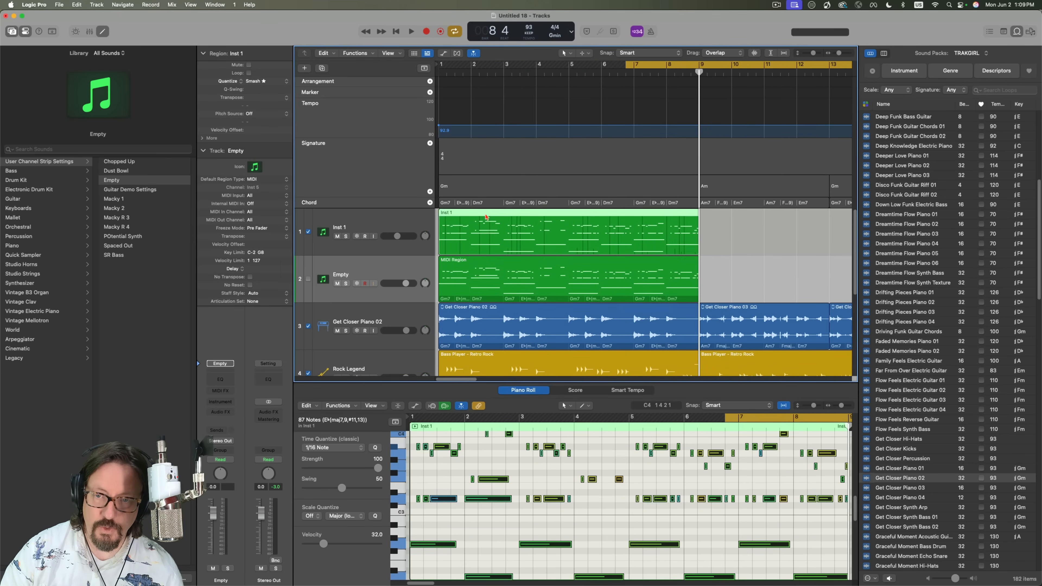
pyautogui.press('Delete')
pyautogui.moveTo(456, 272); pyautogui.dragTo(454, 234)
pyautogui.press('Return')
pyautogui.press('space')
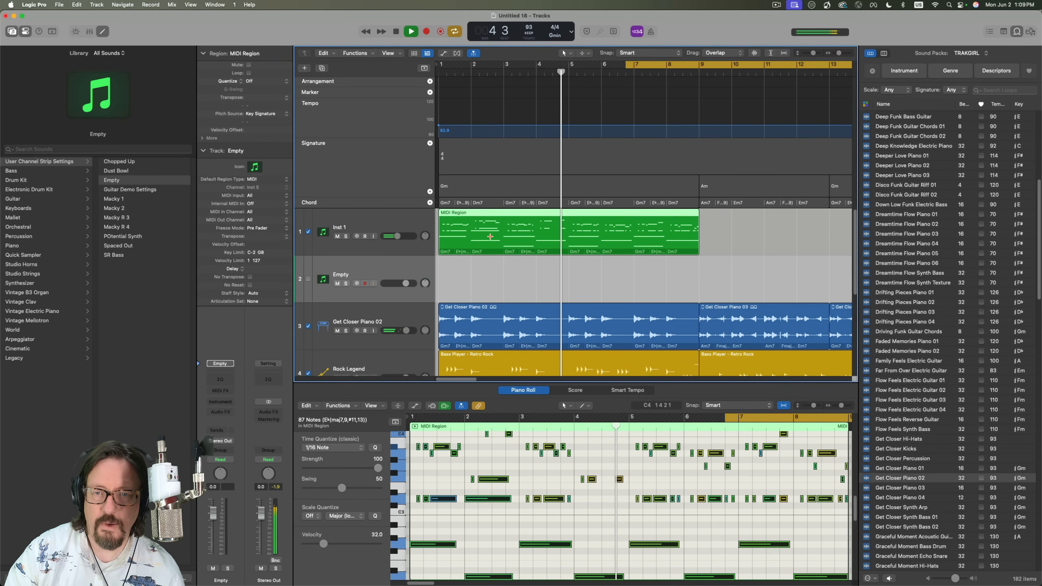
pyautogui.press('space')
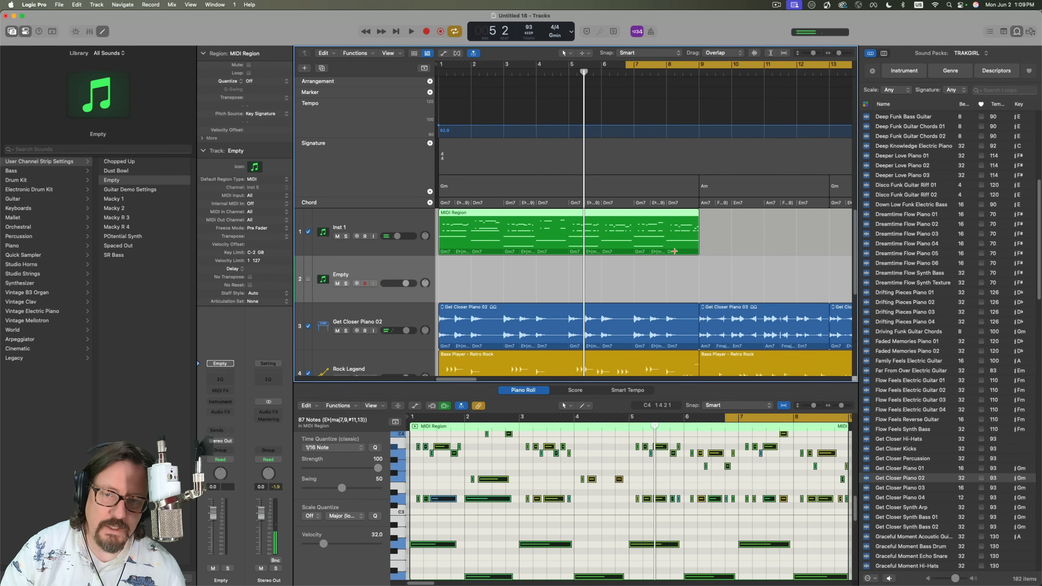
# Step: Start adding the MIDI region on Inst 1 to the Apple Loops library under the name Keys Demo
pyautogui.rightClick(473, 222)
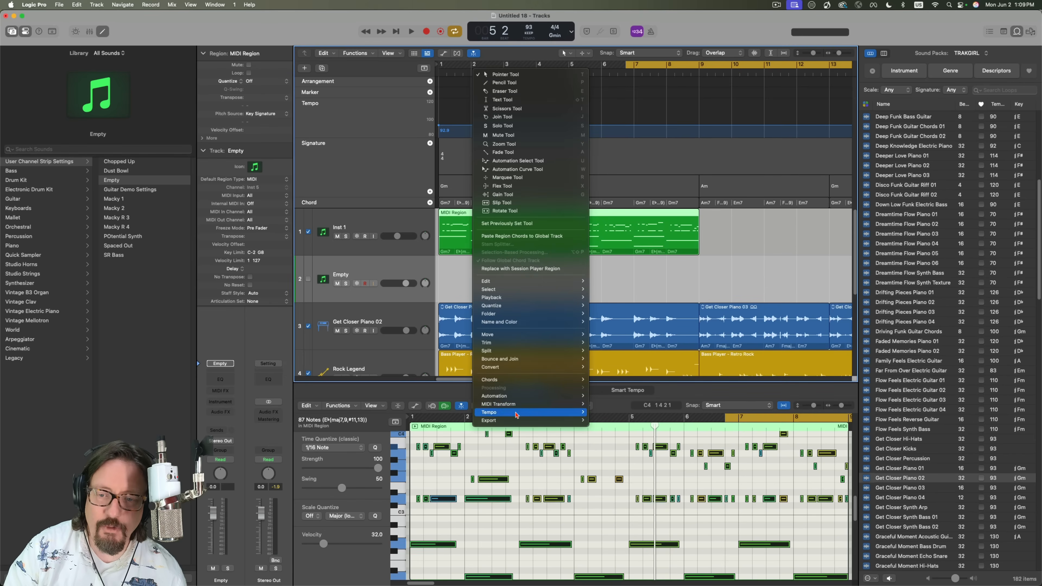
pyautogui.moveTo(575, 421)
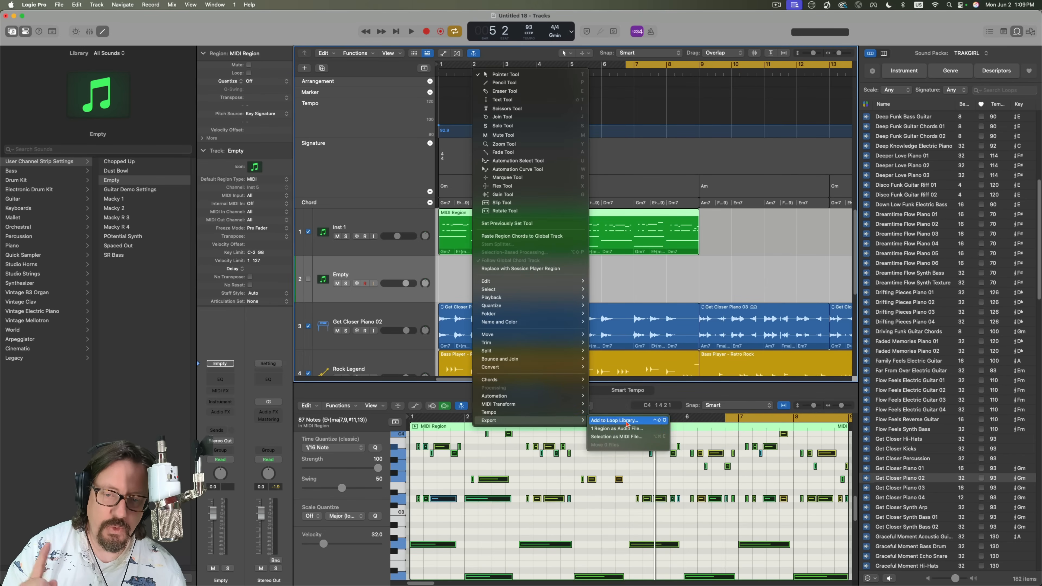
pyautogui.click(626, 422)
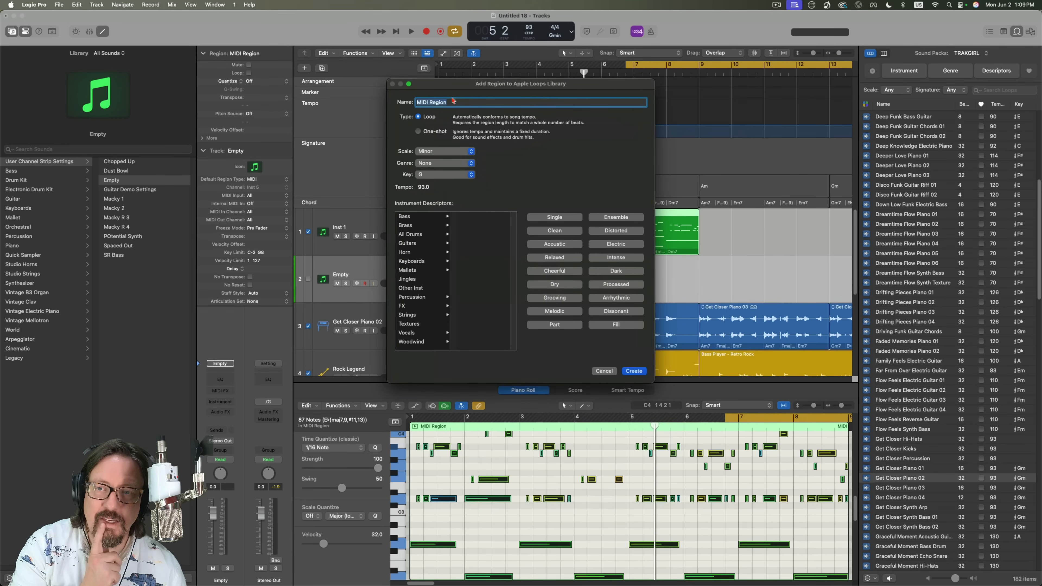
pyautogui.write('K')
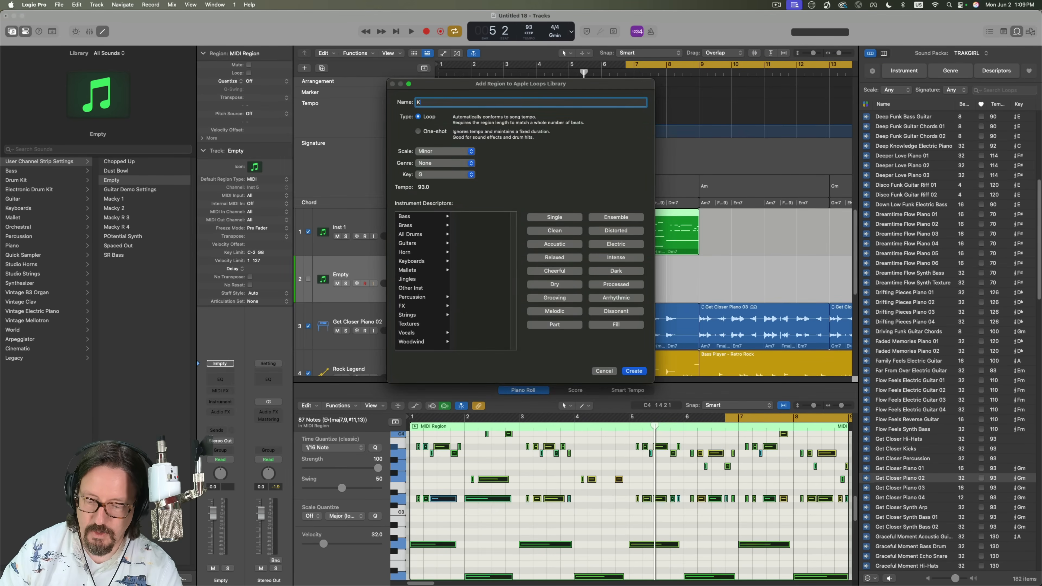
pyautogui.write('eys Demo')
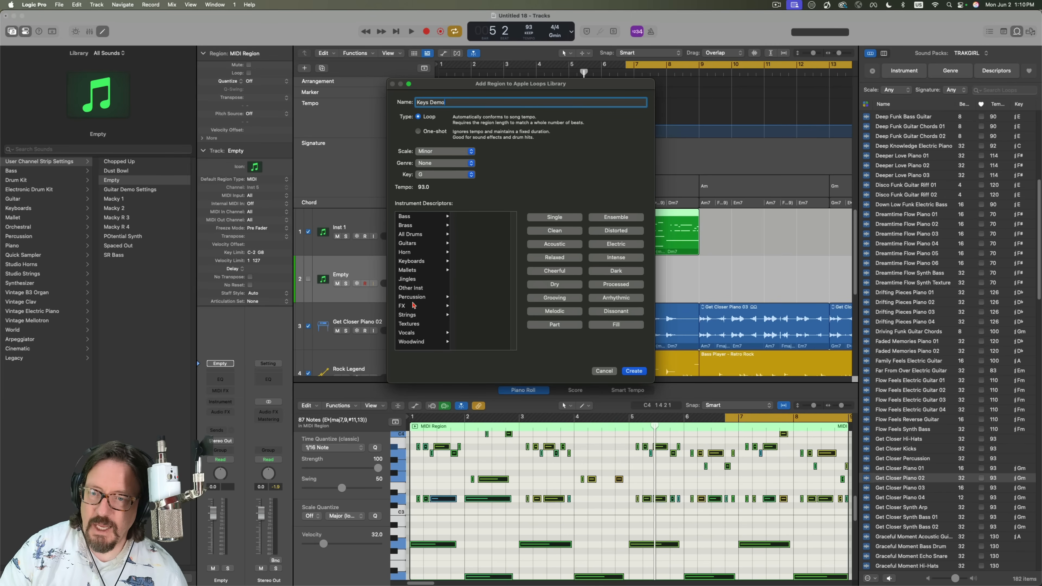
# Step: Tag the loop as Keyboards, Elec Piano with the descriptors Single, Clean, Electric, Relaxed and Cheerful, and create it
pyautogui.click(415, 264)
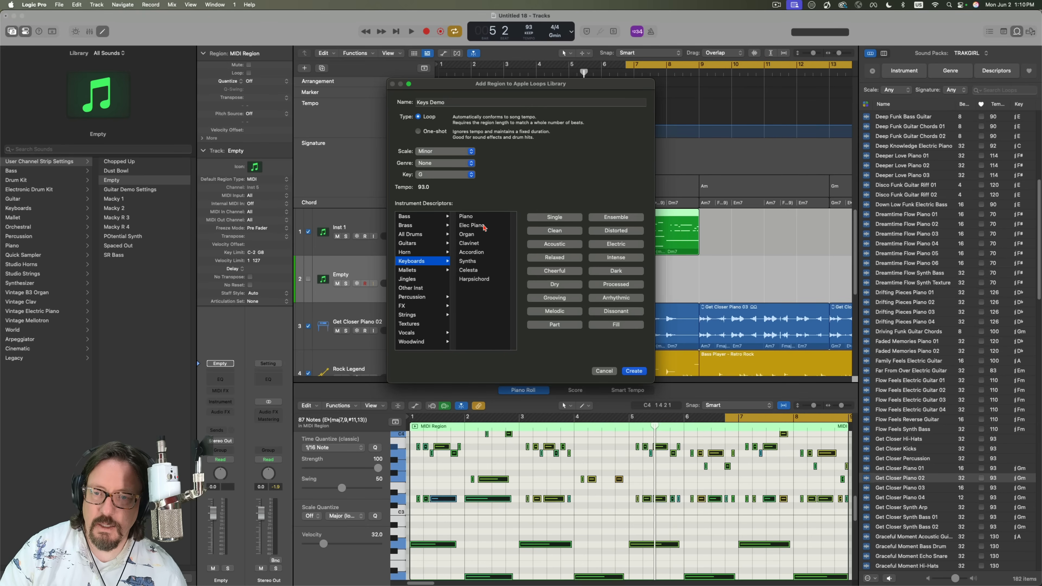
pyautogui.click(473, 227)
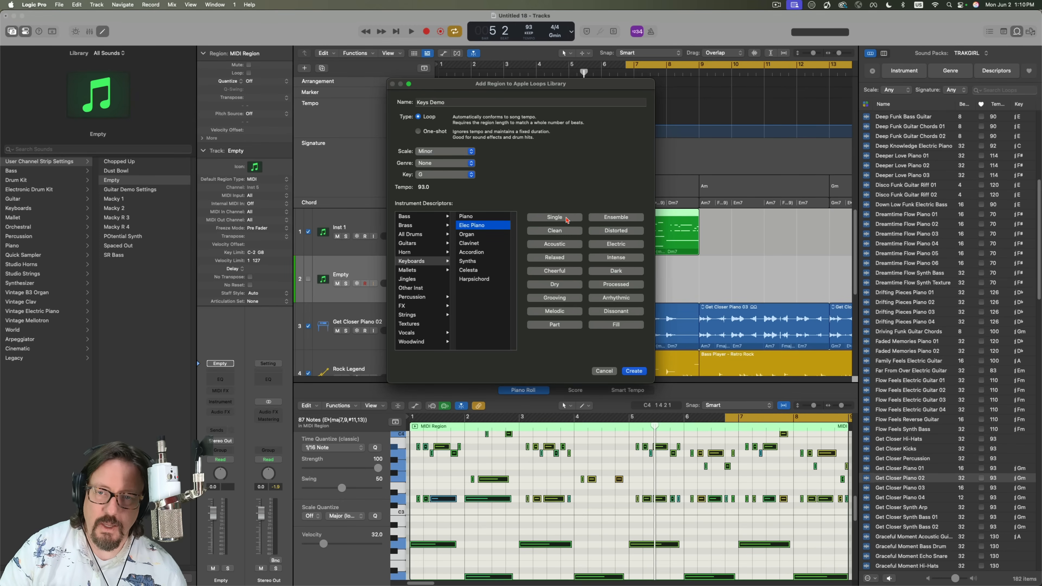
pyautogui.click(553, 218)
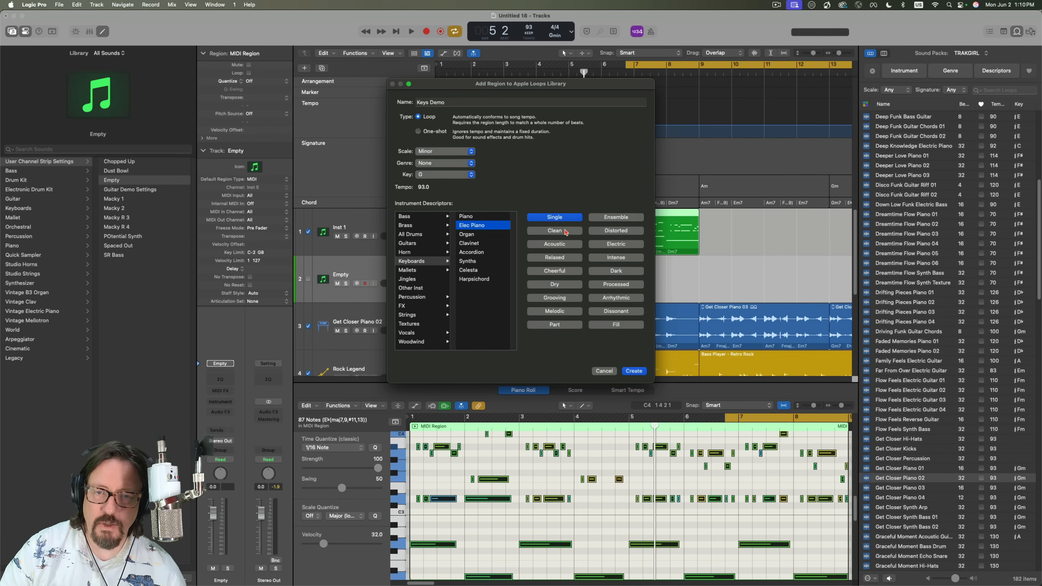
pyautogui.click(574, 231)
pyautogui.click(600, 245)
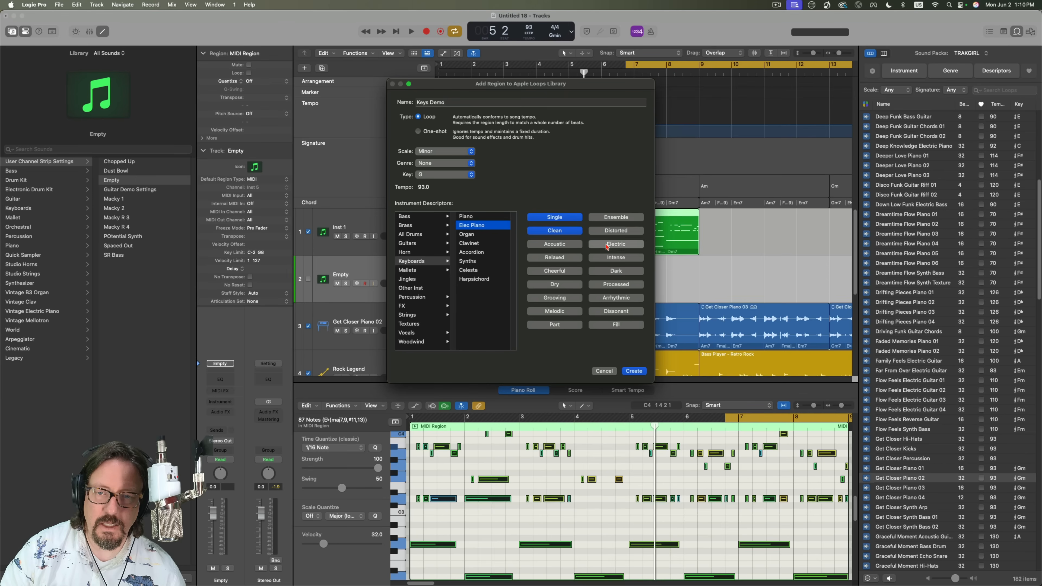
pyautogui.click(565, 260)
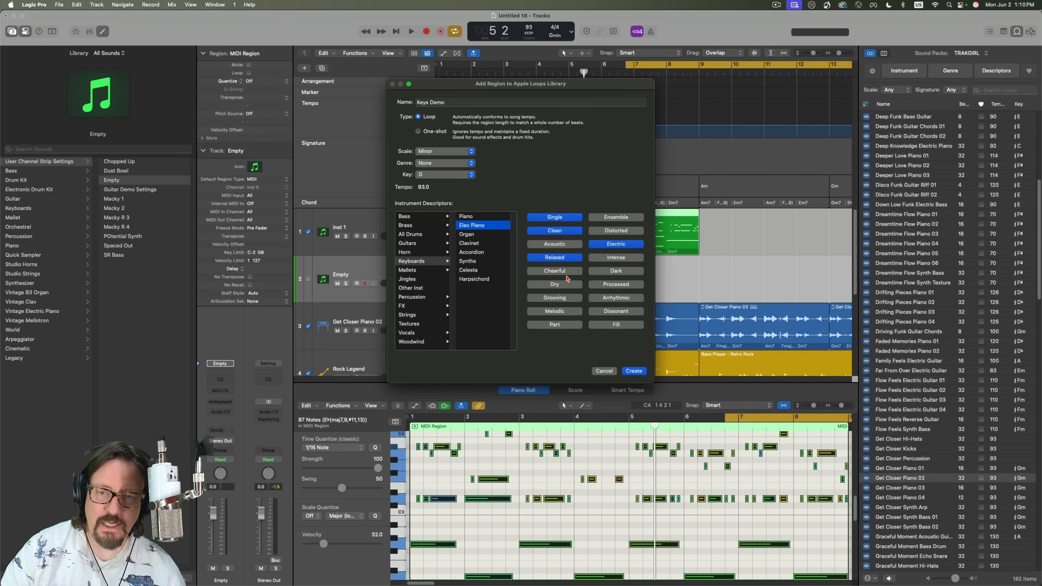
pyautogui.click(572, 272)
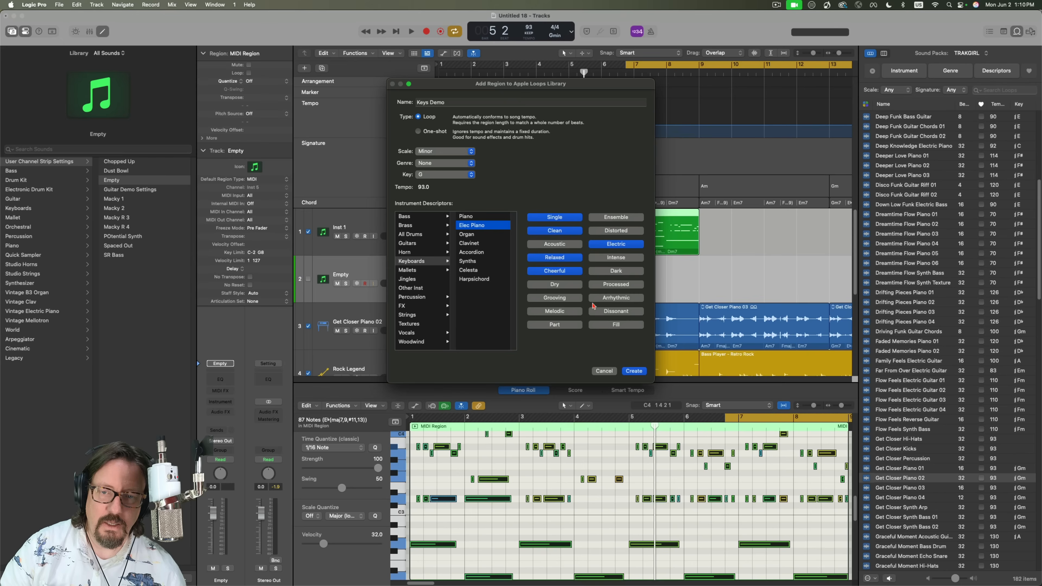
pyautogui.click(635, 372)
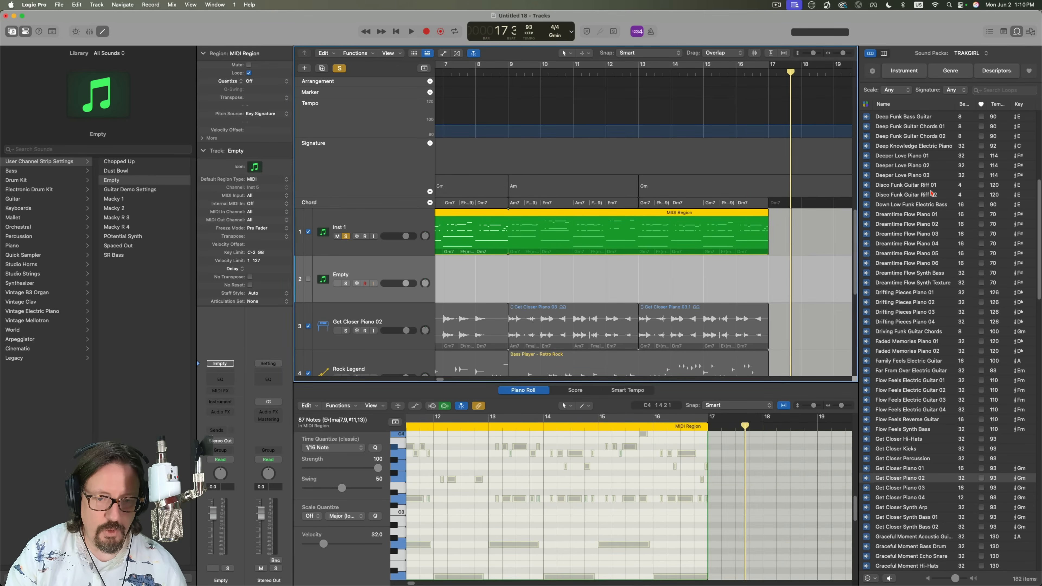
# Step: Show the My Loops sound pack in the Loop Browser and preview the Keys Demo loop
pyautogui.press('super+Left')
pyautogui.press('super+Left')
pyautogui.press('super+Left')
pyautogui.press('super+Left')
pyautogui.press('super+Left')
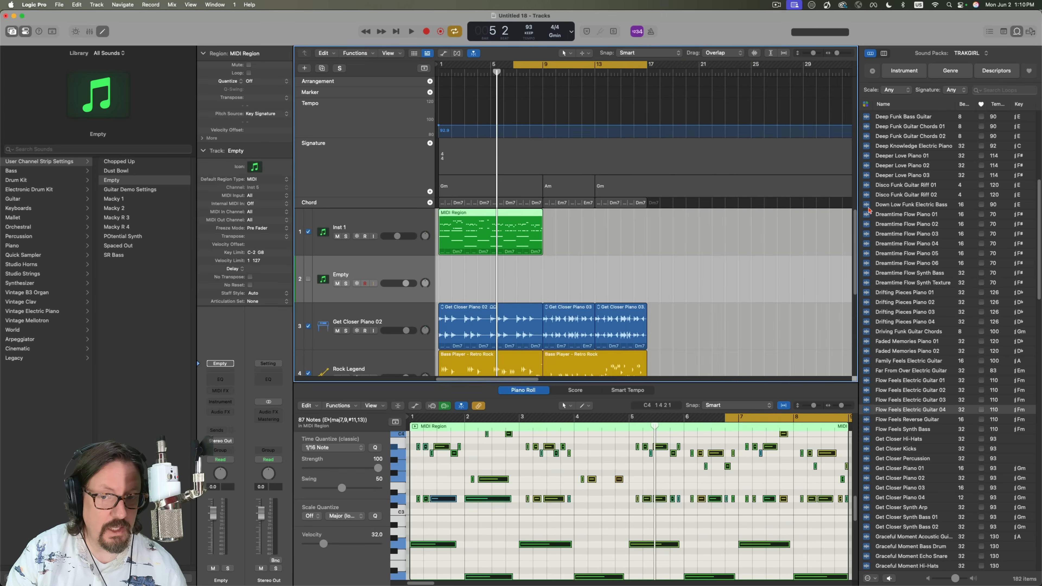
pyautogui.click(977, 53)
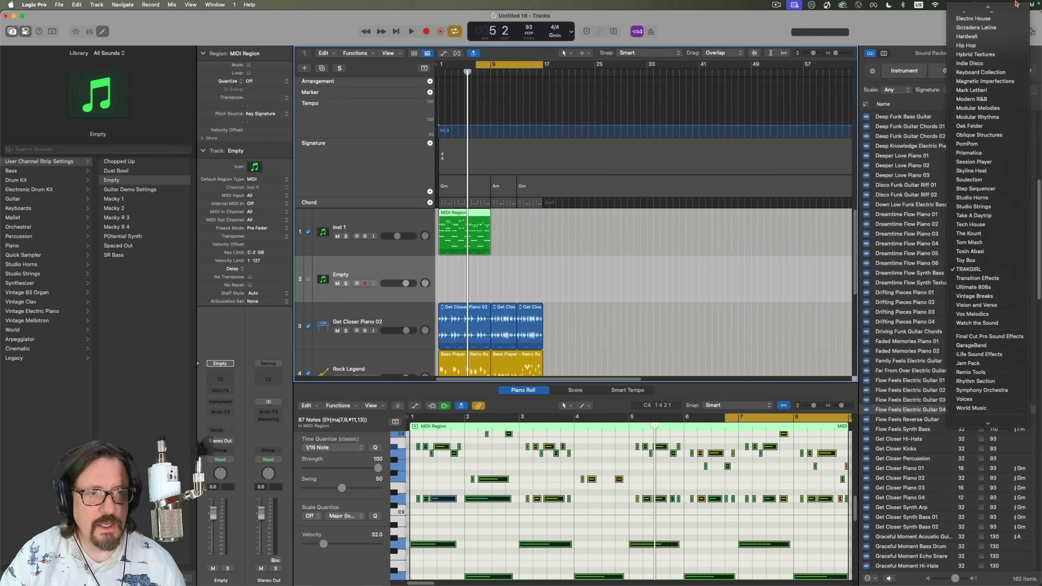
pyautogui.click(1013, 22)
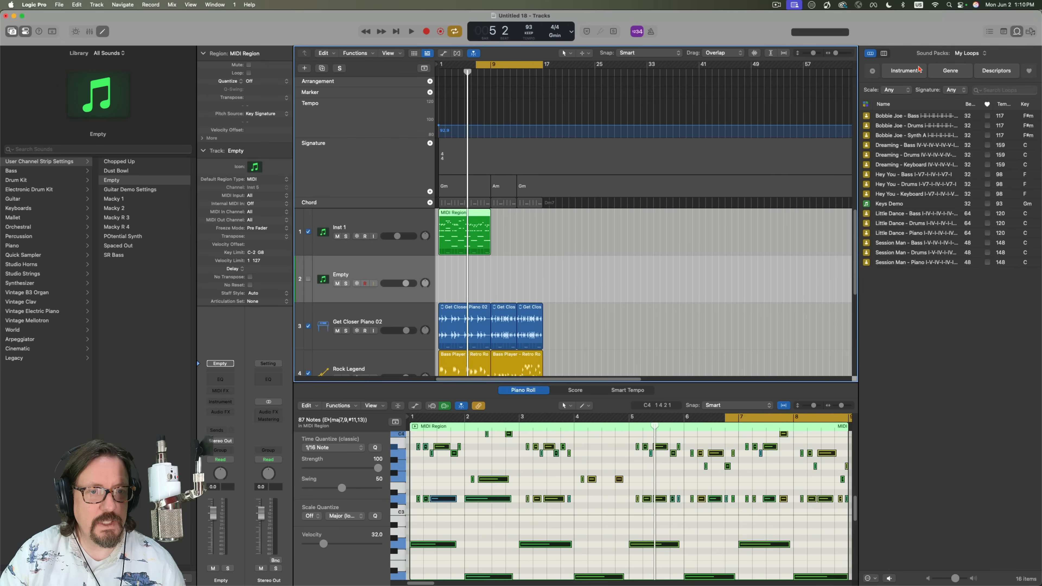
pyautogui.click(888, 205)
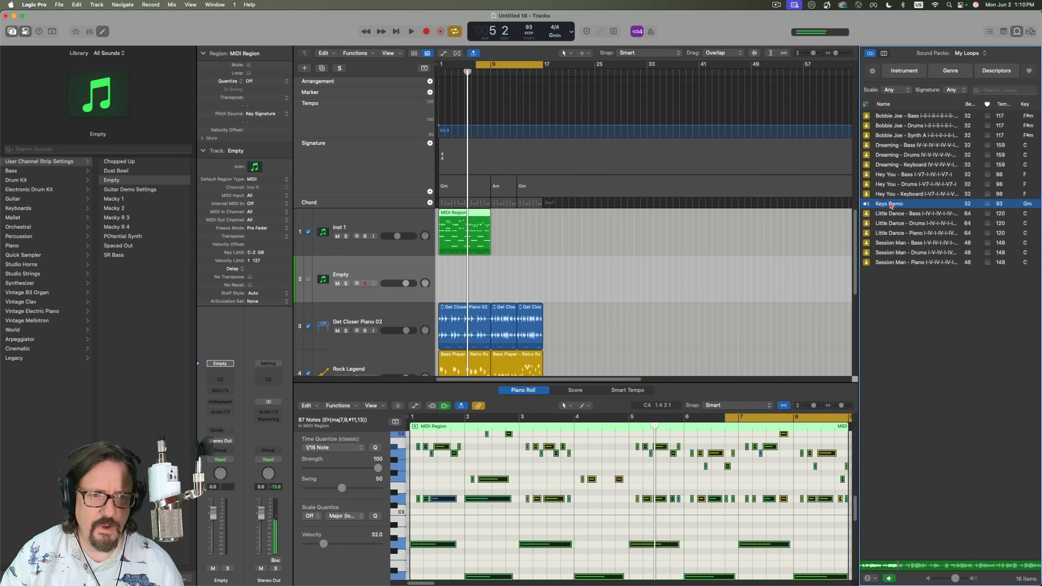
# Step: Place the Keys Demo loop on the Inst 1 track at bar 25 and inspect its region chords around bar 28
pyautogui.moveTo(891, 205); pyautogui.dragTo(593, 245)
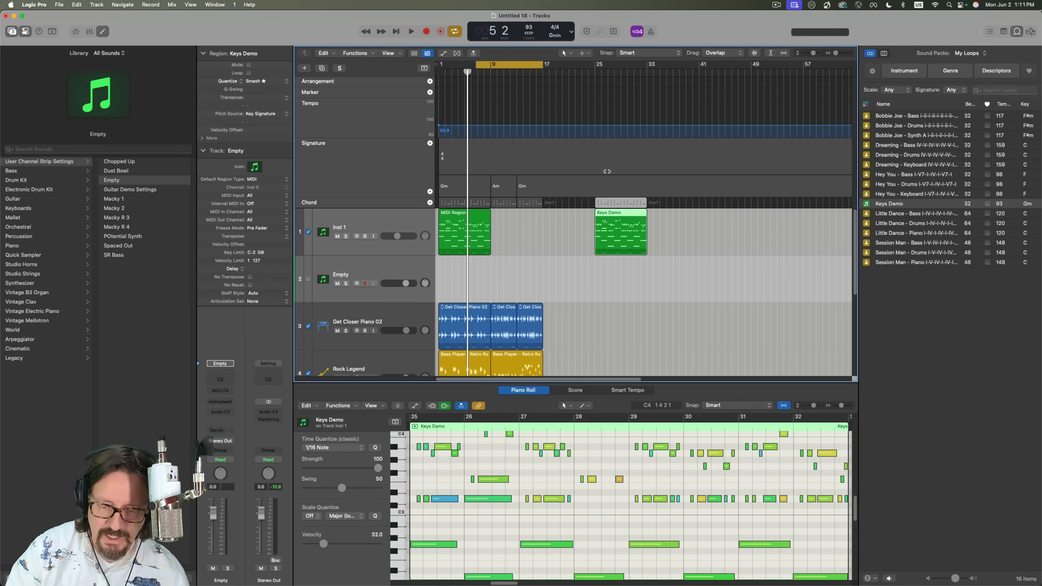
pyautogui.click(614, 72)
pyautogui.press('z')
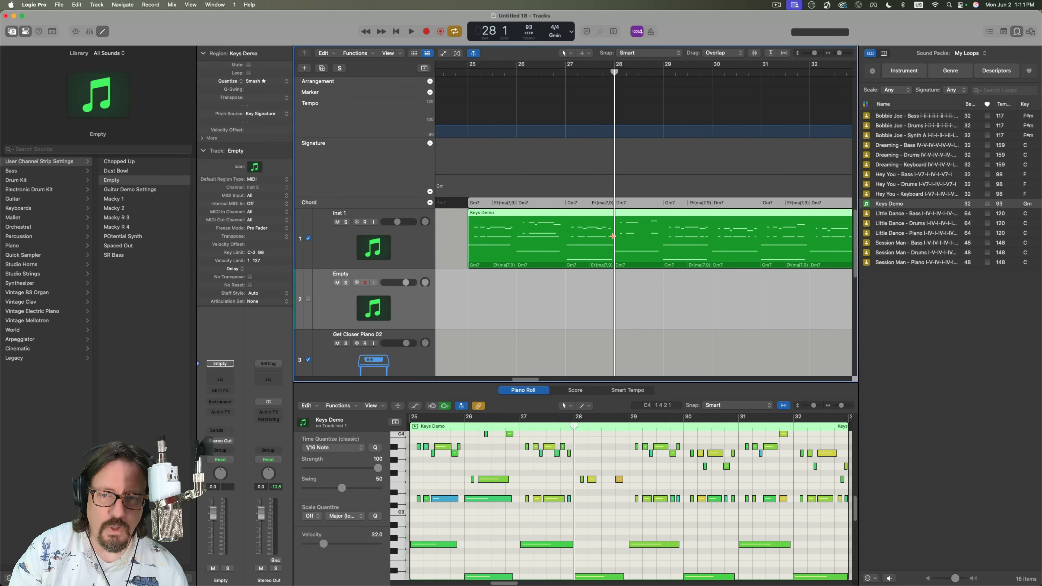
# Step: Place the chord track's chords above Keys Demo on the Empty track as a MIDI region at bar 25
pyautogui.press('z')
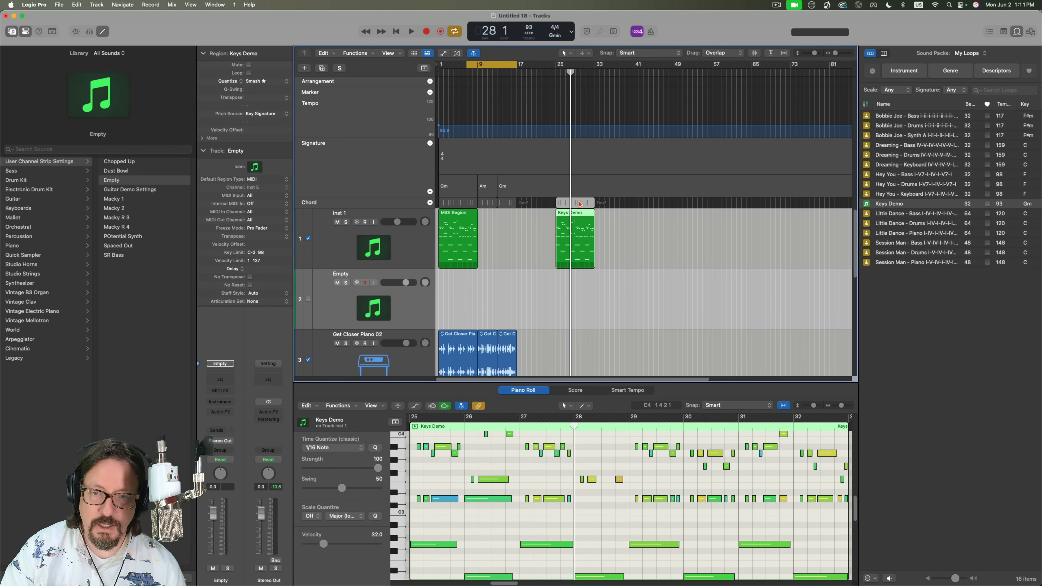
pyautogui.moveTo(580, 205); pyautogui.dragTo(575, 282)
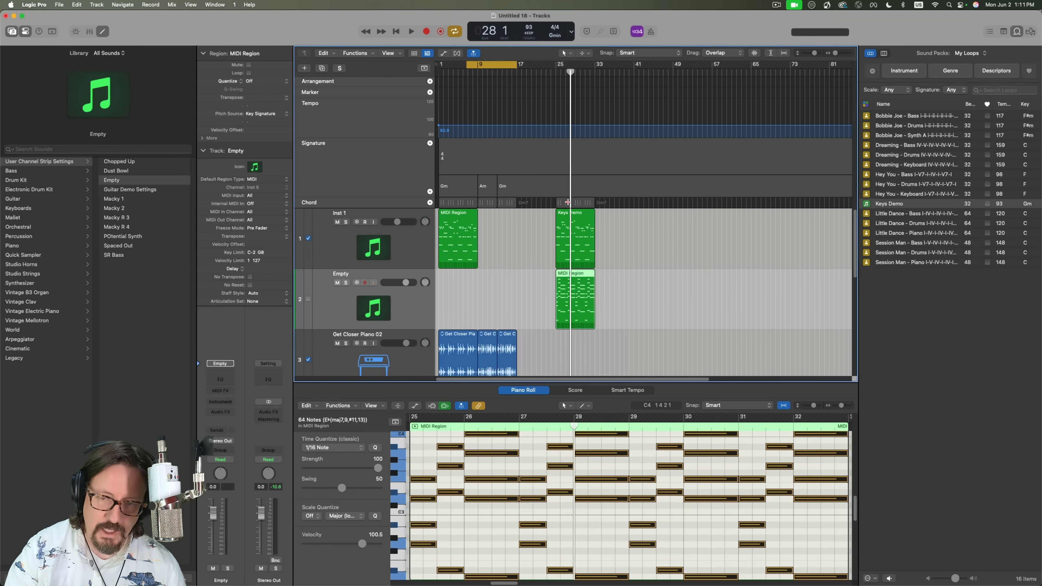
pyautogui.press('z')
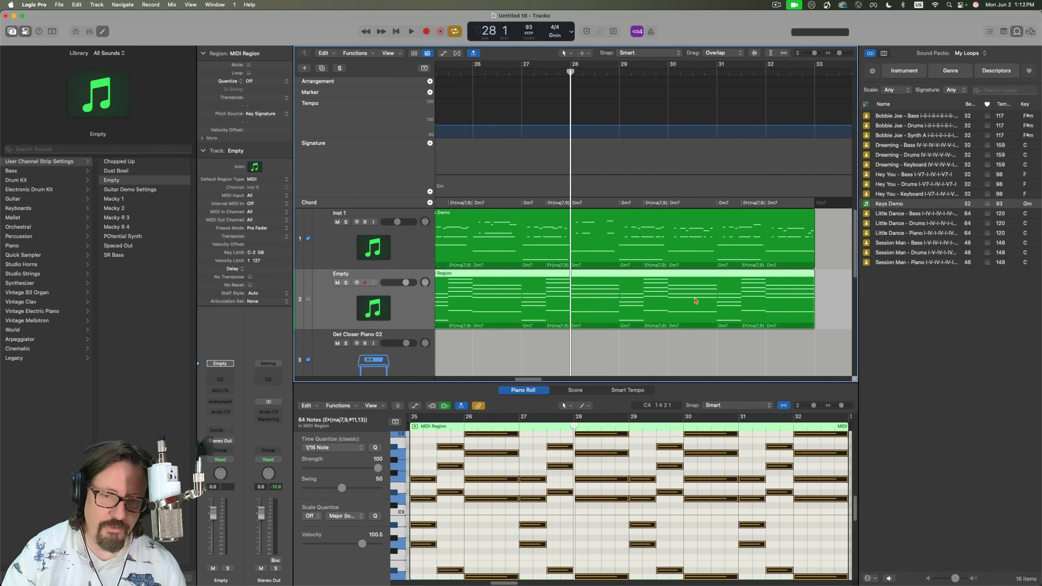
# Step: Examine the whole arrangement, including the two regions at bar 25 and all six tracks down to Smash
pyautogui.hscroll(-5, 683, 302)
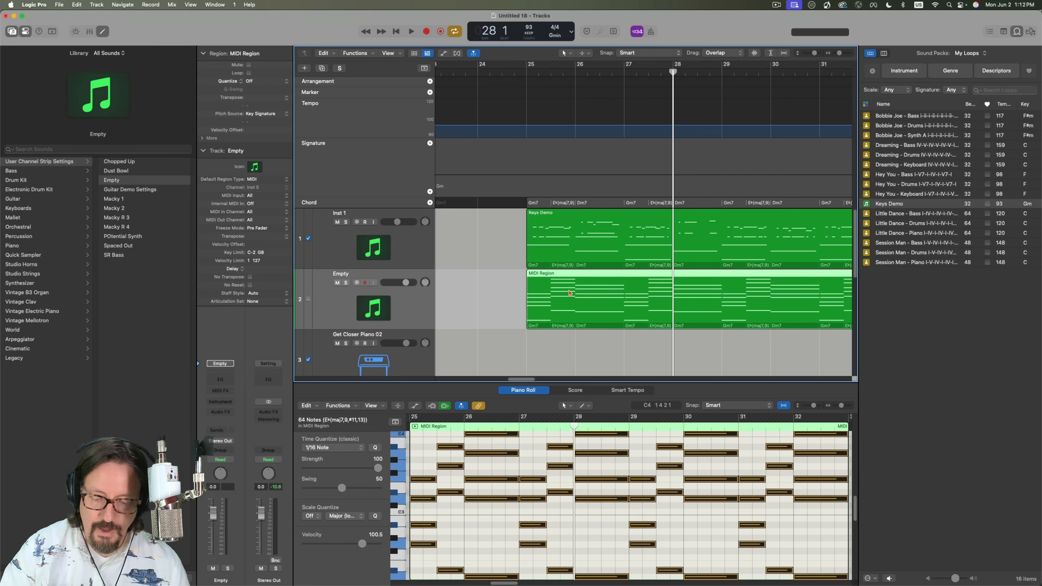
pyautogui.press('super+Left')
pyautogui.press('super+Left')
pyautogui.press('super+Left')
pyautogui.press('super+Left')
pyautogui.press('super+Left')
pyautogui.press('super+Left')
pyautogui.press('super+Left')
pyautogui.press('super+Left')
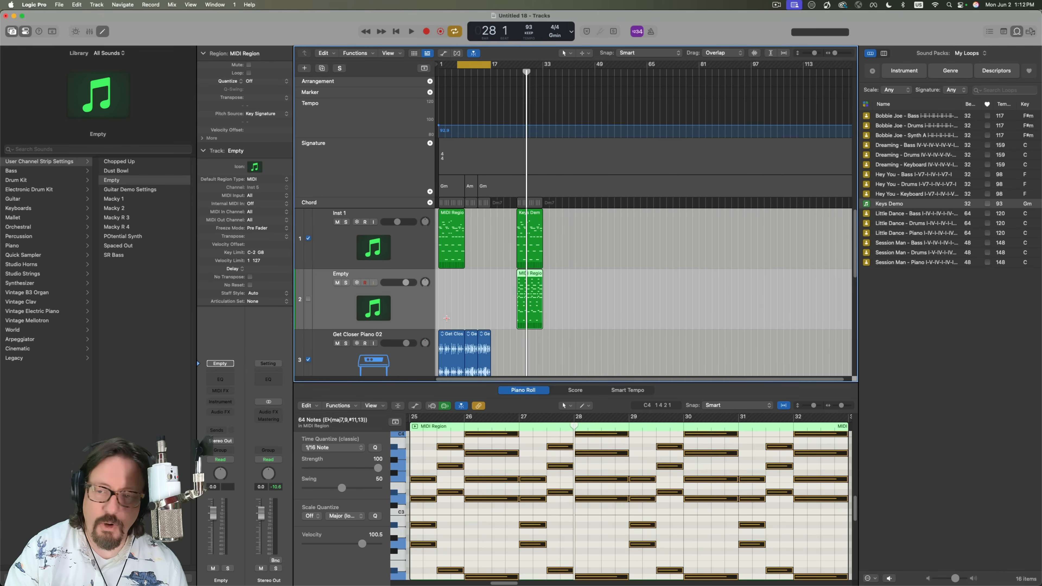
pyautogui.press('super+Up')
pyautogui.press('super+Up')
pyautogui.press('super+Up')
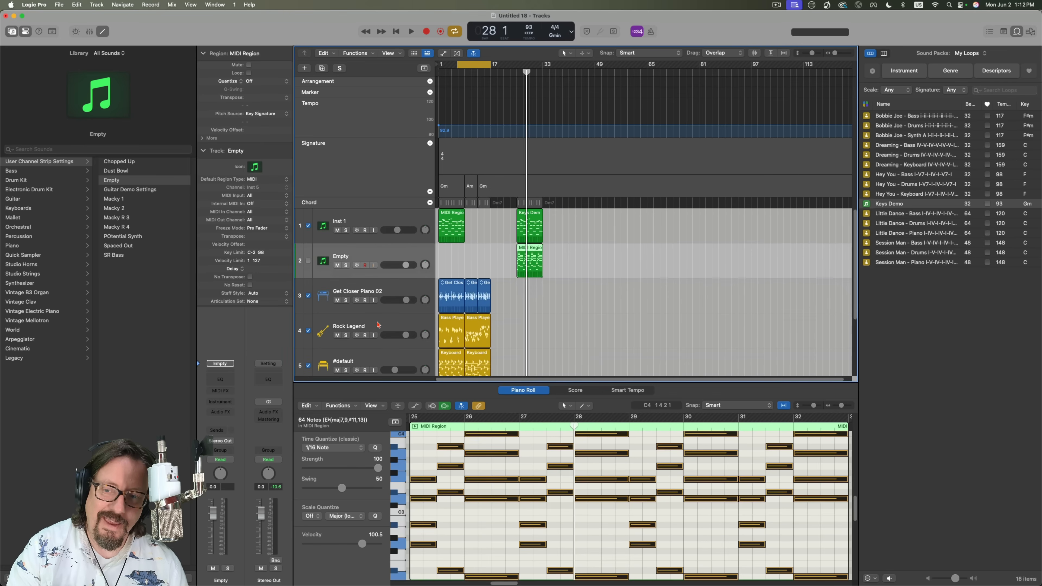
pyautogui.press('super+Up')
pyautogui.press('super+Up')
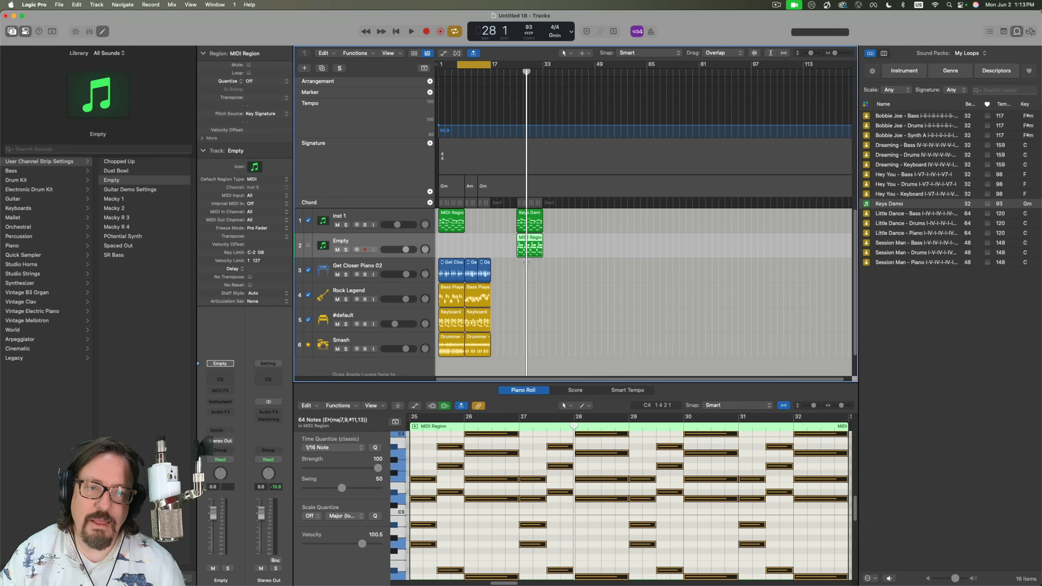
# Step: Browse the Indie Disco, Soulection and Toy Box sound packs in the Loop Browser
pyautogui.click(984, 54)
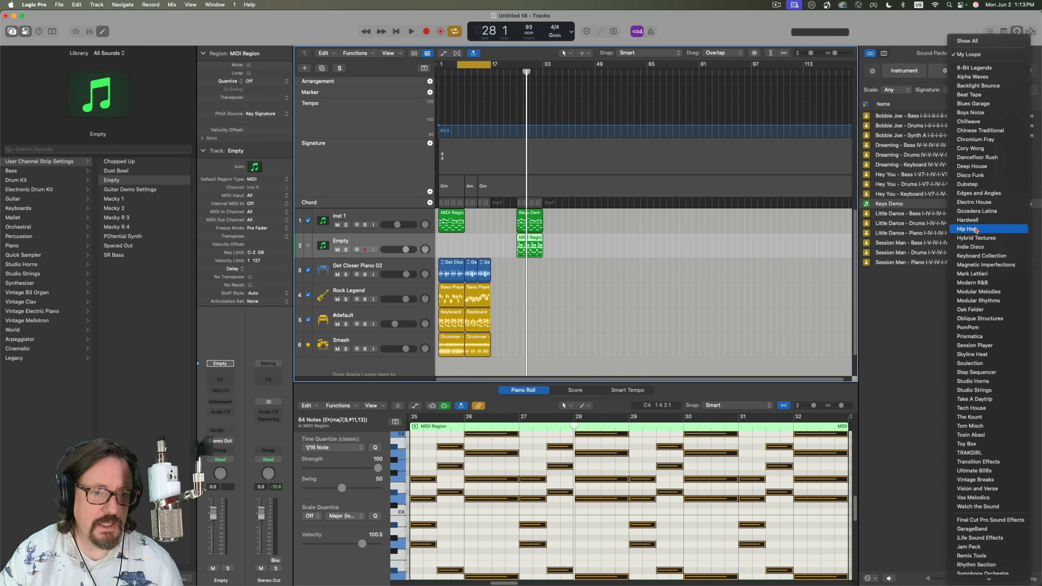
pyautogui.click(973, 248)
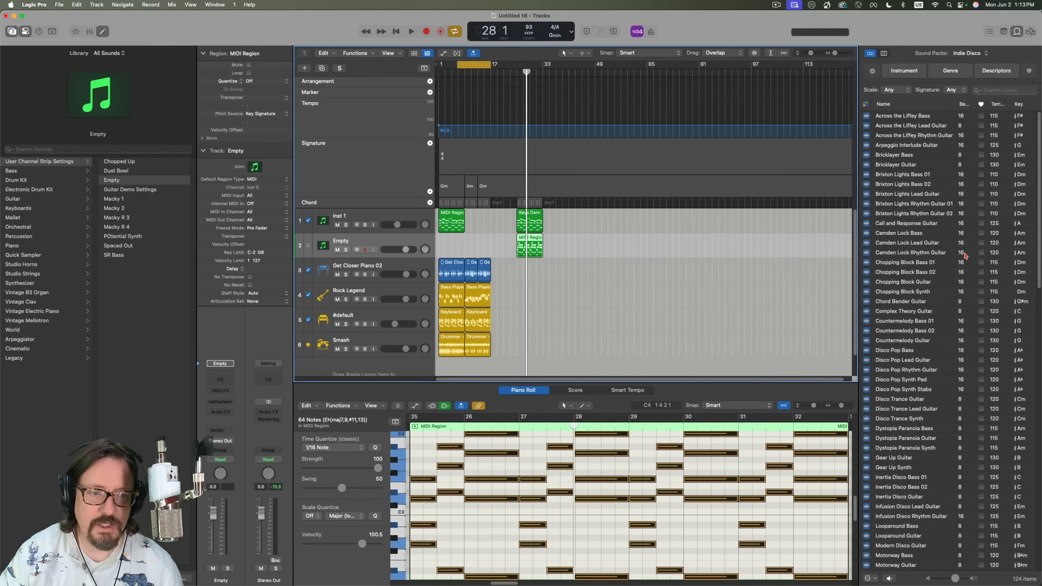
pyautogui.scroll(-10, 898, 297)
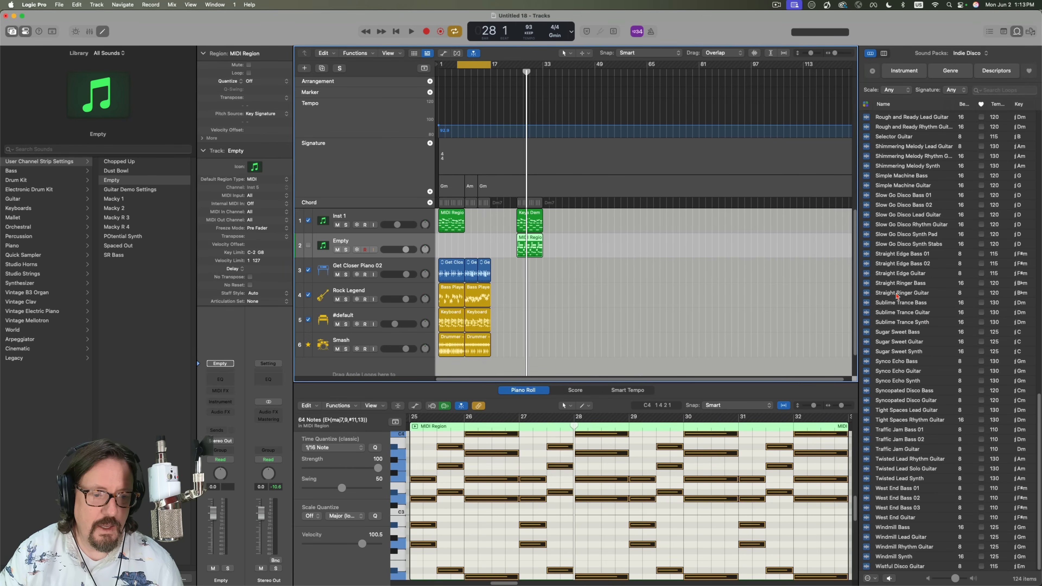
pyautogui.scroll(15, 897, 295)
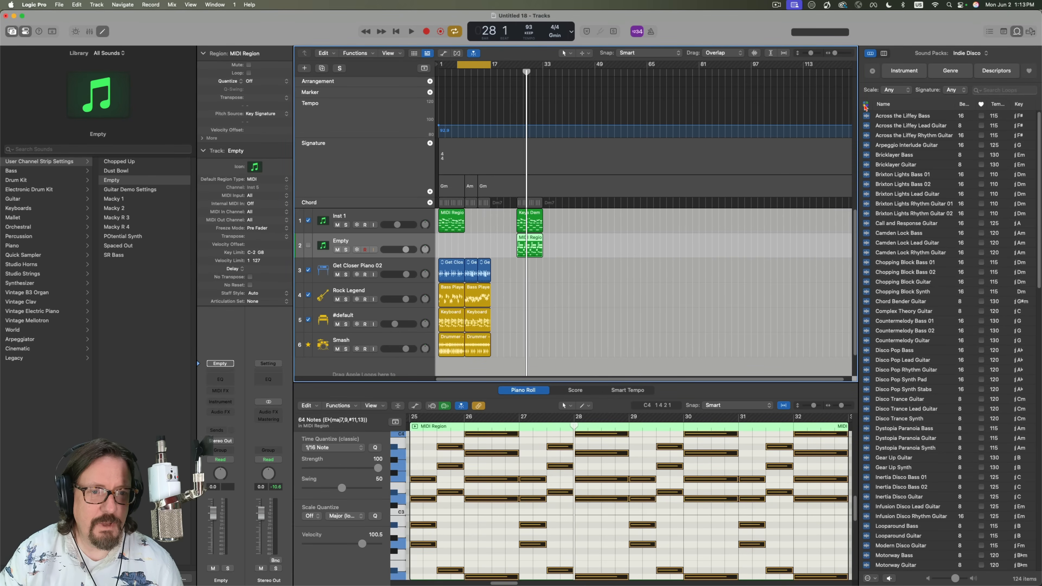
pyautogui.click(970, 53)
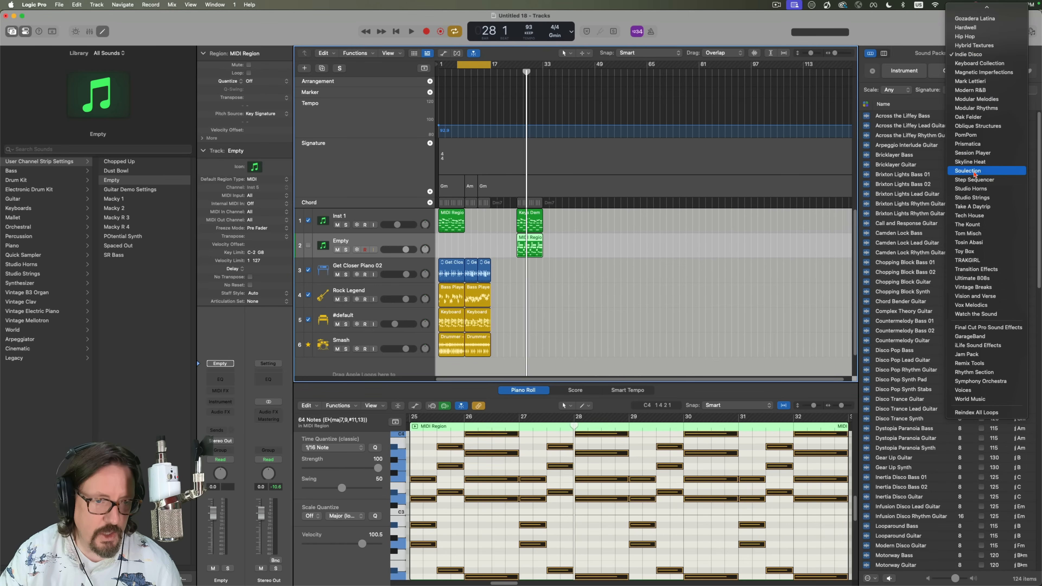
pyautogui.click(969, 171)
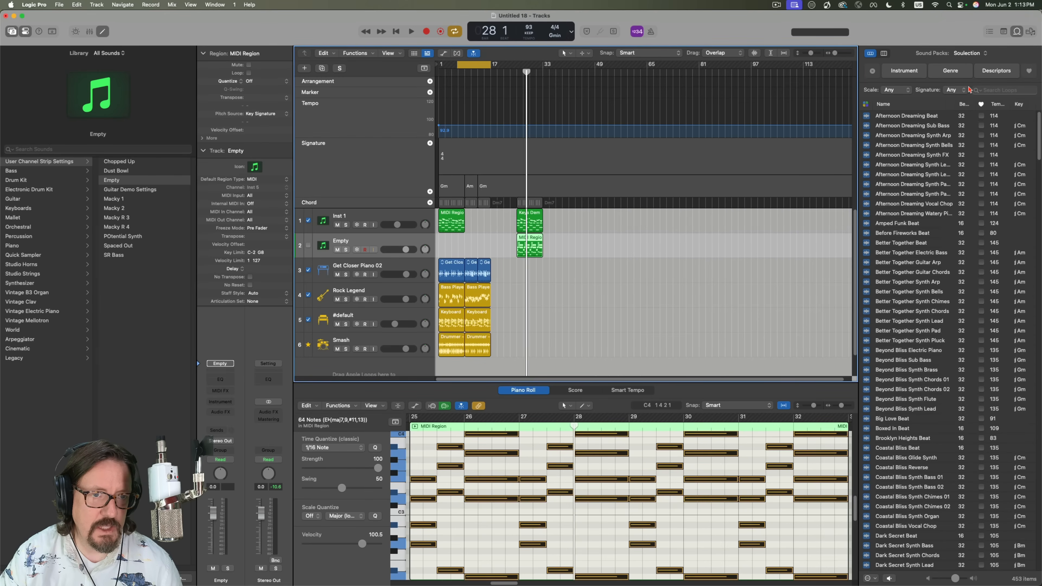
pyautogui.click(968, 53)
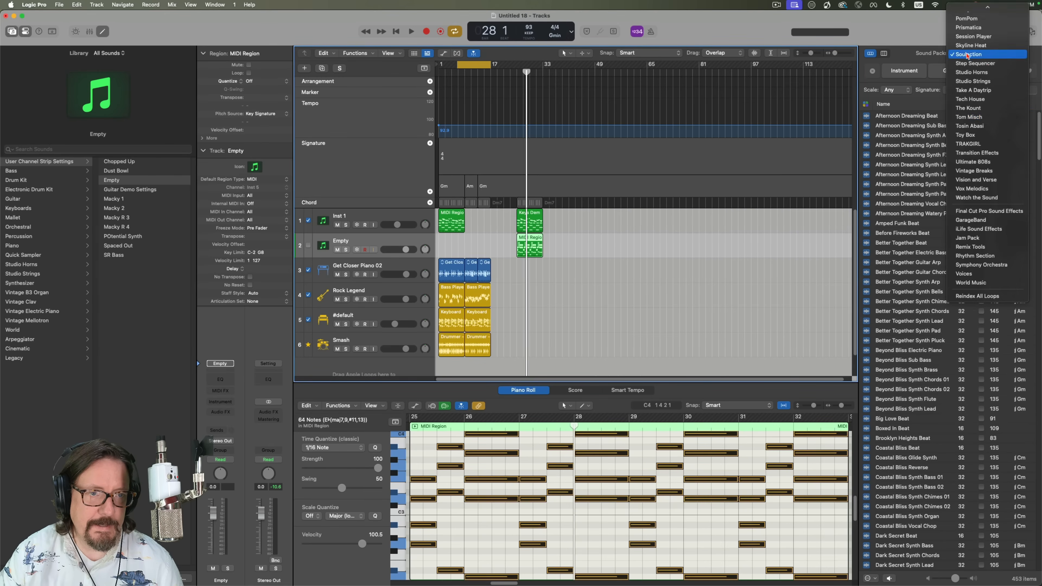
pyautogui.click(967, 135)
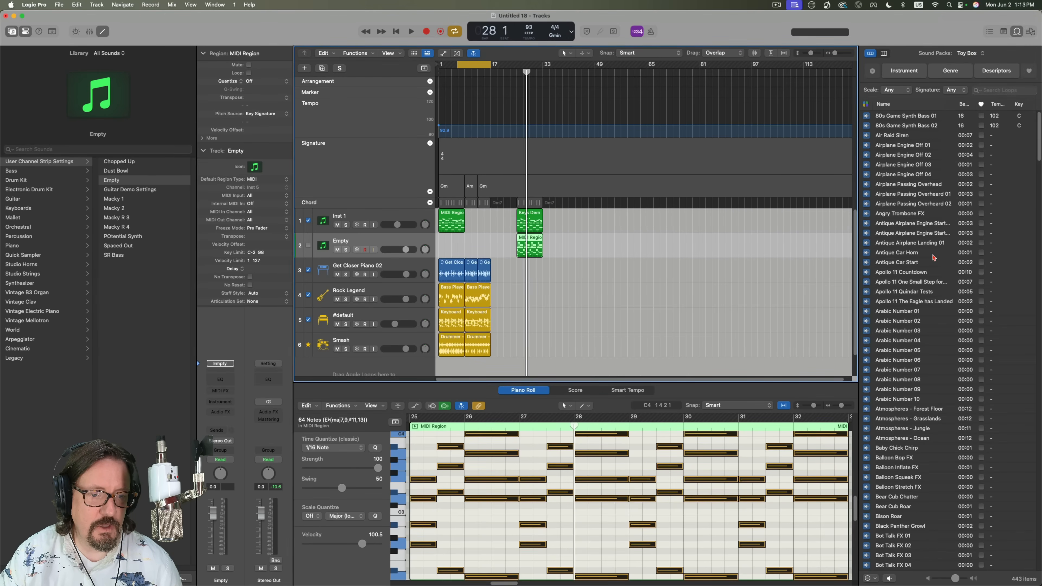
pyautogui.scroll(-20, 912, 314)
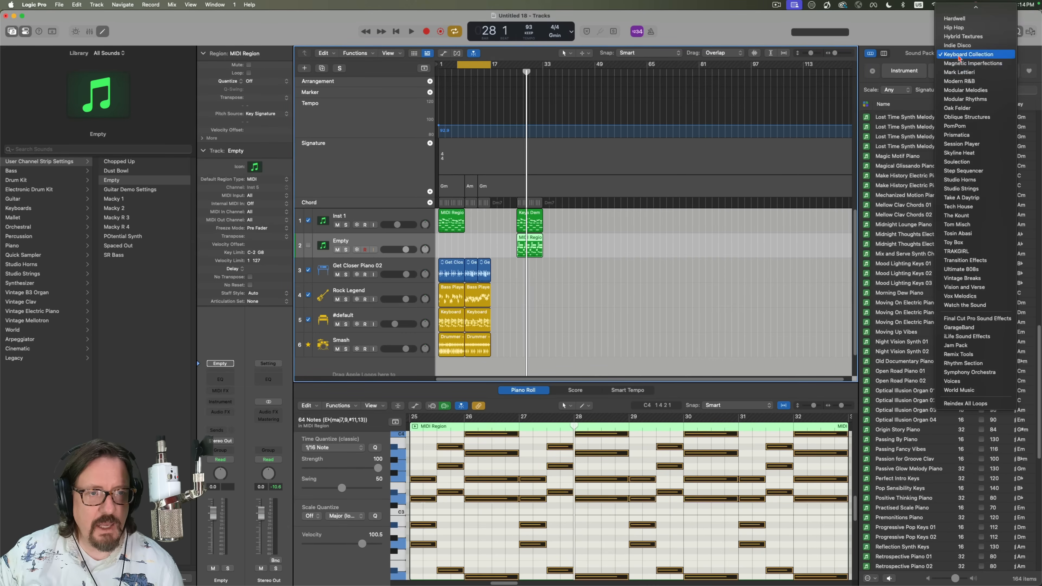
# Step: Show the Keyboard Collection sound pack and set the Loop Browser's chord handling to Keep Region Chords
pyautogui.click(961, 55)
pyautogui.scroll(-10, 882, 230)
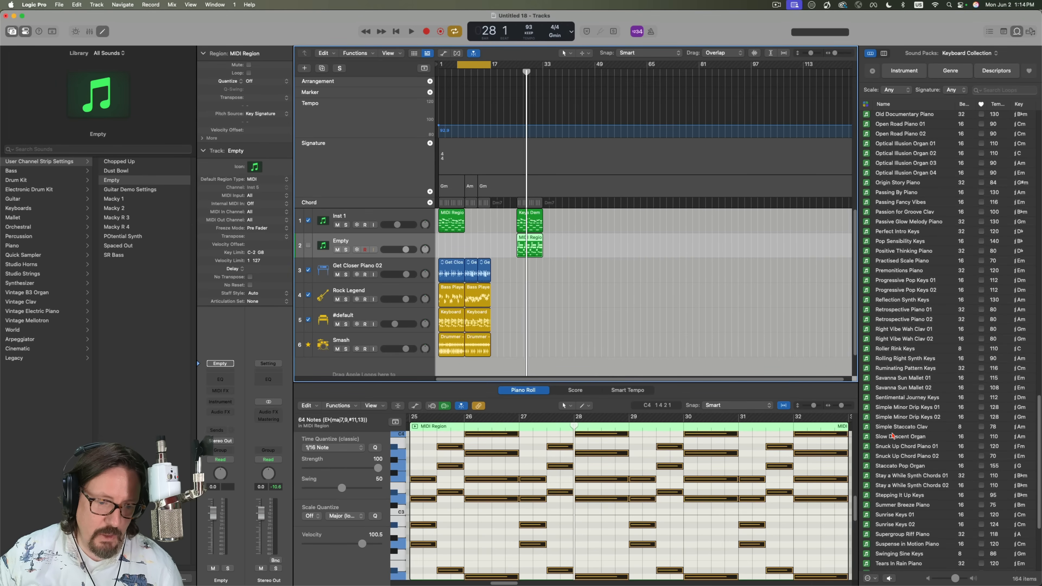
pyautogui.click(873, 578)
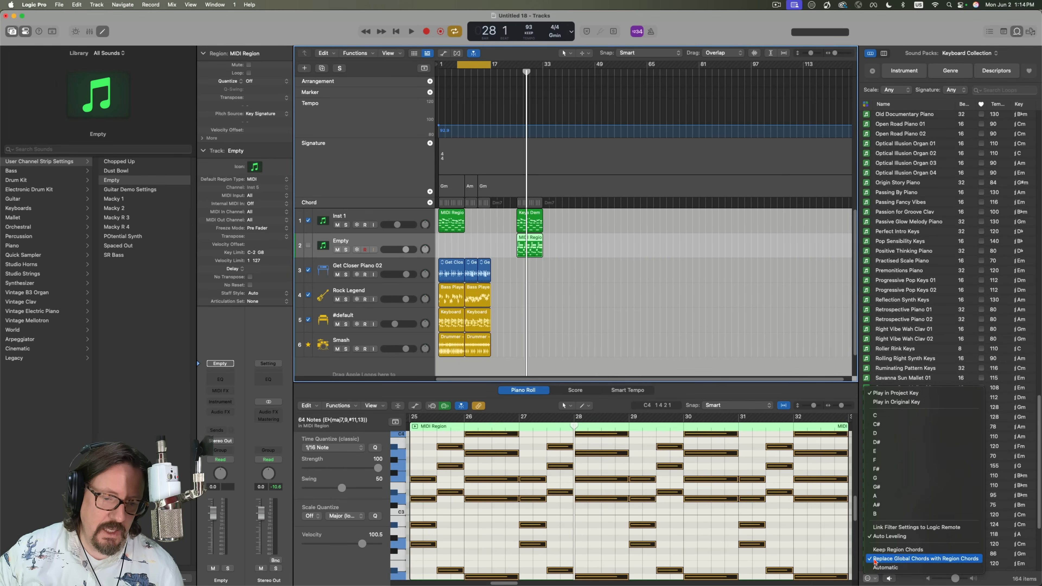
pyautogui.click(875, 561)
pyautogui.click(870, 578)
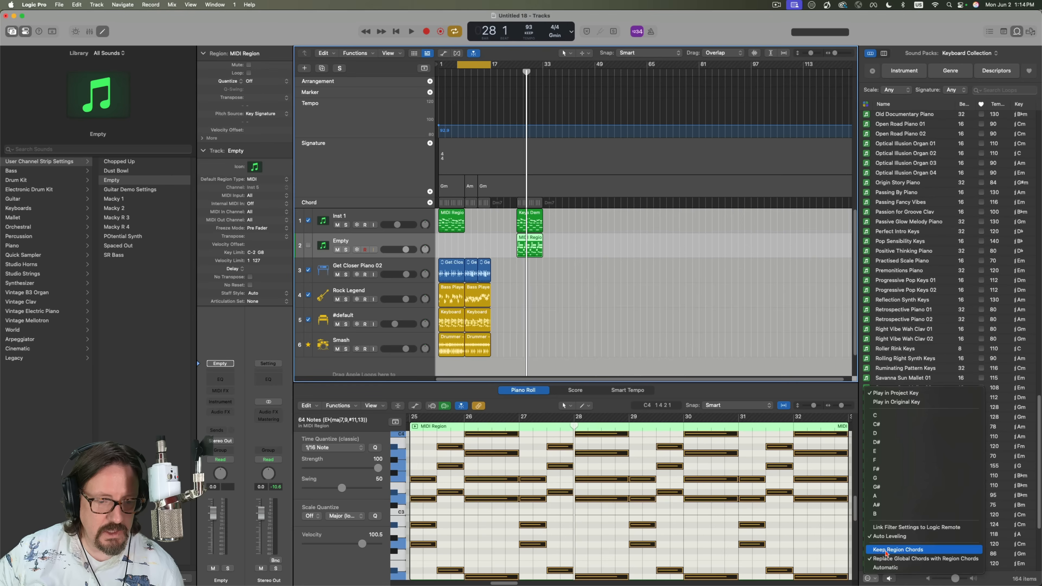
pyautogui.click(886, 550)
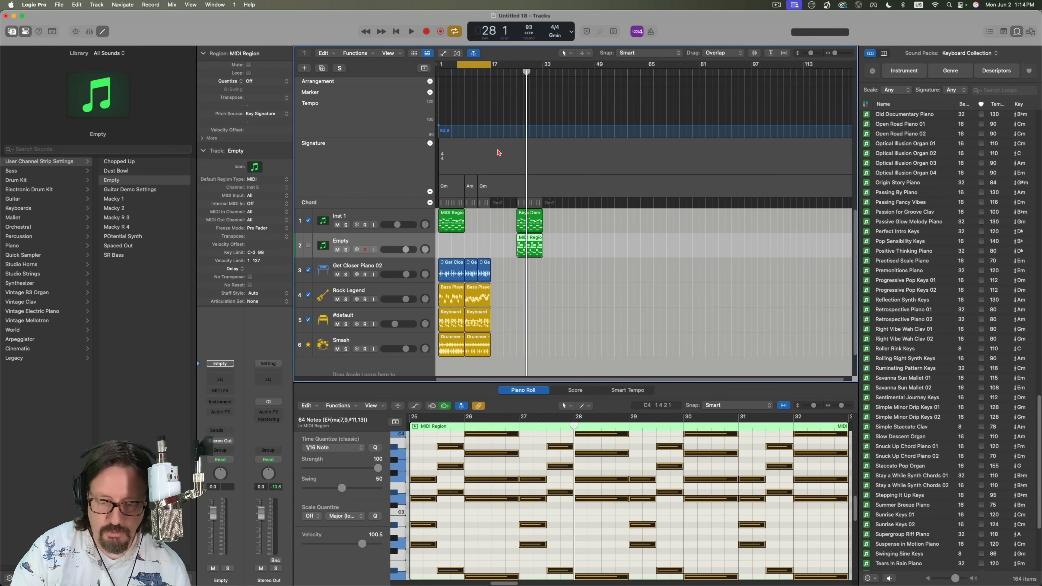
# Step: Place the Reflection Synth Keys loop at bar 25 on a new track below Smash
pyautogui.press('super+Right')
pyautogui.press('super+Right')
pyautogui.press('super+Right')
pyautogui.press('super+Right')
pyautogui.press('super+Right')
pyautogui.press('super+Right')
pyautogui.press('super+Right')
pyautogui.press('super+Right')
pyautogui.hscroll(-5, 512, 272)
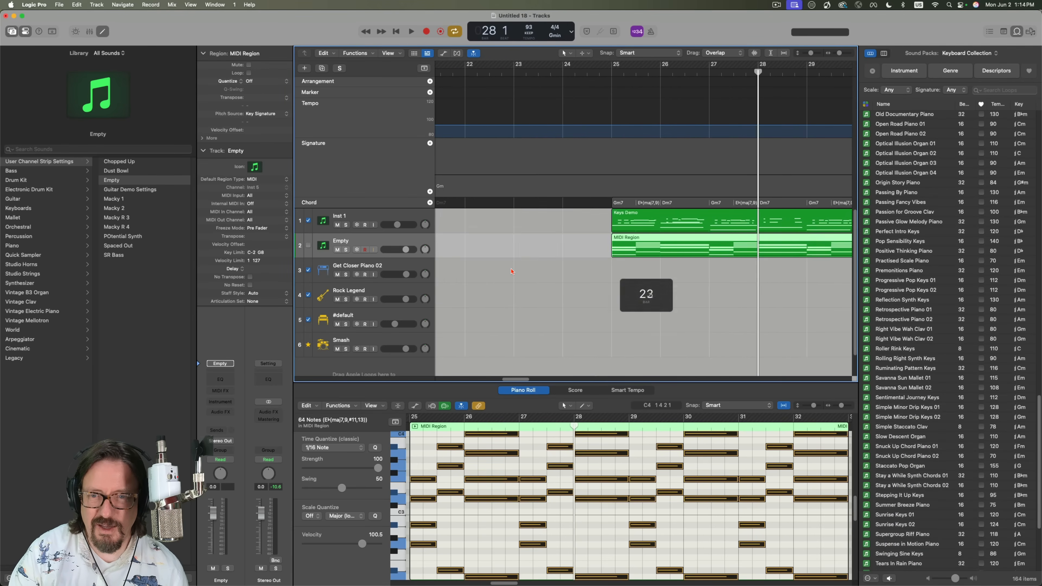
pyautogui.moveTo(903, 299); pyautogui.dragTo(621, 368)
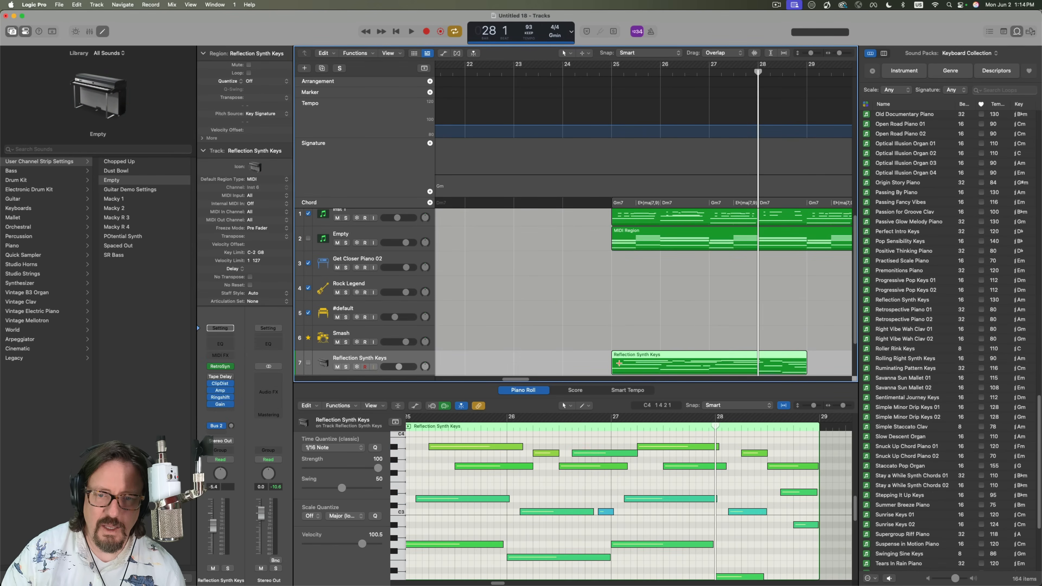
# Step: Play the section from just before bar 25 to hear Reflection Synth Keys together with Keys Demo
pyautogui.click(603, 71)
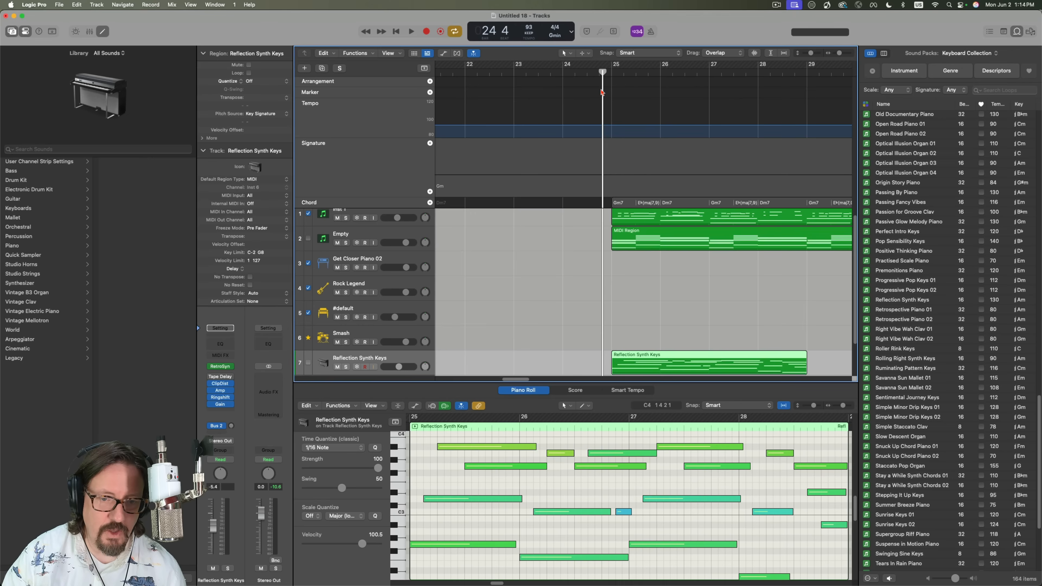
pyautogui.press('space')
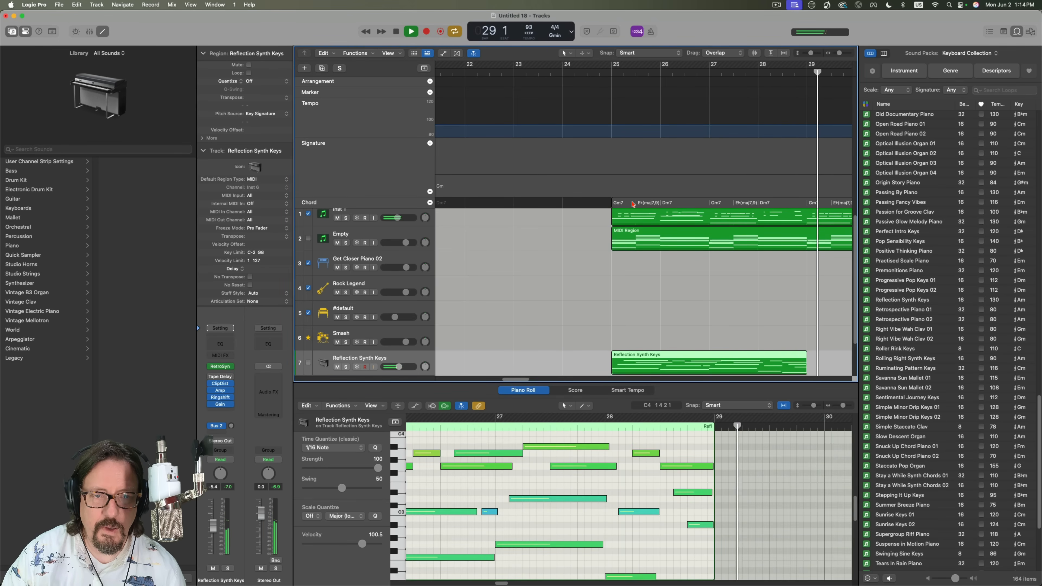
pyautogui.press('space')
# Step: Scale-quantize all notes of the Reflection Synth Keys region to G Natural Minor (Aeolian)
pyautogui.scroll(-2, 652, 272)
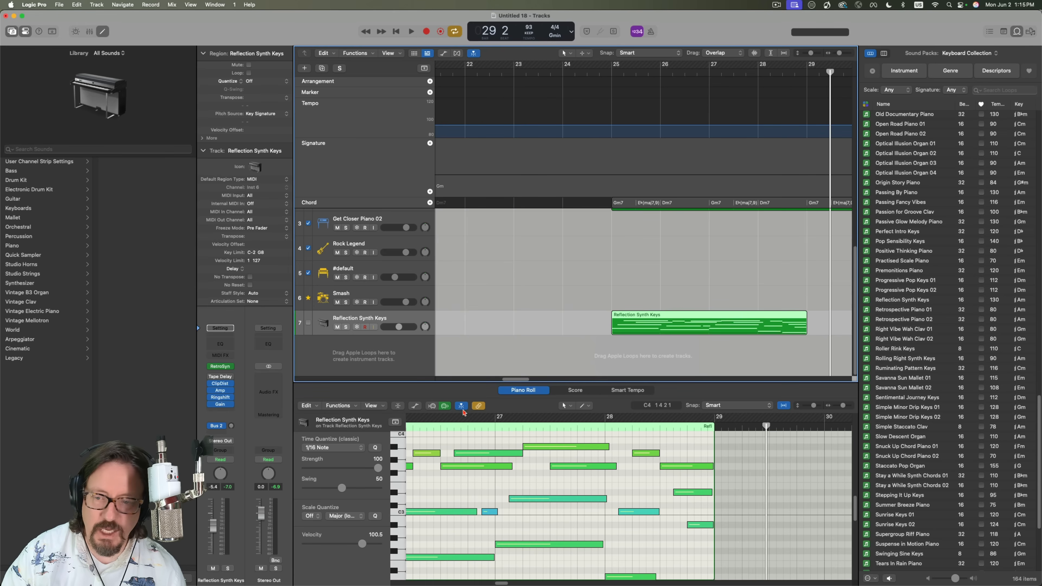
pyautogui.click(344, 516)
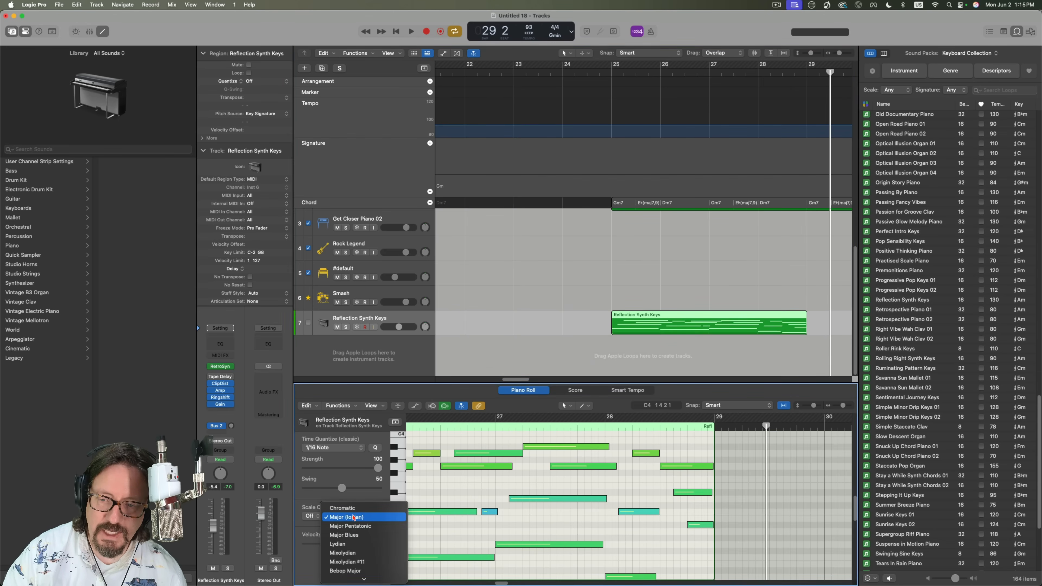
pyautogui.moveTo(352, 578)
pyautogui.click(444, 478)
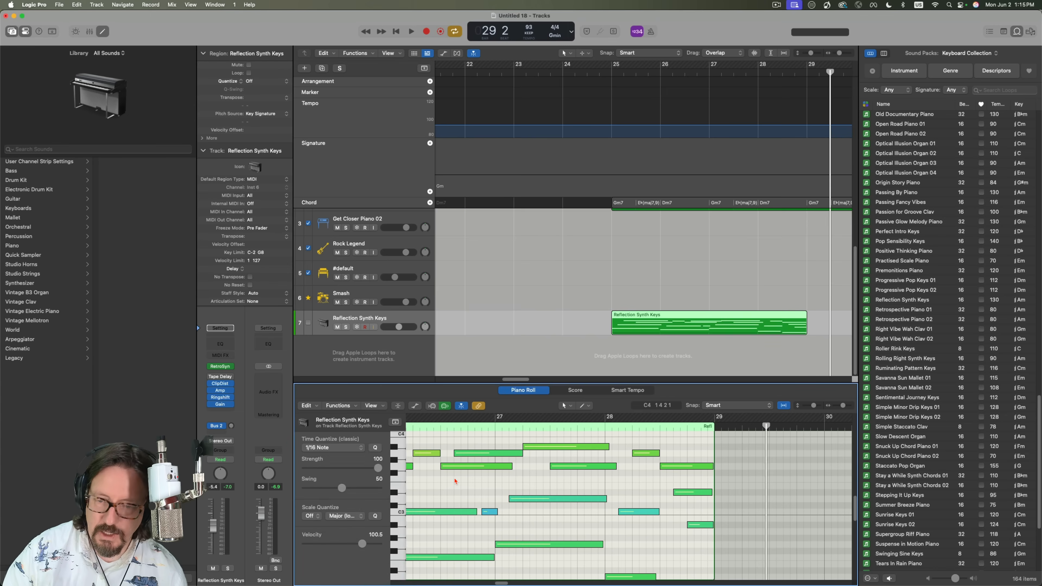
pyautogui.press('super+a')
pyautogui.click(349, 519)
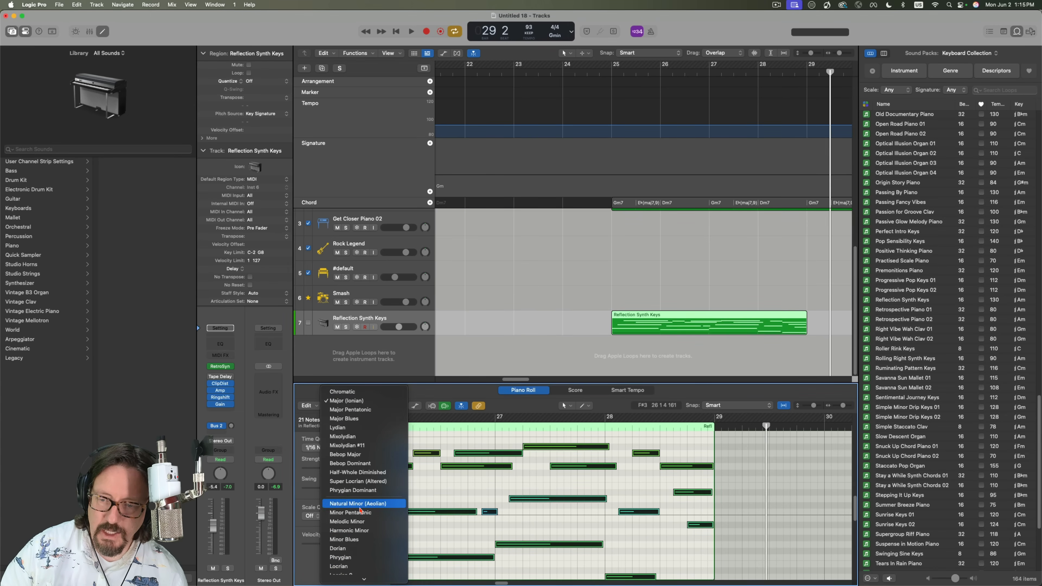
pyautogui.click(358, 503)
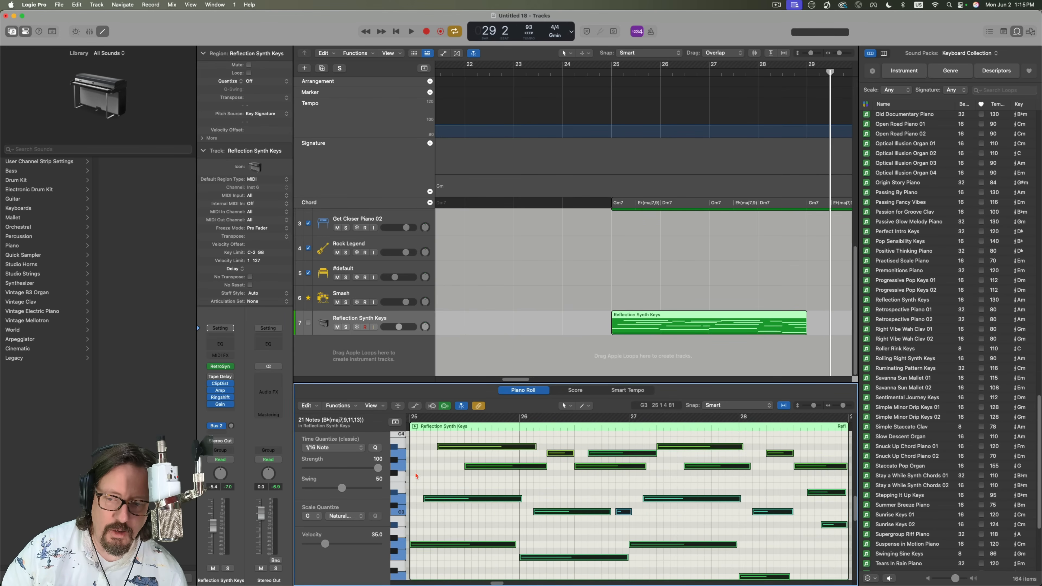
# Step: Play back the scale-quantized Reflection Synth Keys region from just before bar 25 through its end
pyautogui.click(609, 73)
pyautogui.press('space')
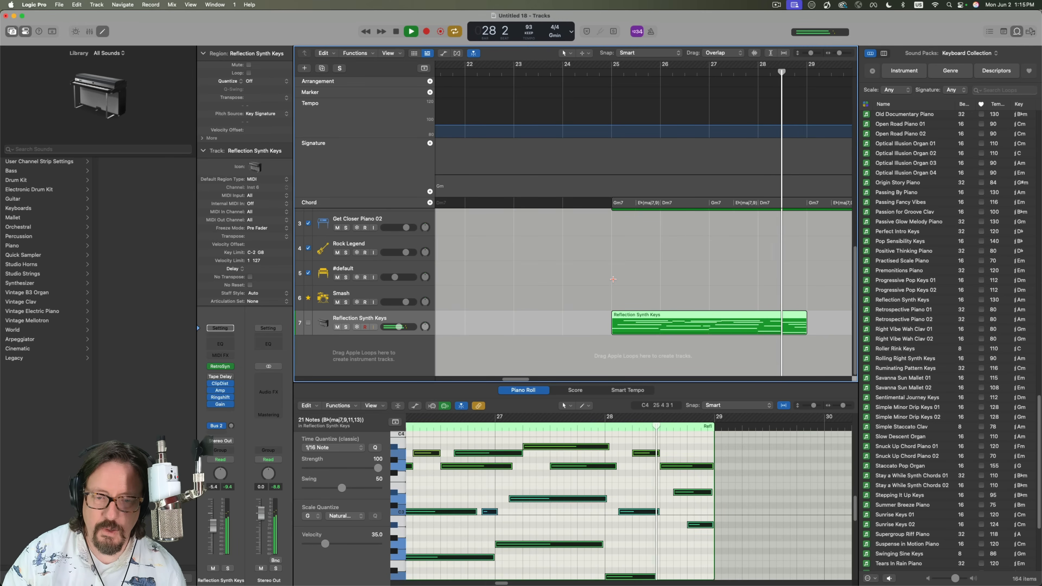
pyautogui.press('space')
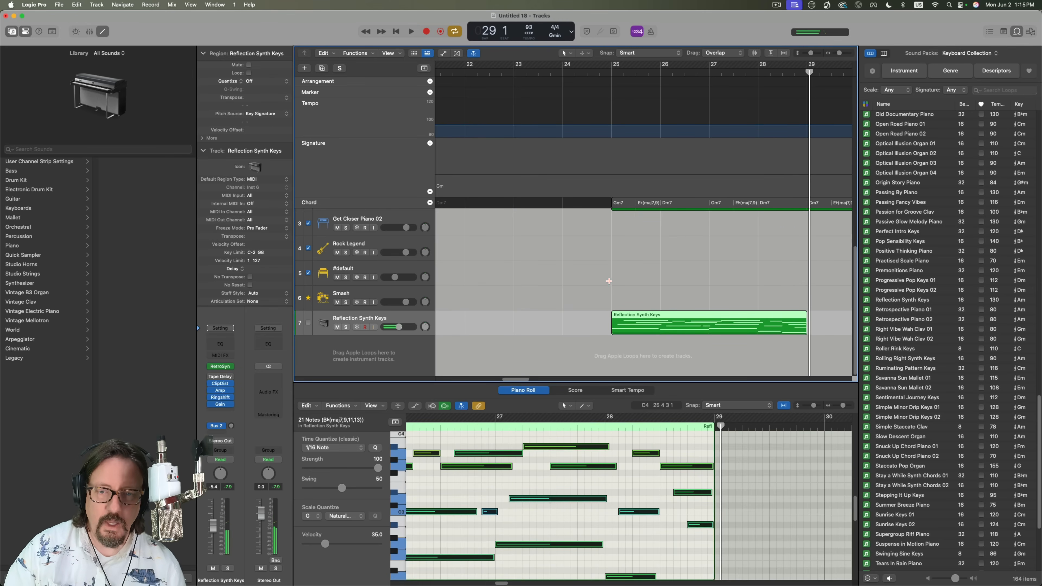